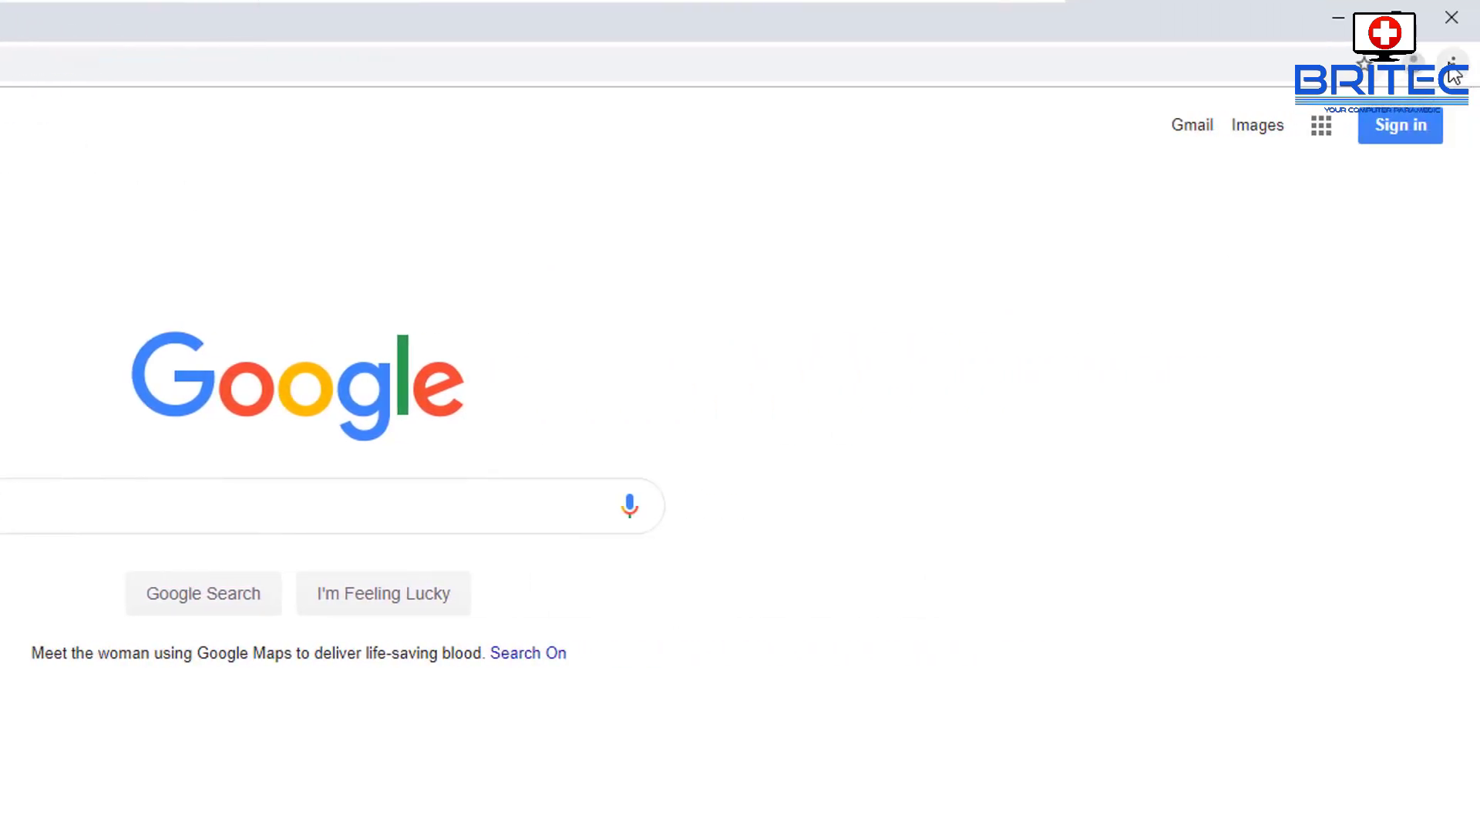
- Open Chrome Settings and switch on Show Home button under Appearance
{"action": "left_click", "coordinate": [1452, 67]}
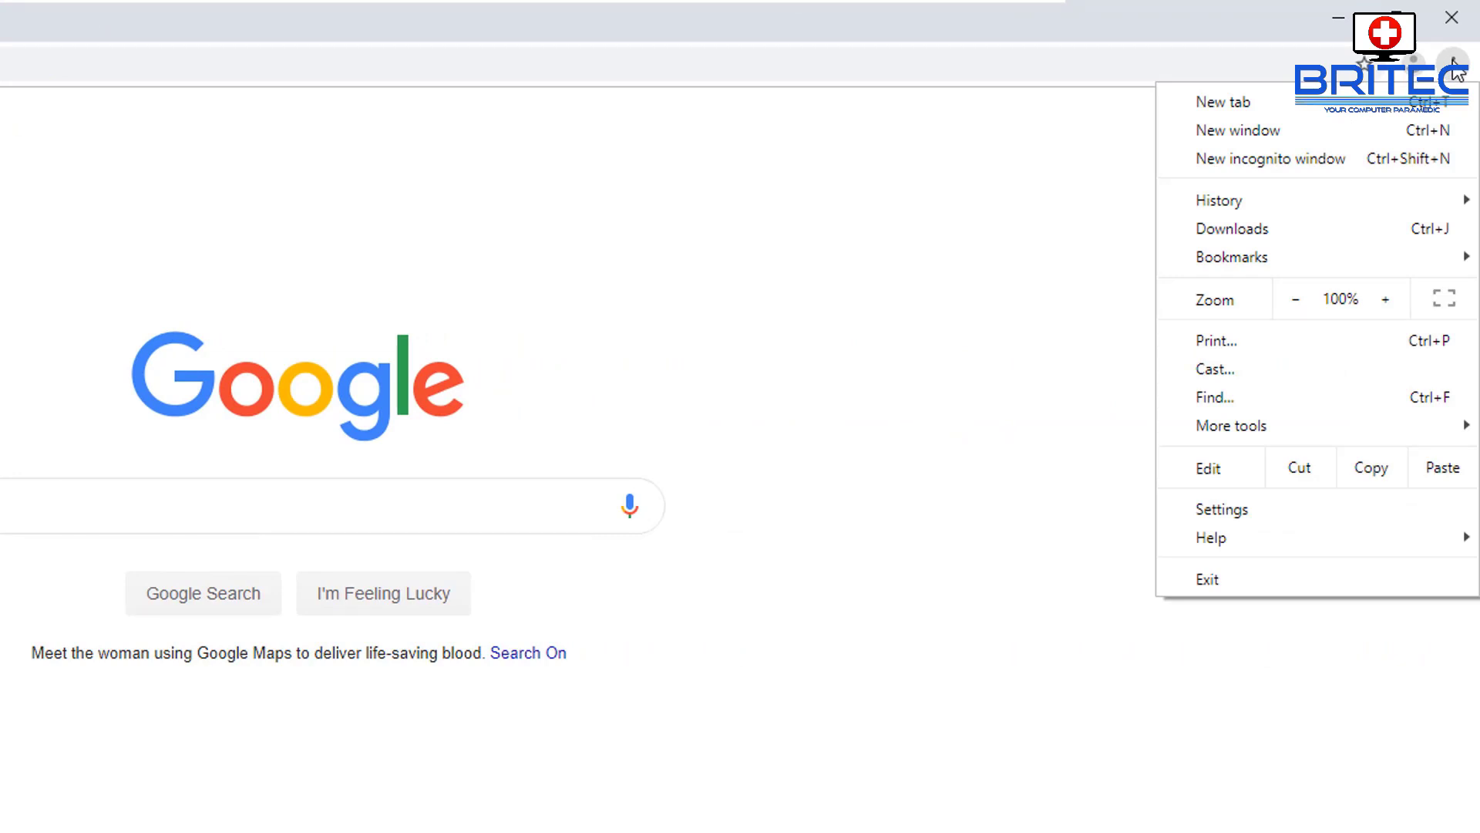
{"action": "left_click", "coordinate": [1260, 509]}
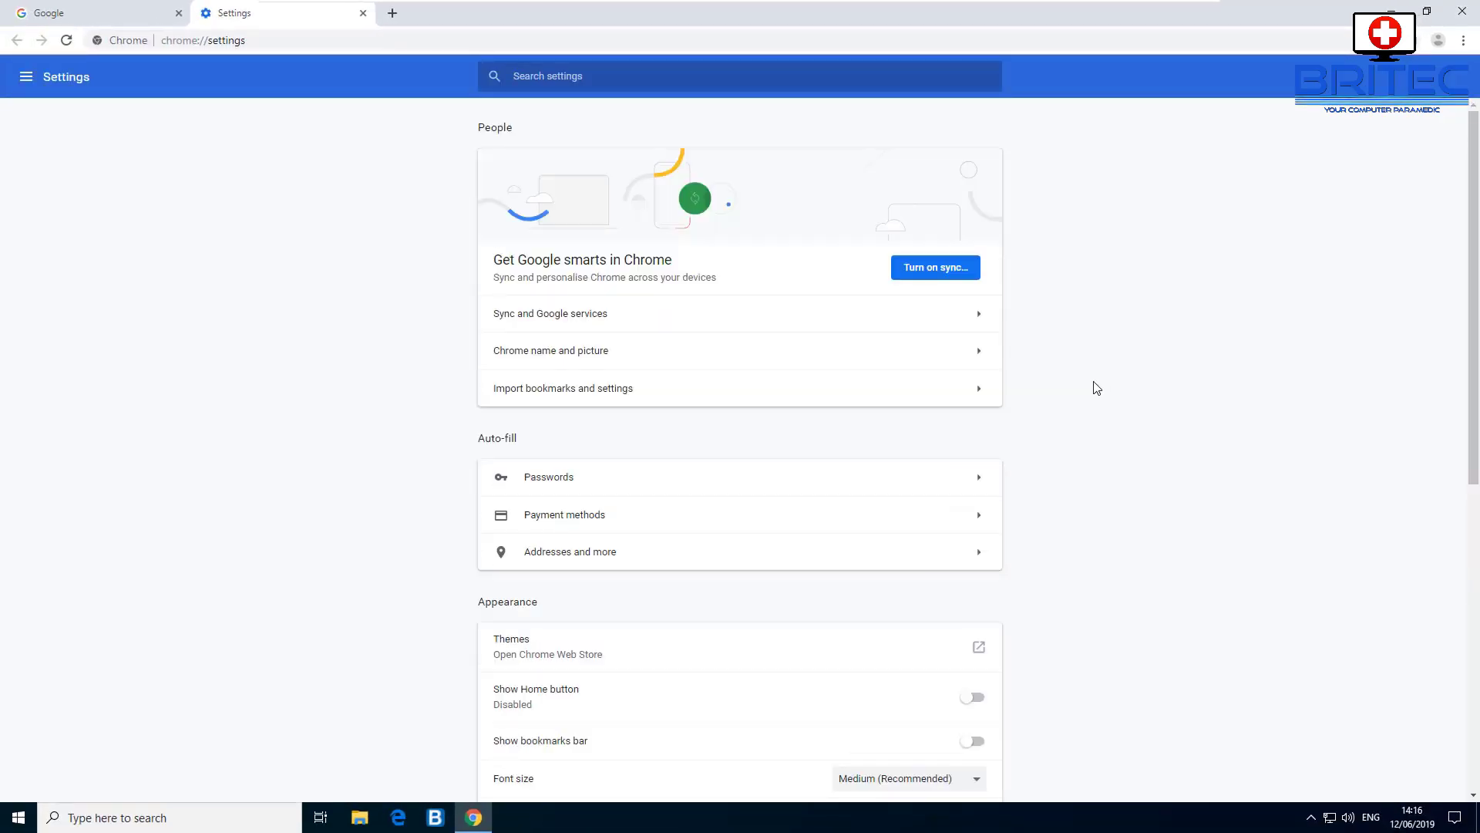
{"action": "left_click", "coordinate": [975, 700]}
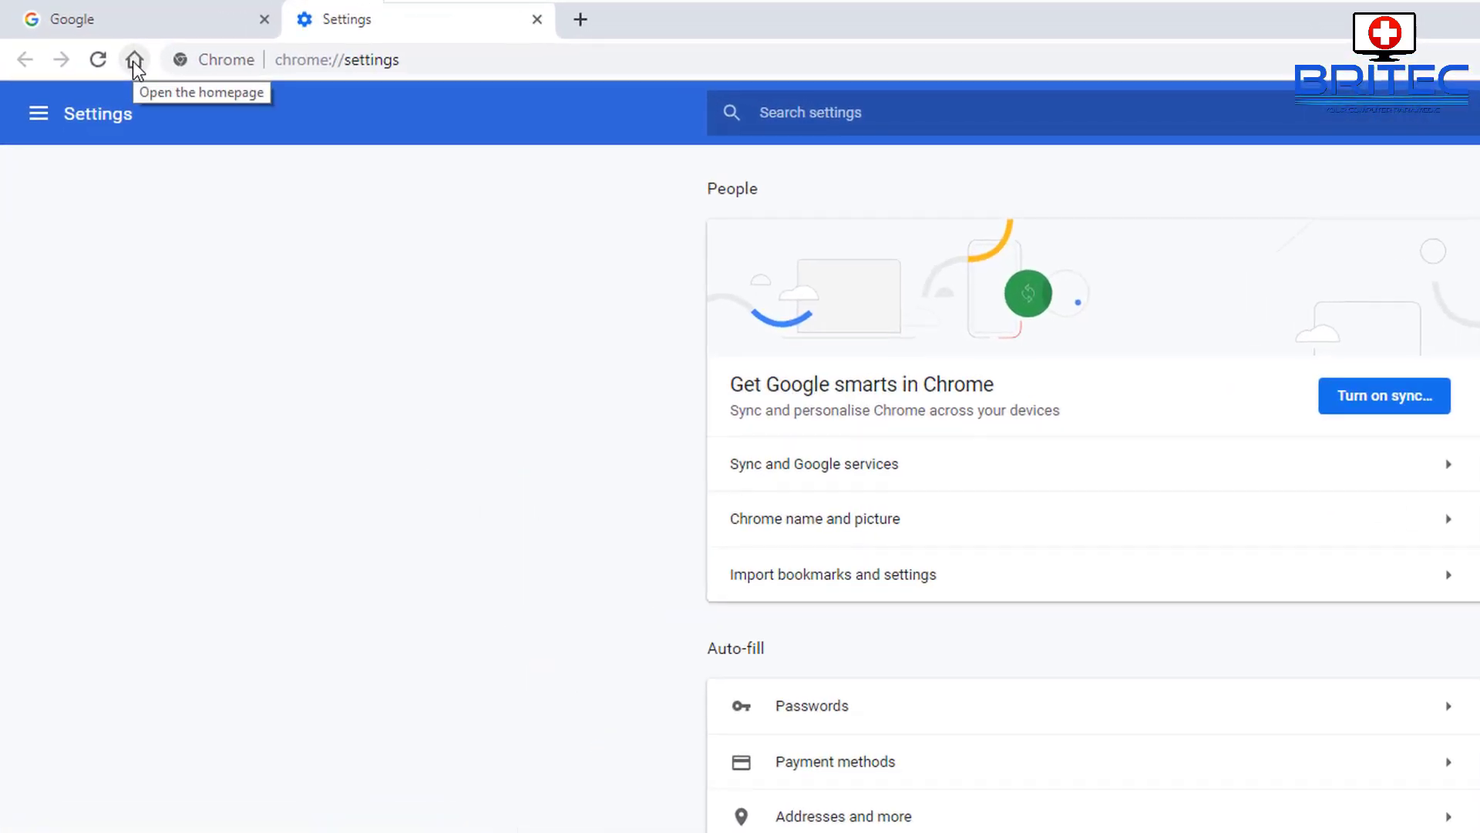
- Search for bbc sport, open the Home - BBC Sport result, then return to the Britec homepage
{"action": "left_click", "coordinate": [311, 65]}
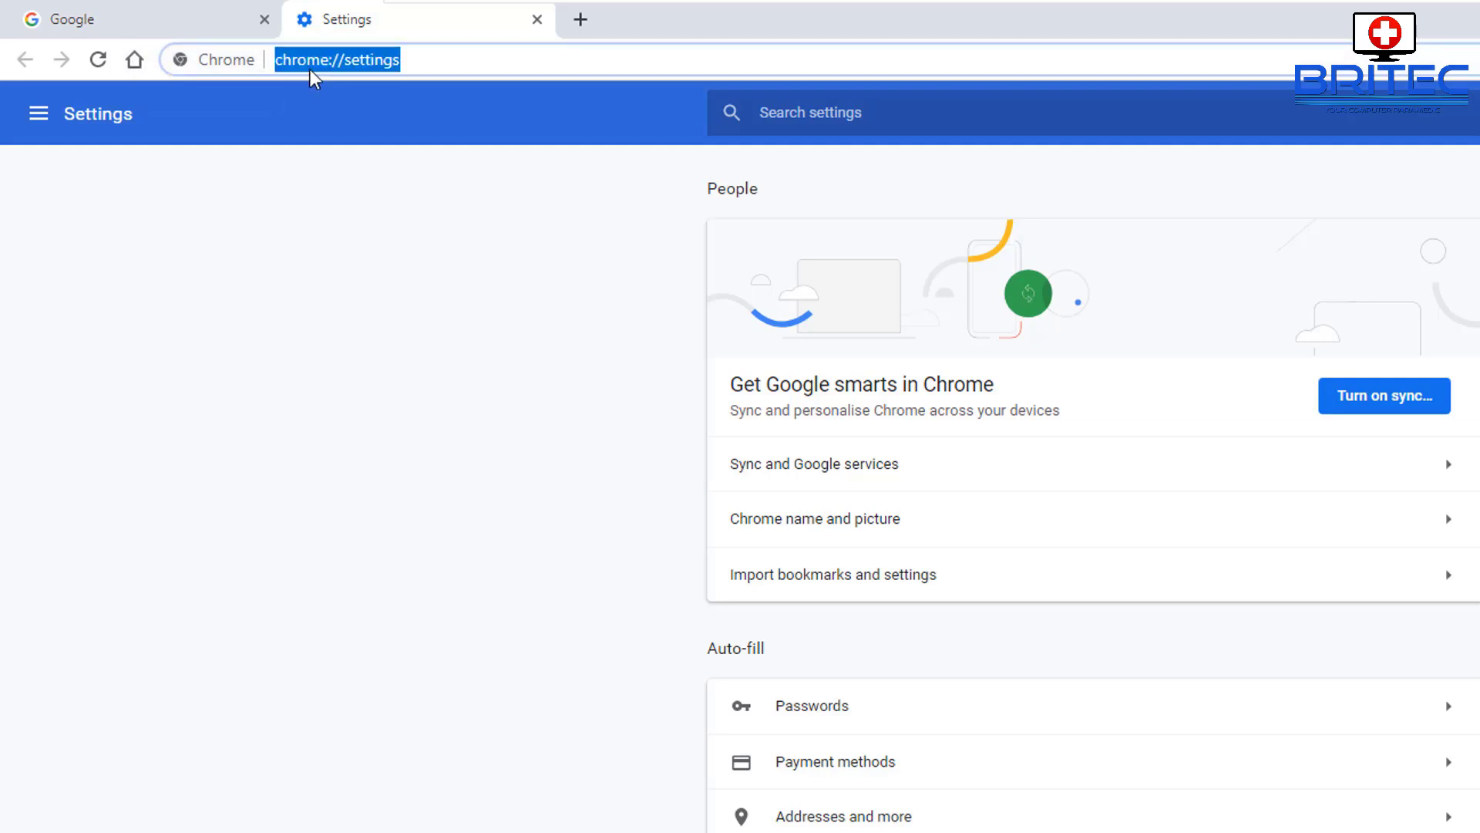
{"action": "type", "text": "bbc sport"}
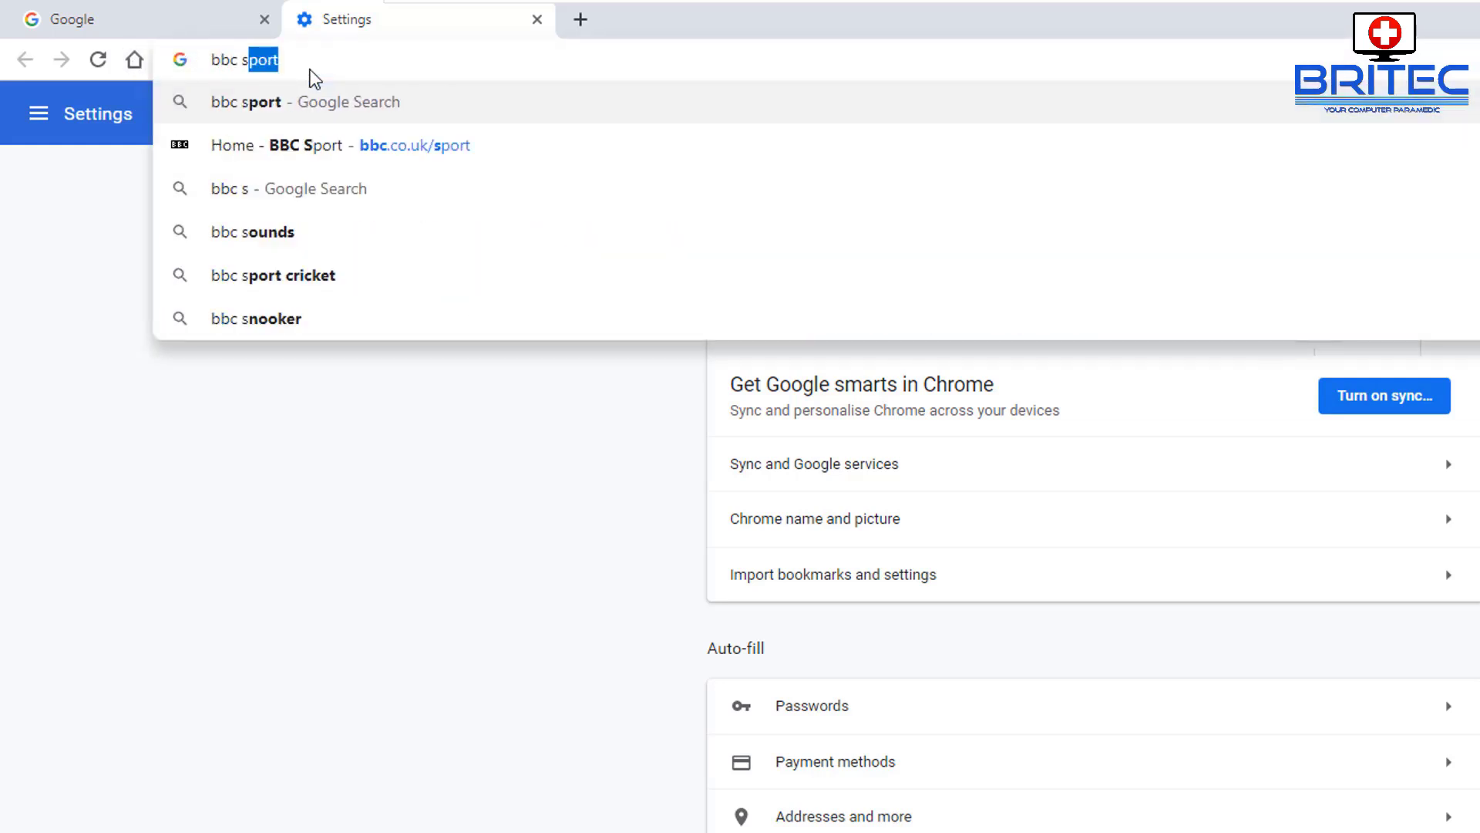
{"action": "key", "text": "Return"}
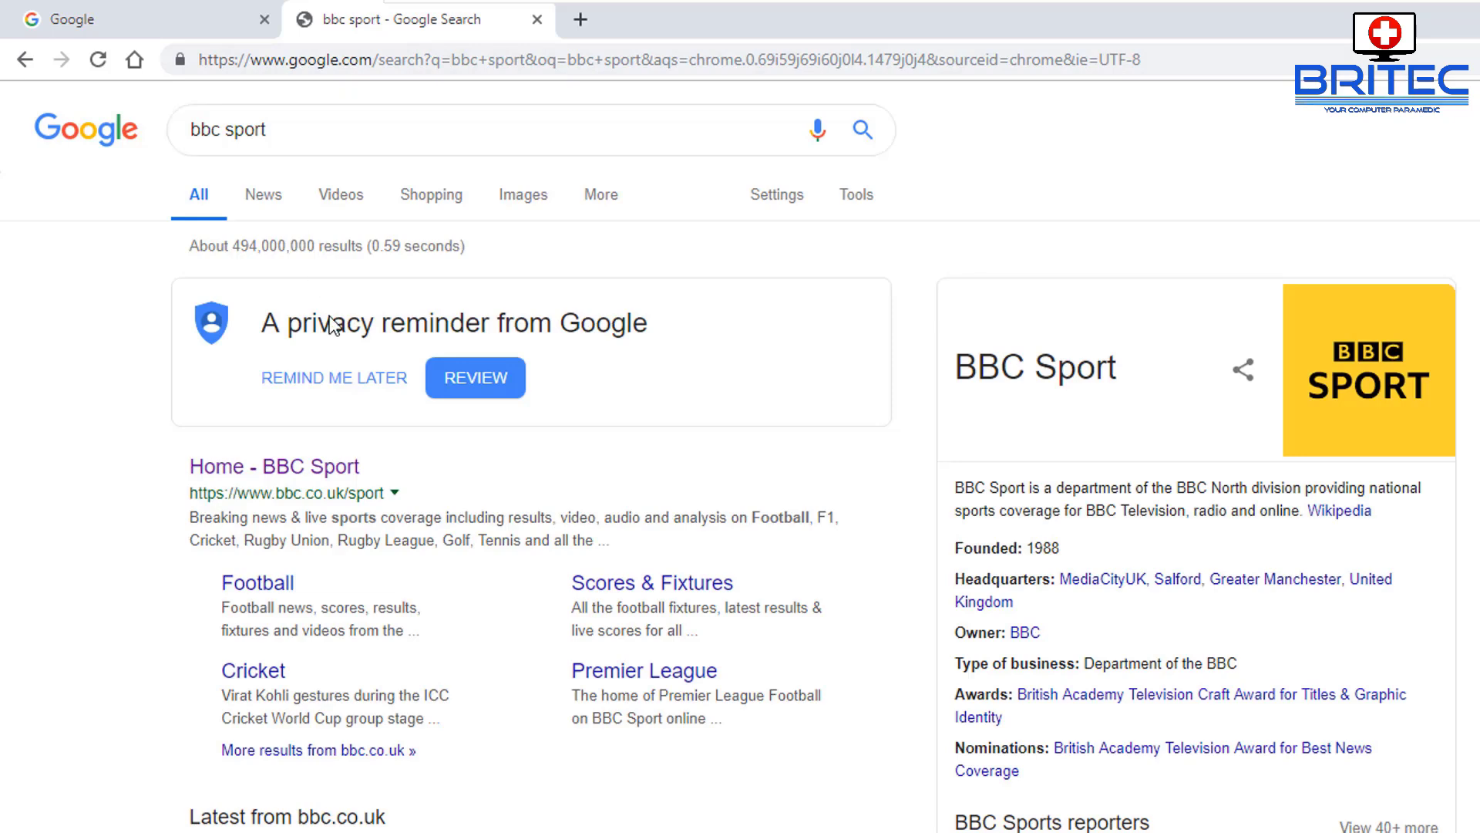
{"action": "left_click", "coordinate": [308, 374]}
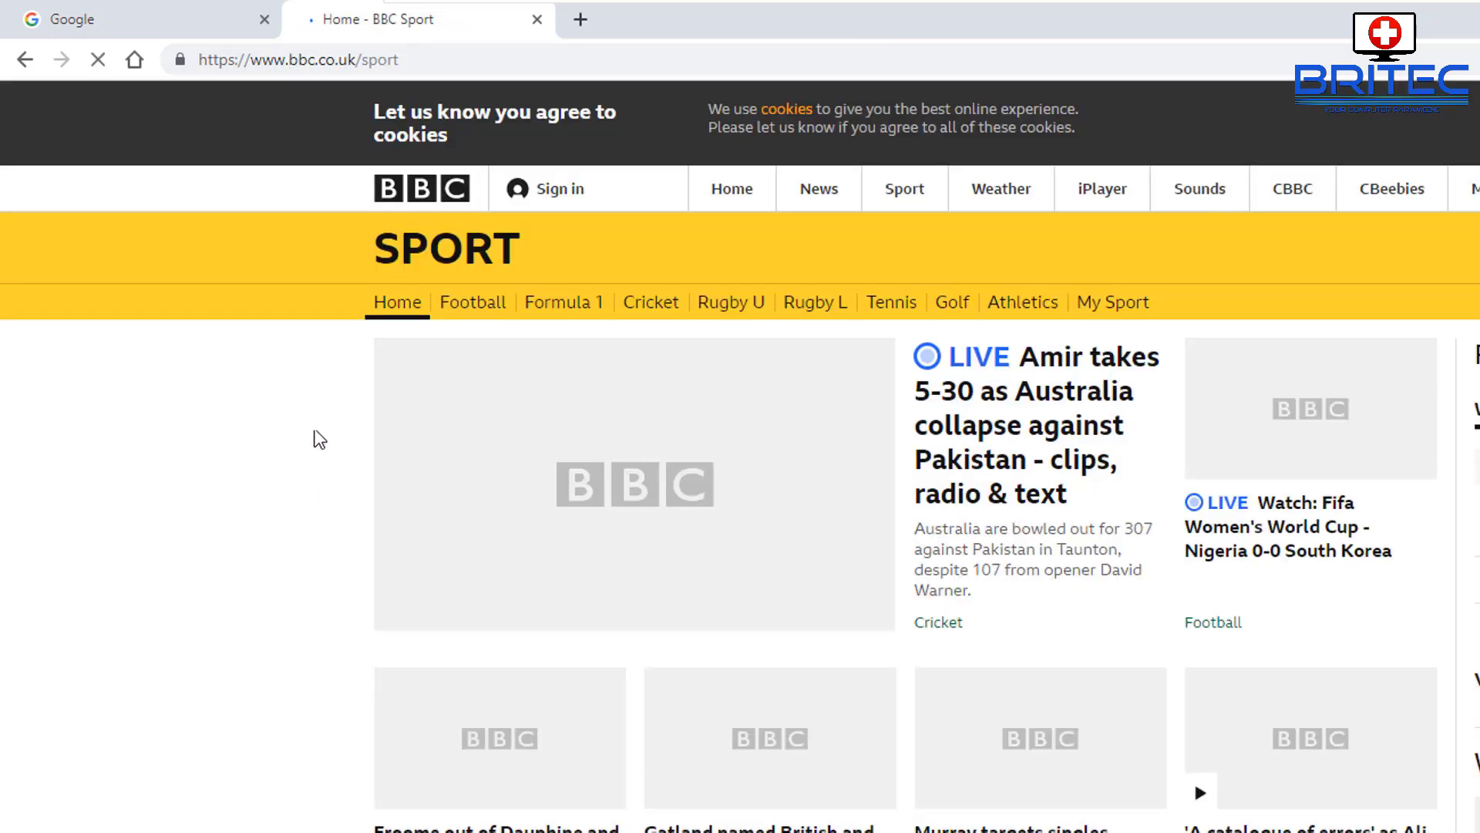
{"action": "left_click", "coordinate": [130, 65]}
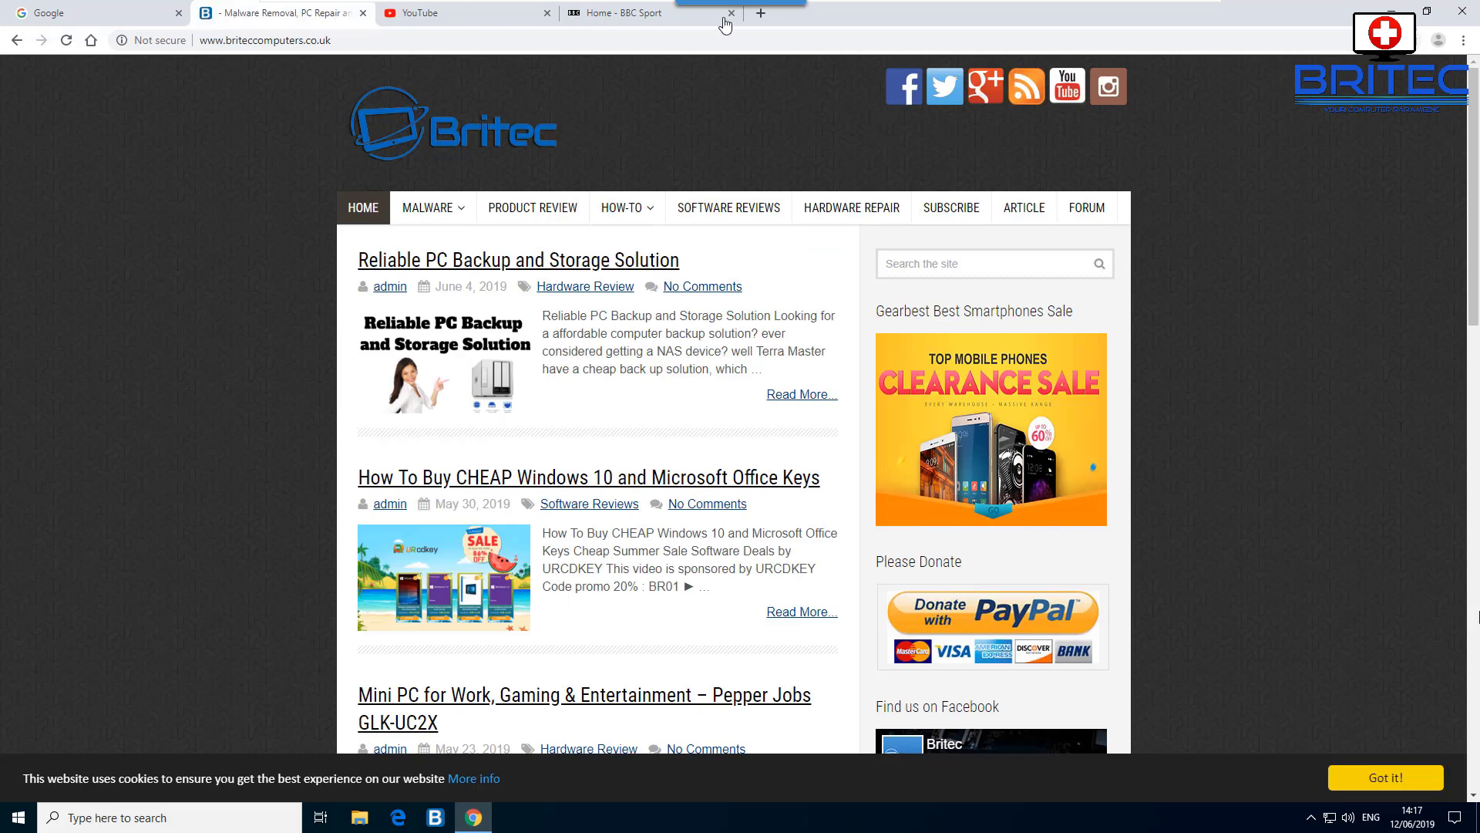
- Pin the Britec and BBC Sport tabs and switch between the pinned tabs
{"action": "right_click", "coordinate": [293, 17]}
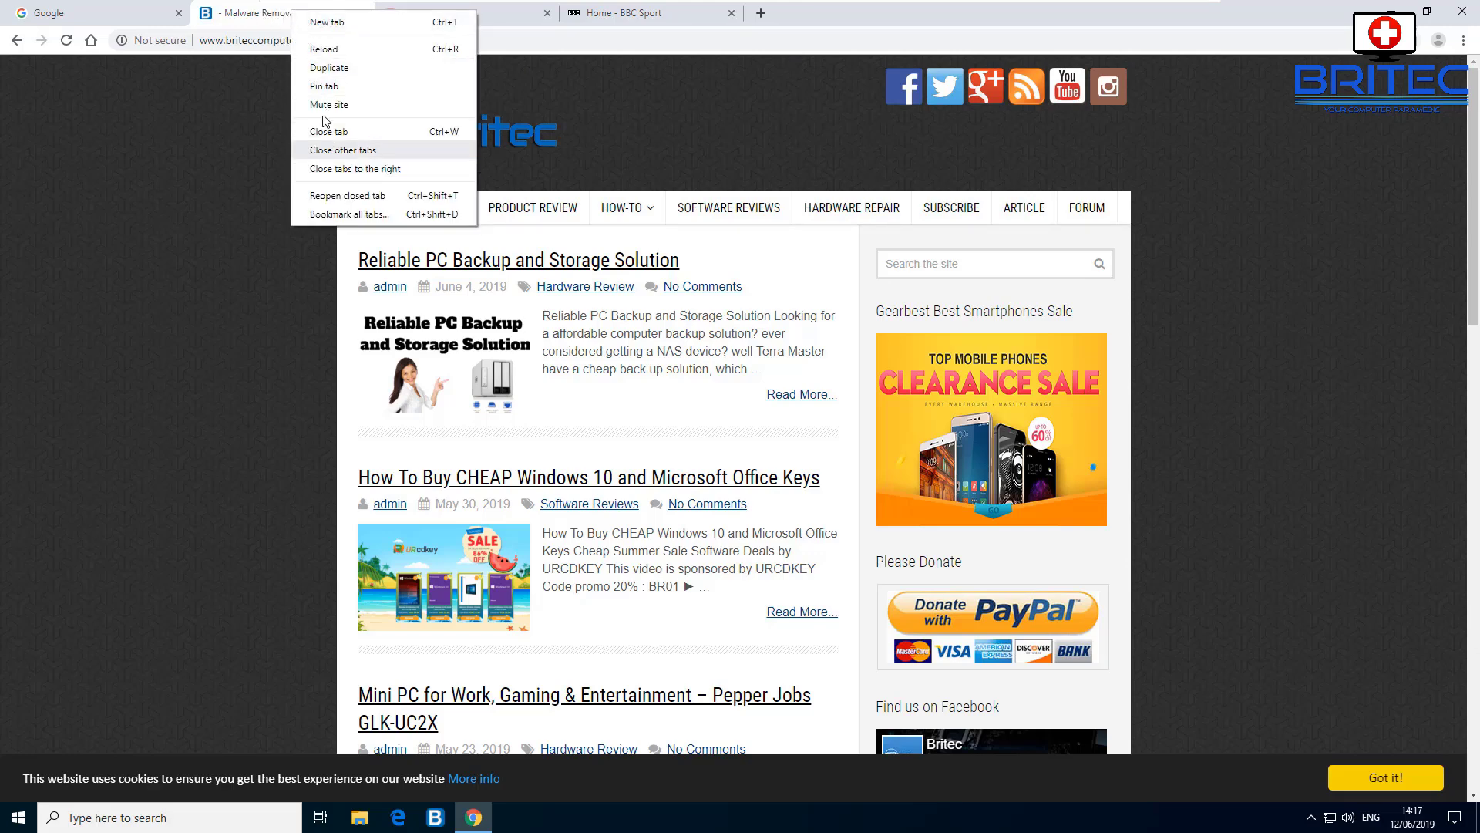
{"action": "left_click", "coordinate": [324, 85]}
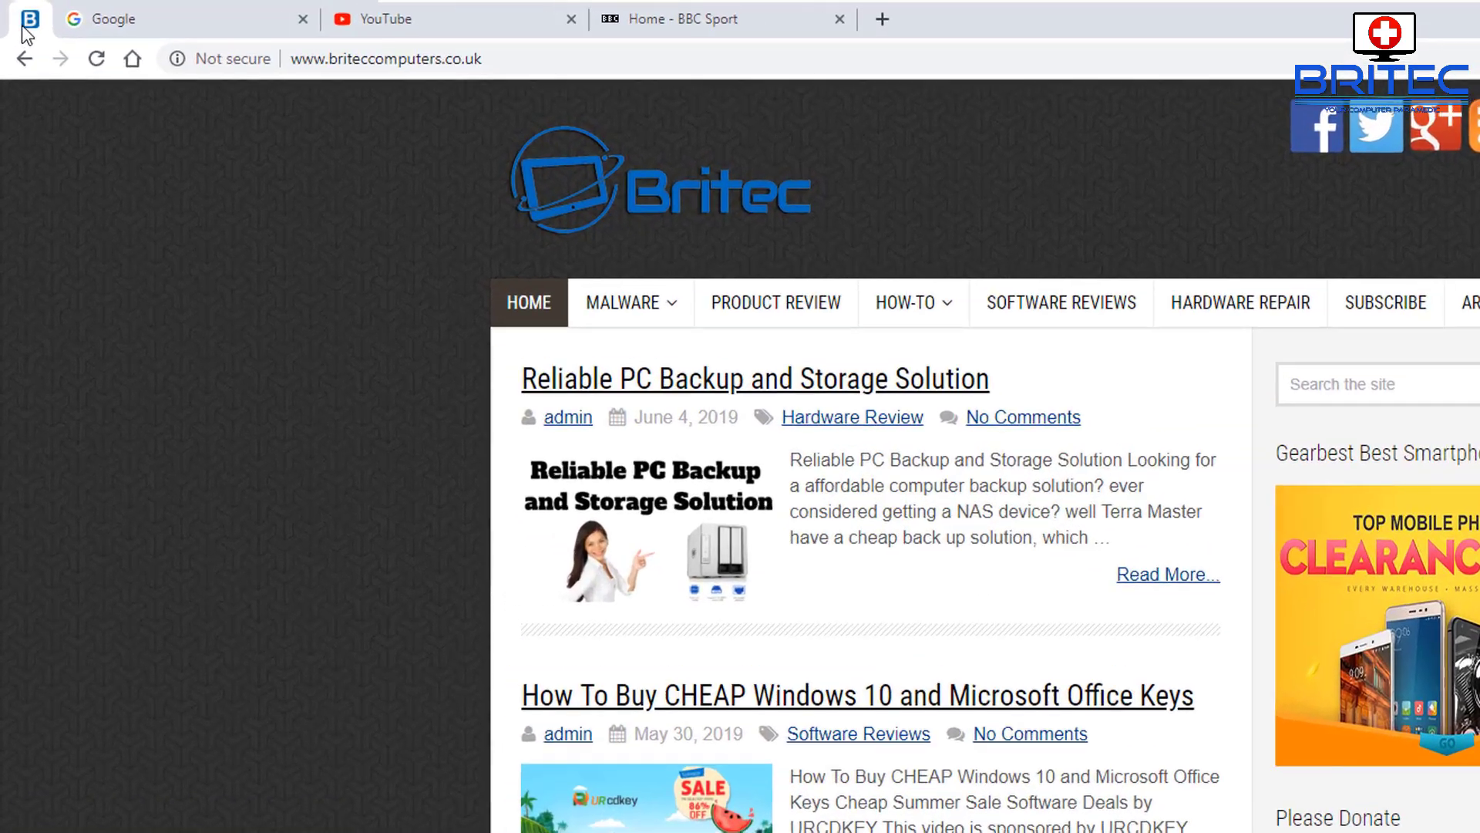
{"action": "right_click", "coordinate": [673, 22]}
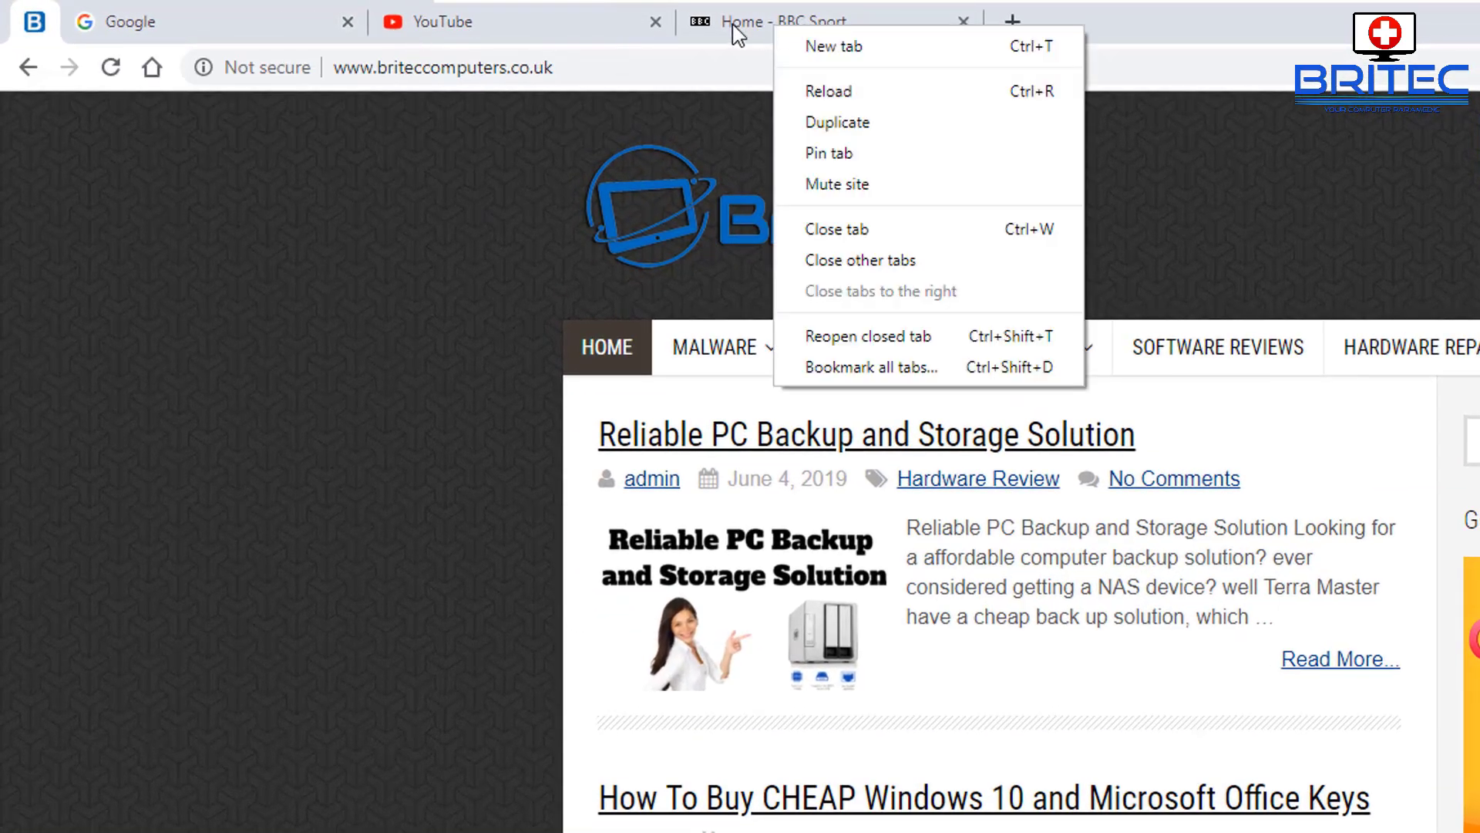
{"action": "left_click", "coordinate": [739, 29]}
{"action": "right_click", "coordinate": [753, 25]}
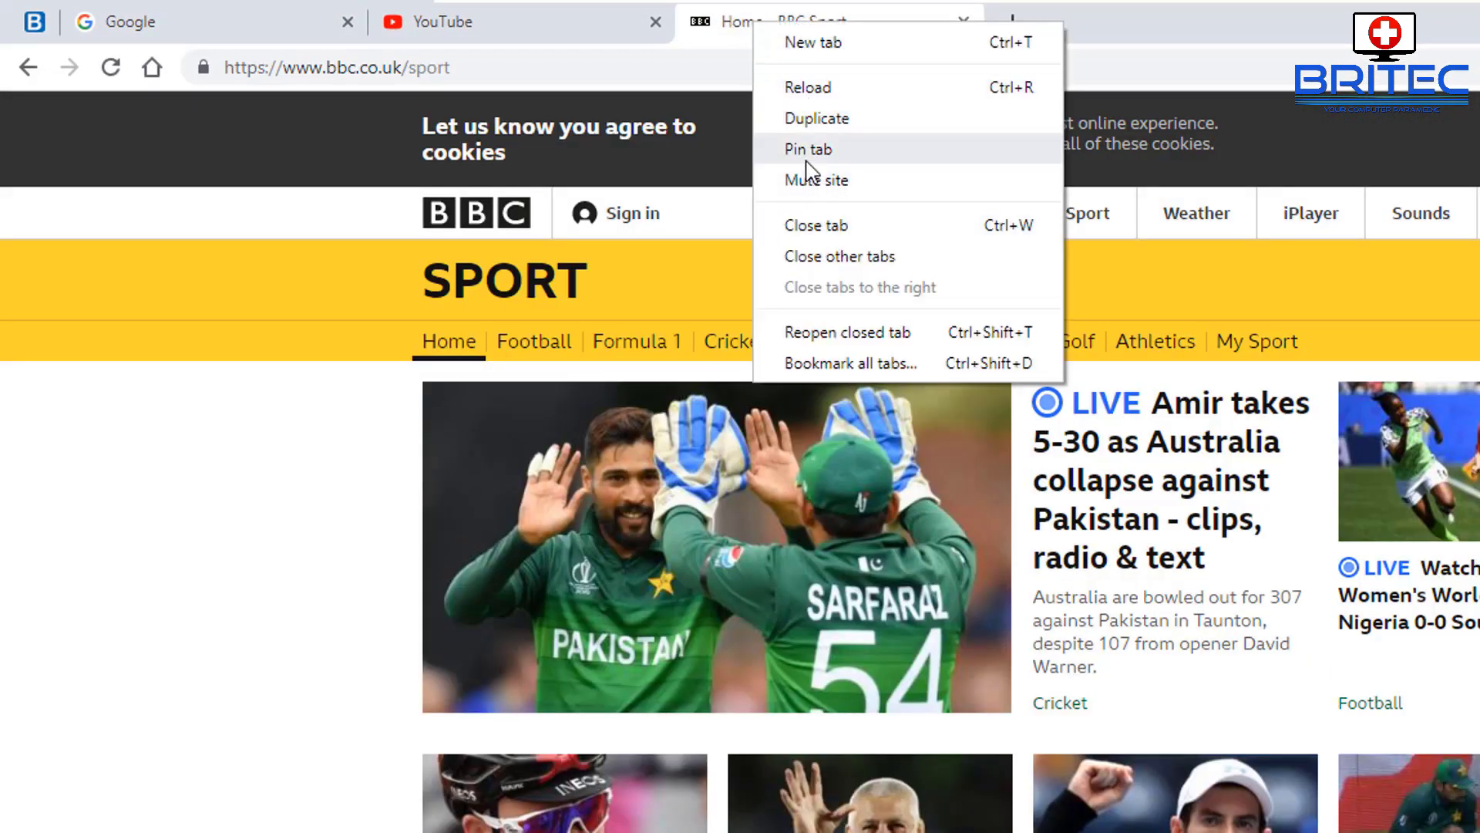
{"action": "left_click", "coordinate": [807, 160]}
{"action": "left_click", "coordinate": [32, 30]}
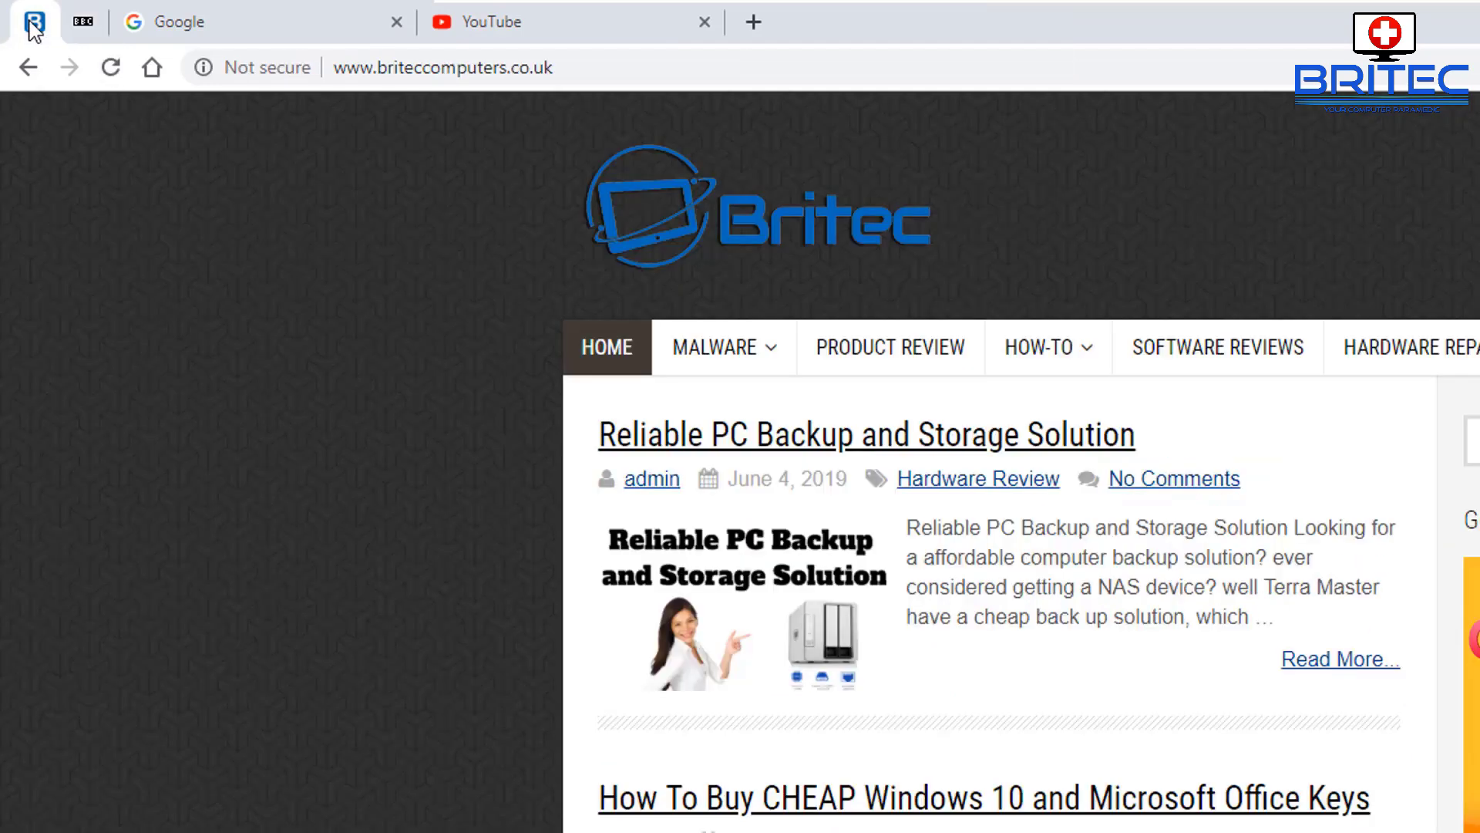
{"action": "left_click", "coordinate": [77, 28]}
{"action": "left_click", "coordinate": [34, 29]}
{"action": "left_click", "coordinate": [84, 30]}
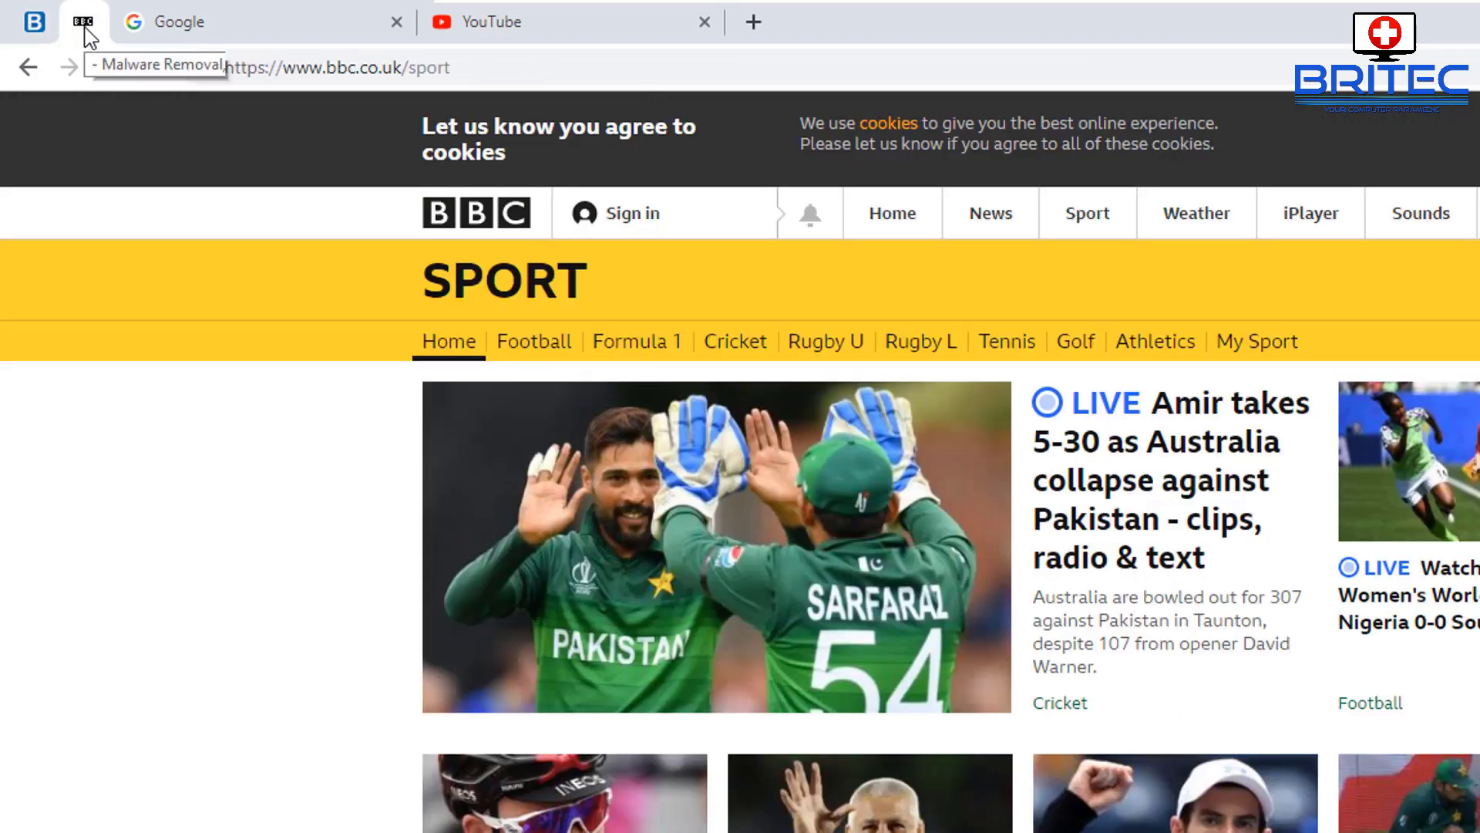
- Unpin the Britec and BBC Sport tabs again
{"action": "right_click", "coordinate": [32, 27]}
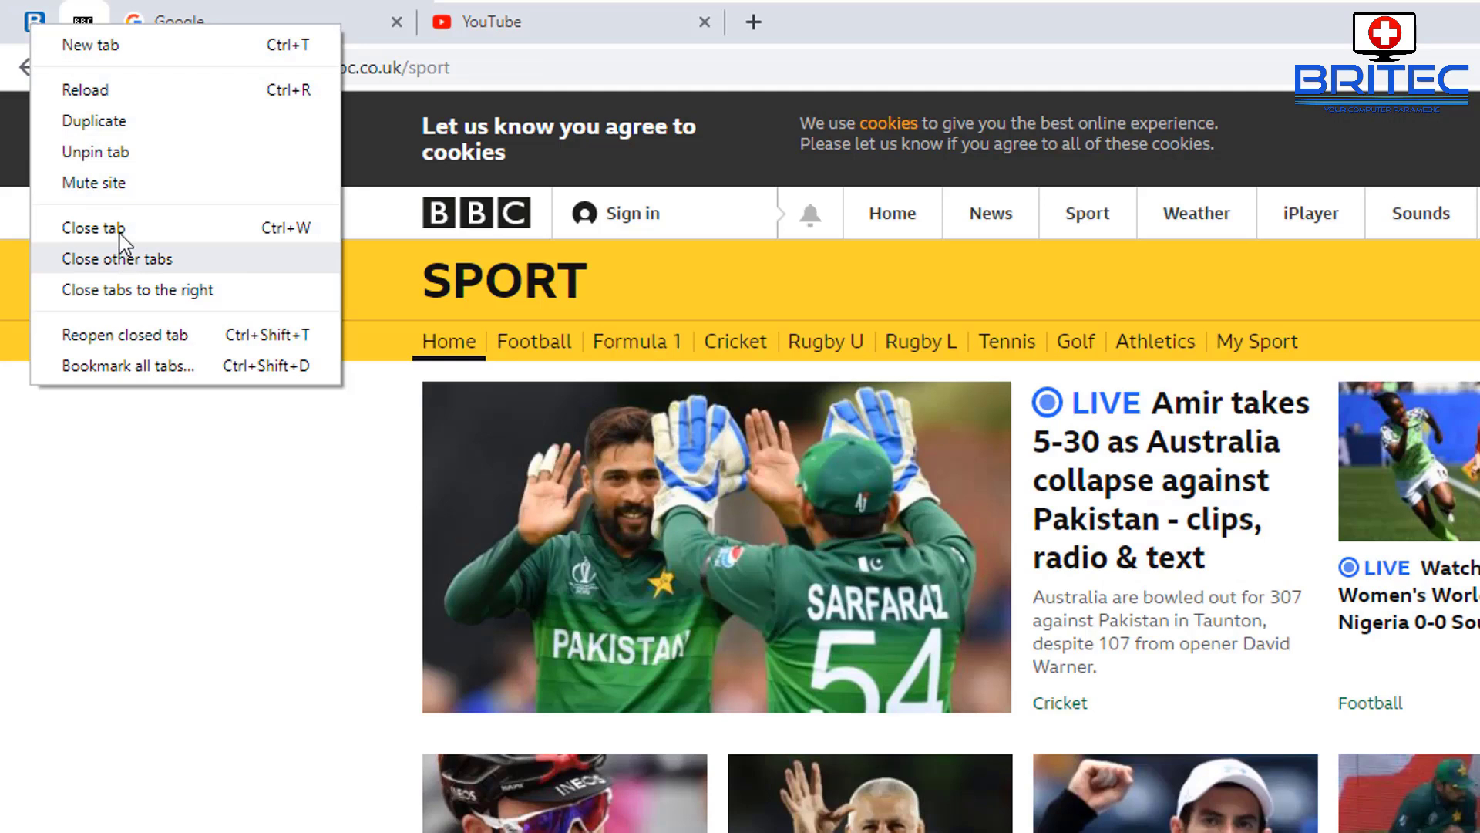
{"action": "left_click", "coordinate": [108, 154]}
{"action": "right_click", "coordinate": [124, 29]}
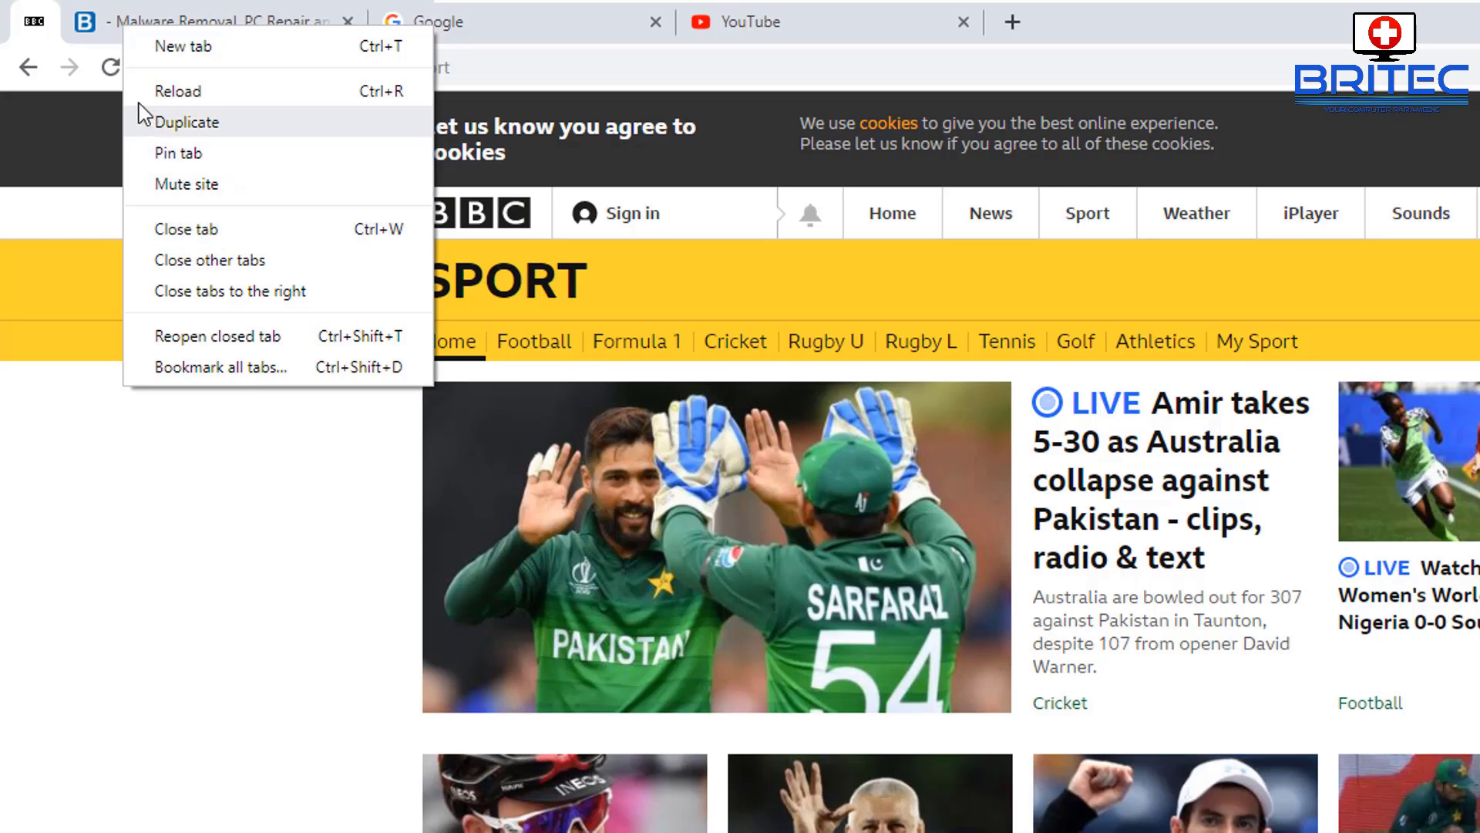
{"action": "left_click", "coordinate": [224, 19]}
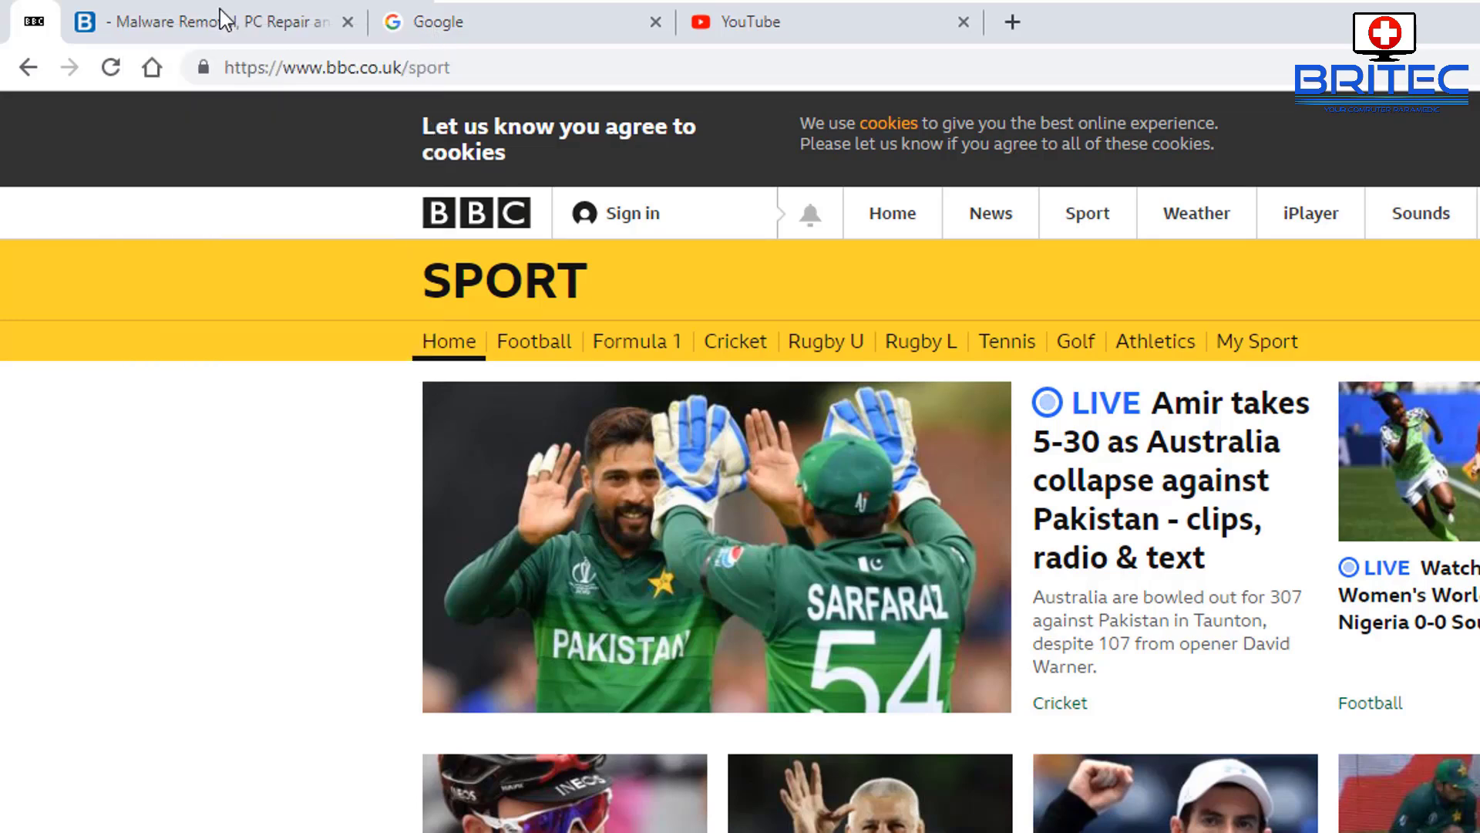
{"action": "left_click", "coordinate": [223, 19]}
{"action": "right_click", "coordinate": [201, 28]}
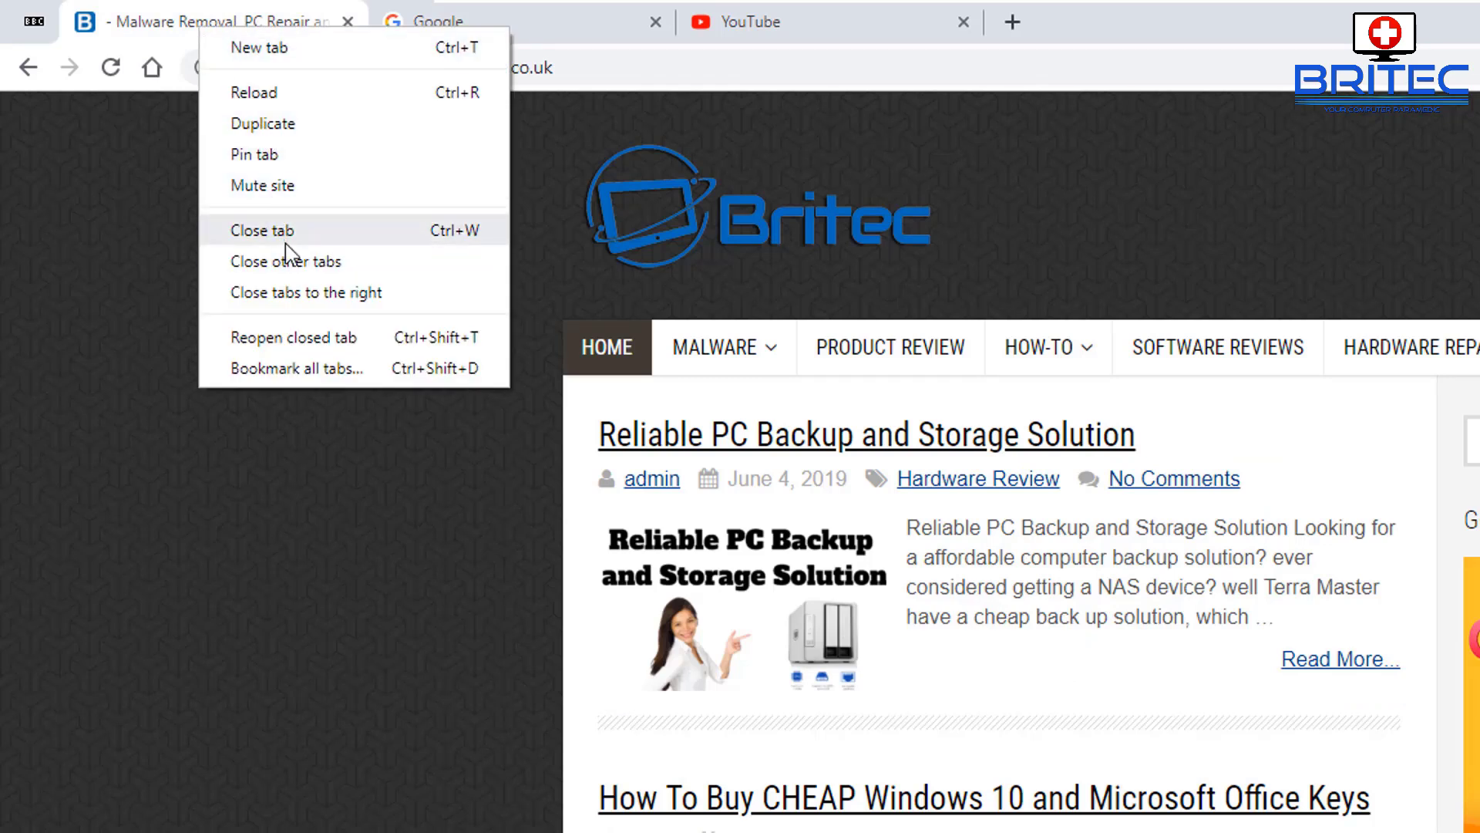
{"action": "left_click", "coordinate": [1127, 23]}
{"action": "right_click", "coordinate": [20, 20]}
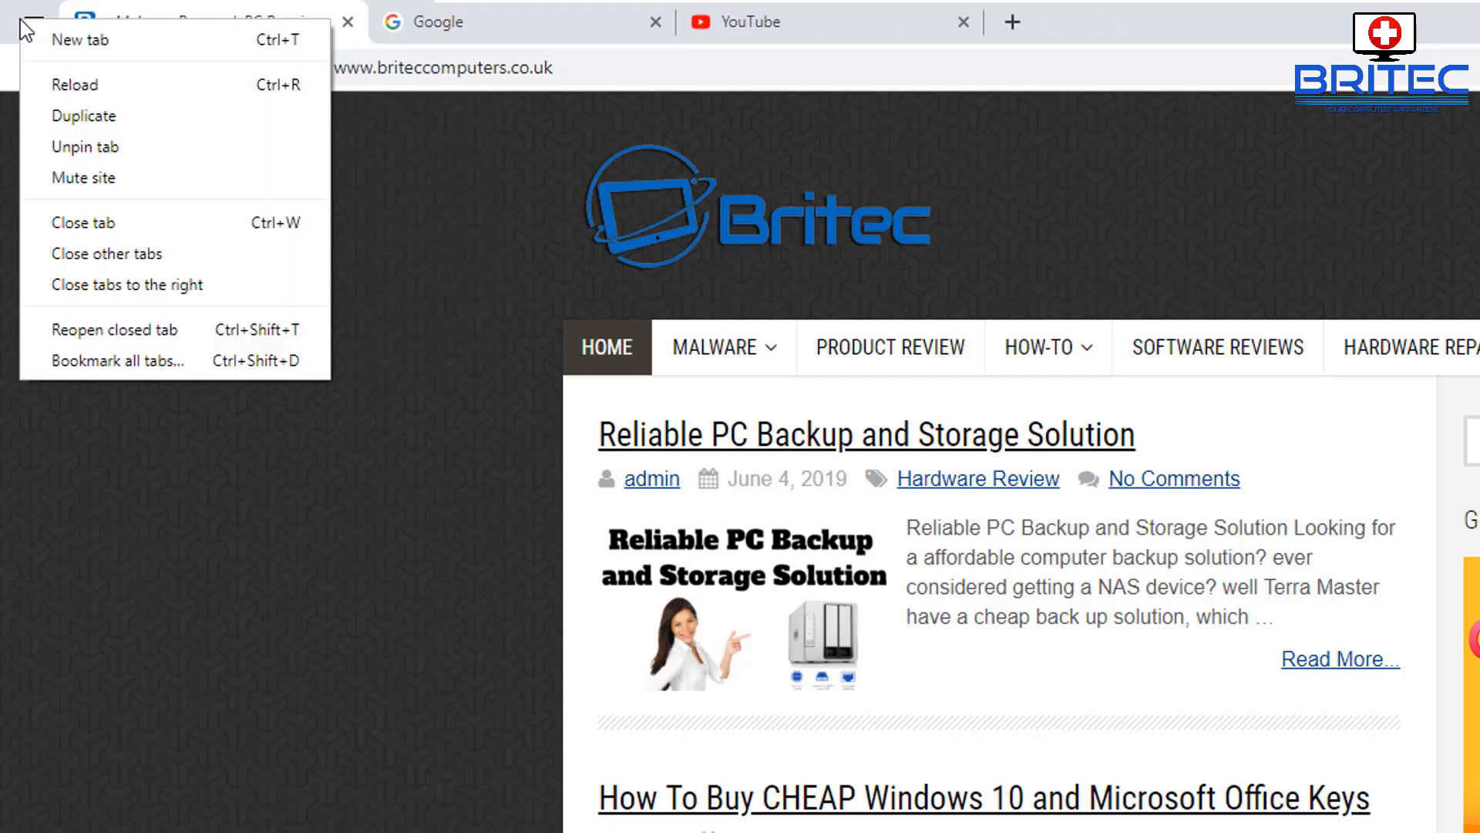
{"action": "left_click", "coordinate": [89, 147]}
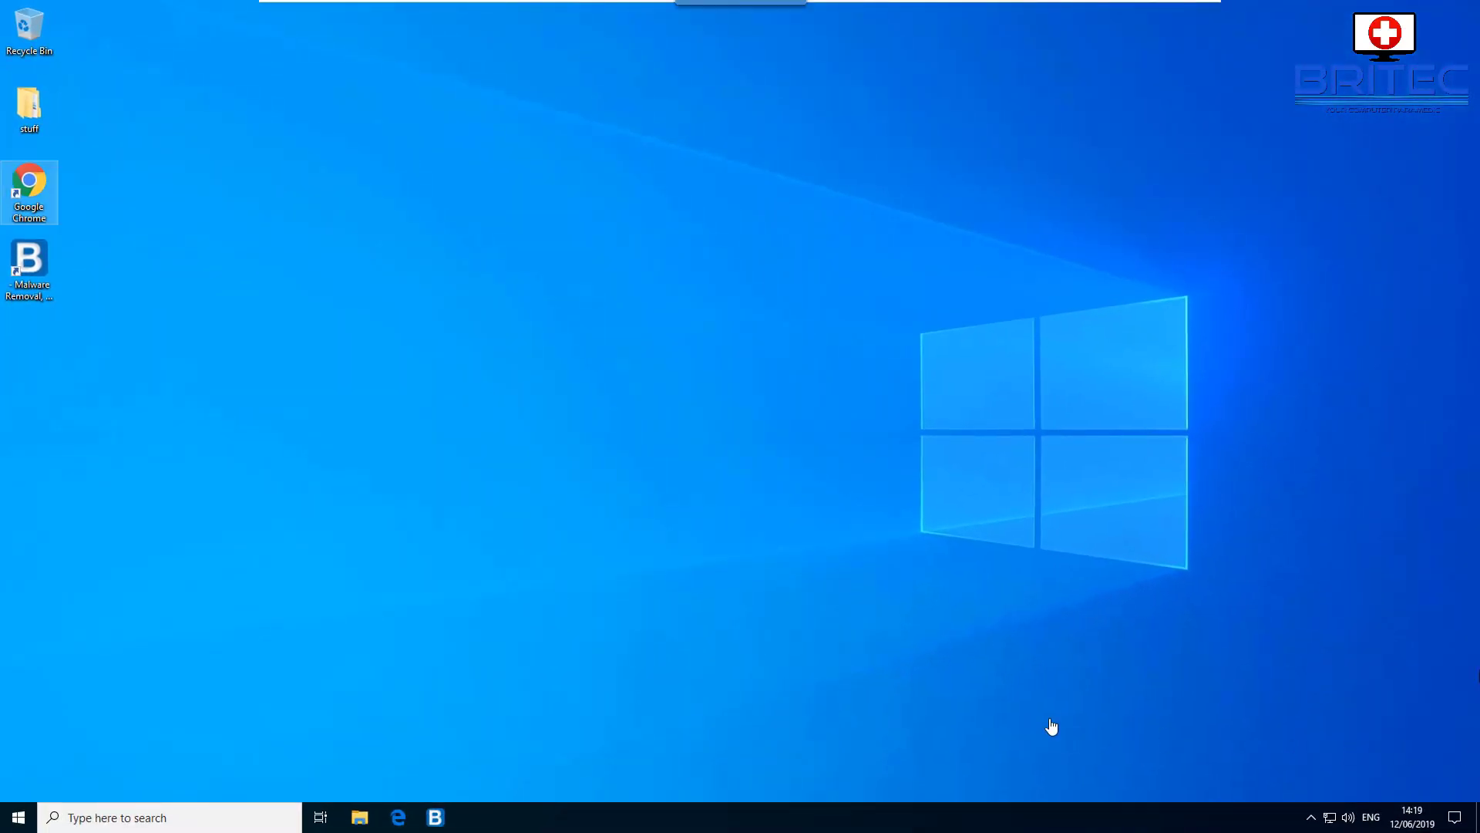
- Relaunch Chrome and open Settings, scrolling down to the On start-up section
{"action": "double_click", "coordinate": [29, 185]}
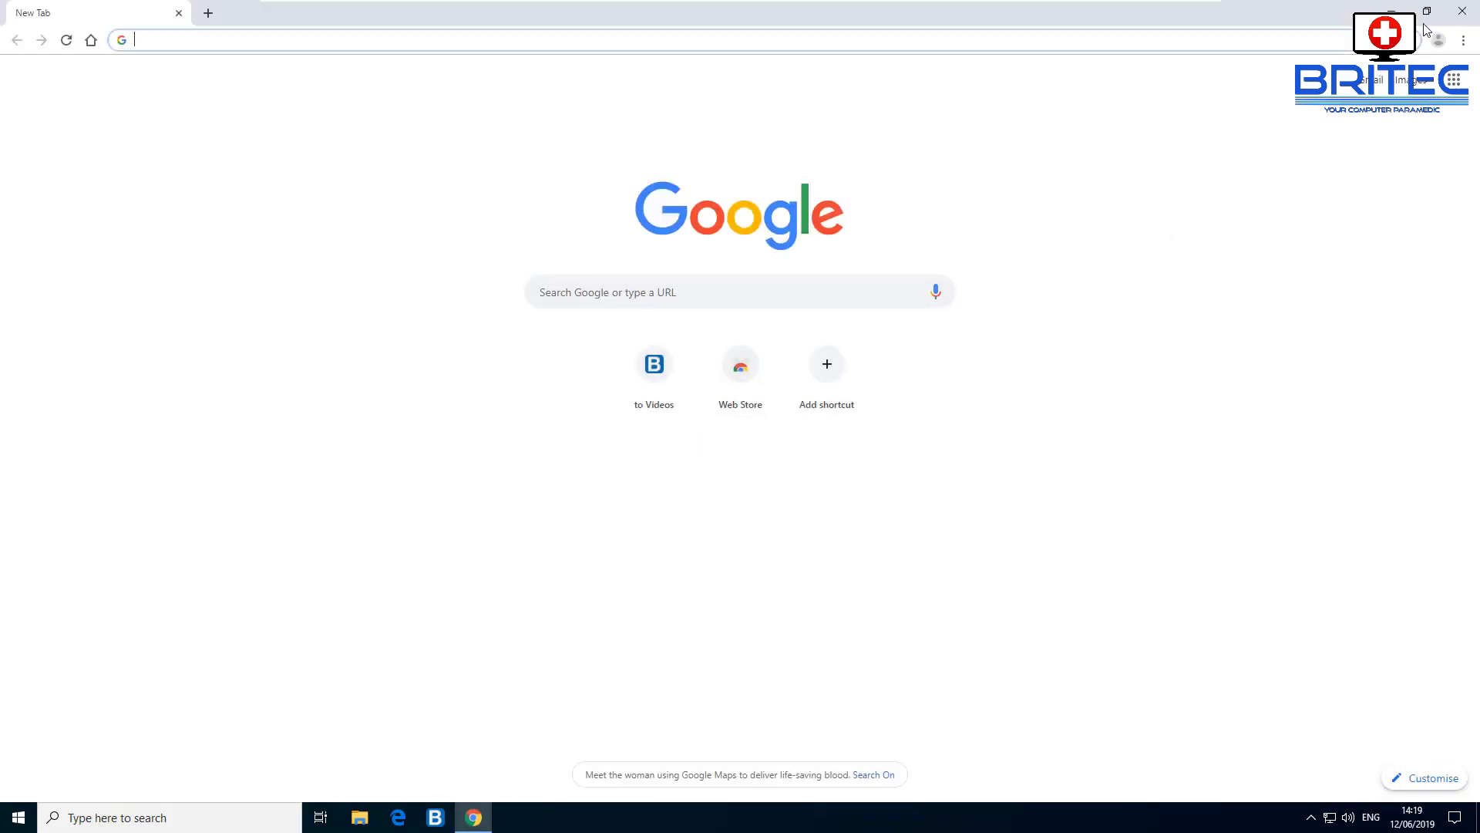
{"action": "left_click", "coordinate": [1461, 40]}
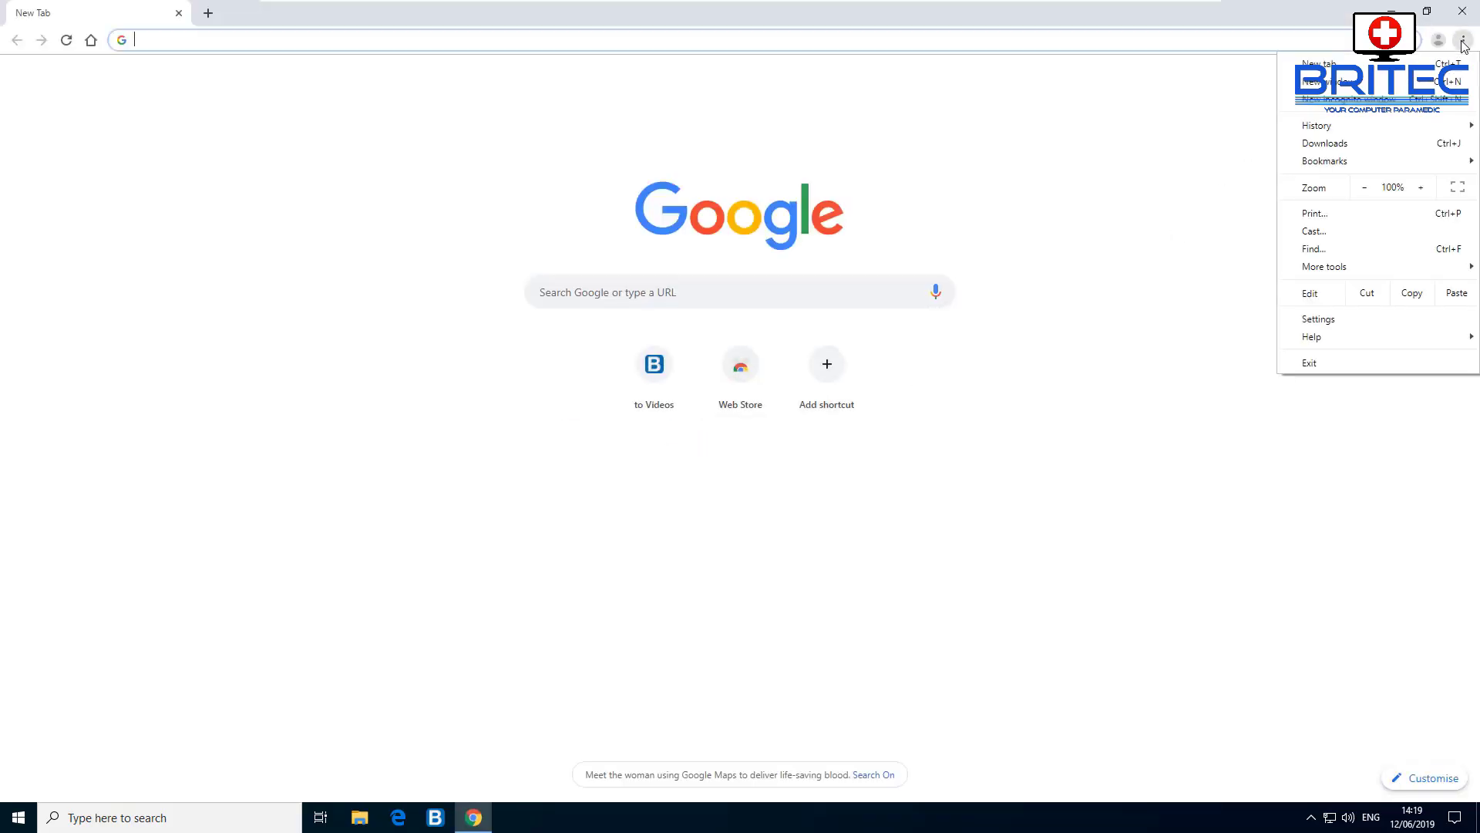
{"action": "left_click", "coordinate": [1341, 324]}
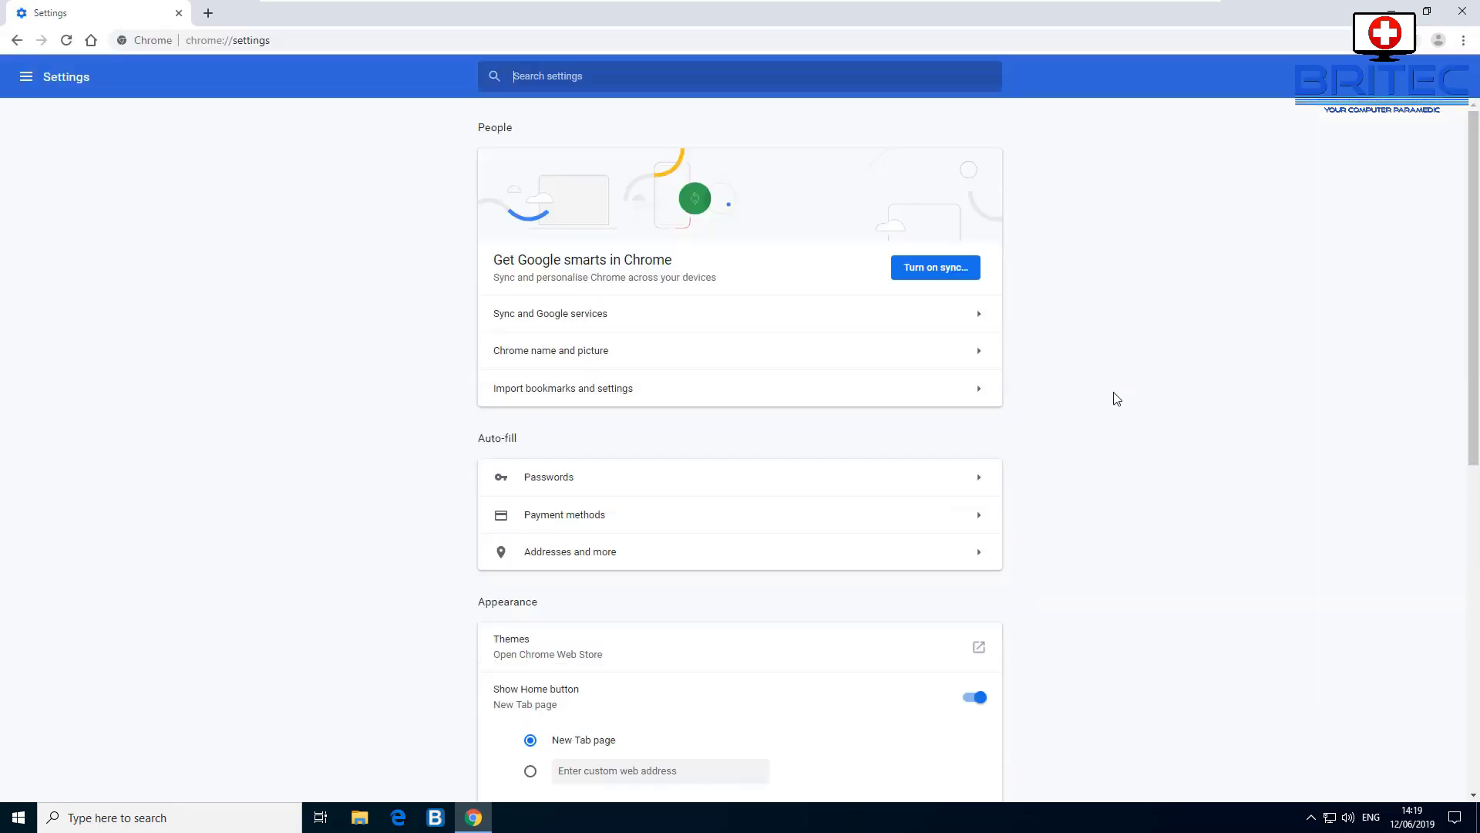
{"action": "scroll", "coordinate": [881, 498], "scroll_direction": "down", "scroll_amount": 4}
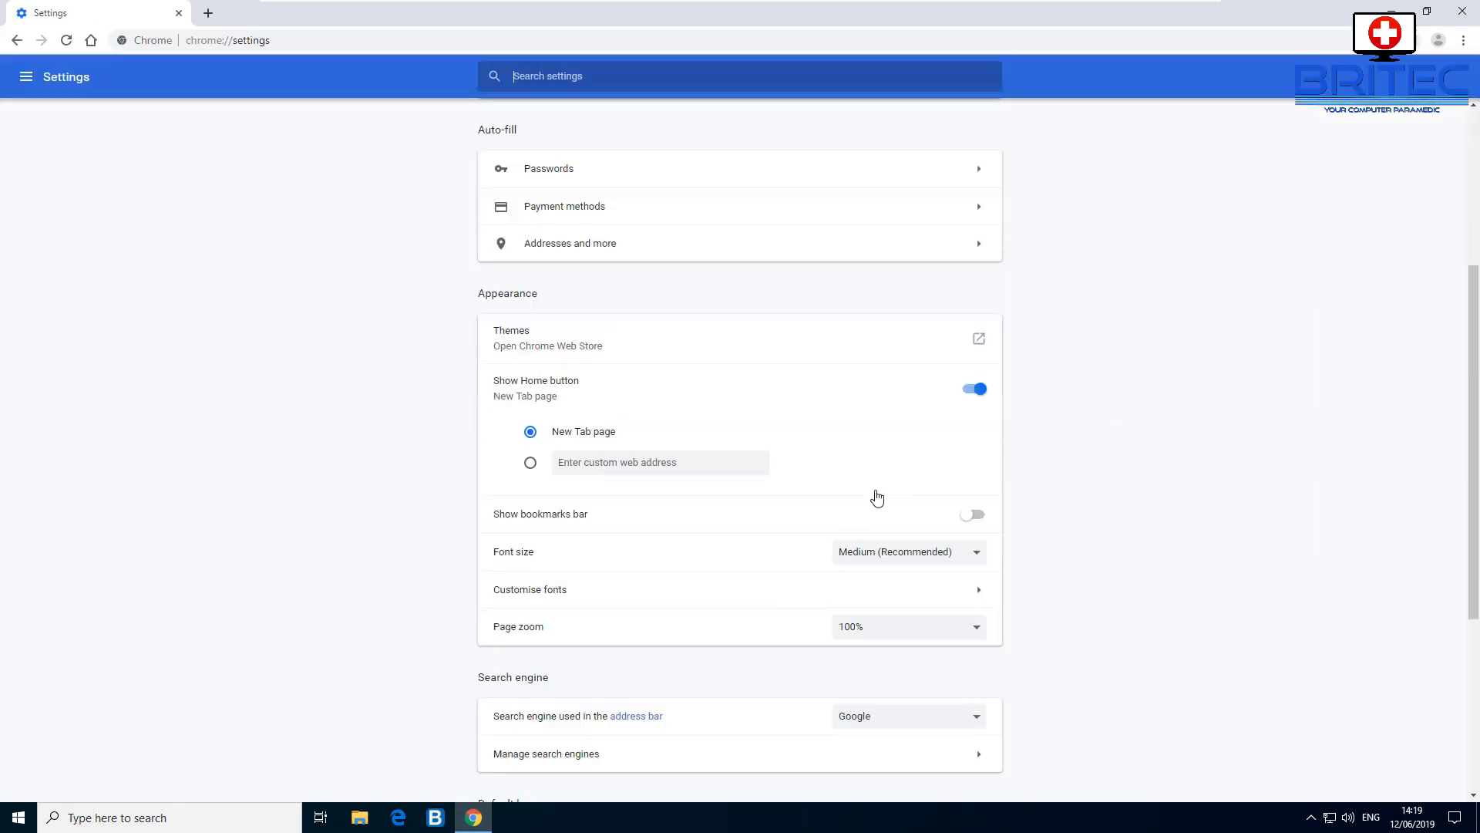
{"action": "scroll", "coordinate": [878, 494], "scroll_direction": "down", "scroll_amount": 4}
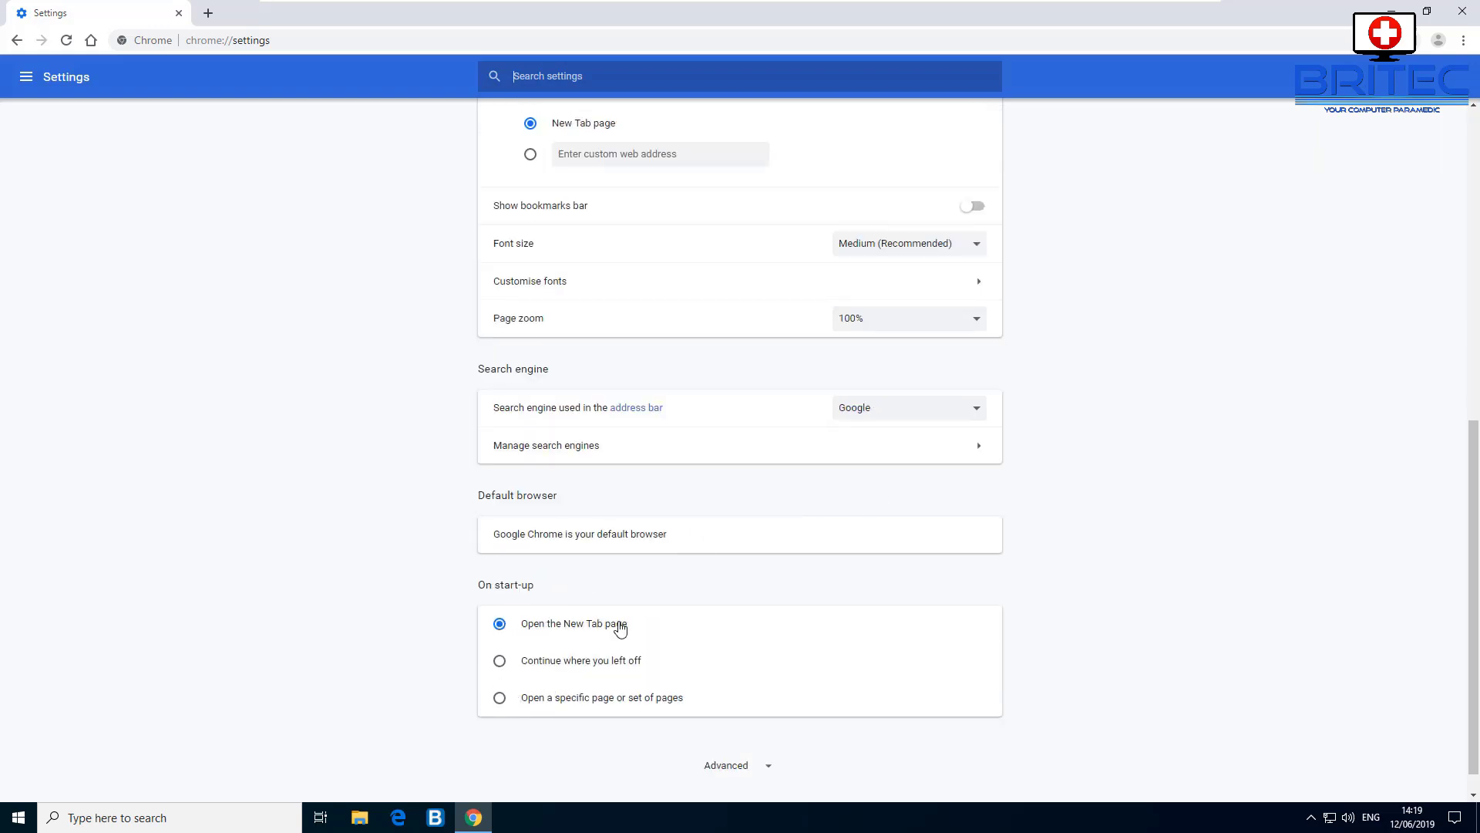
{"action": "left_click", "coordinate": [499, 698]}
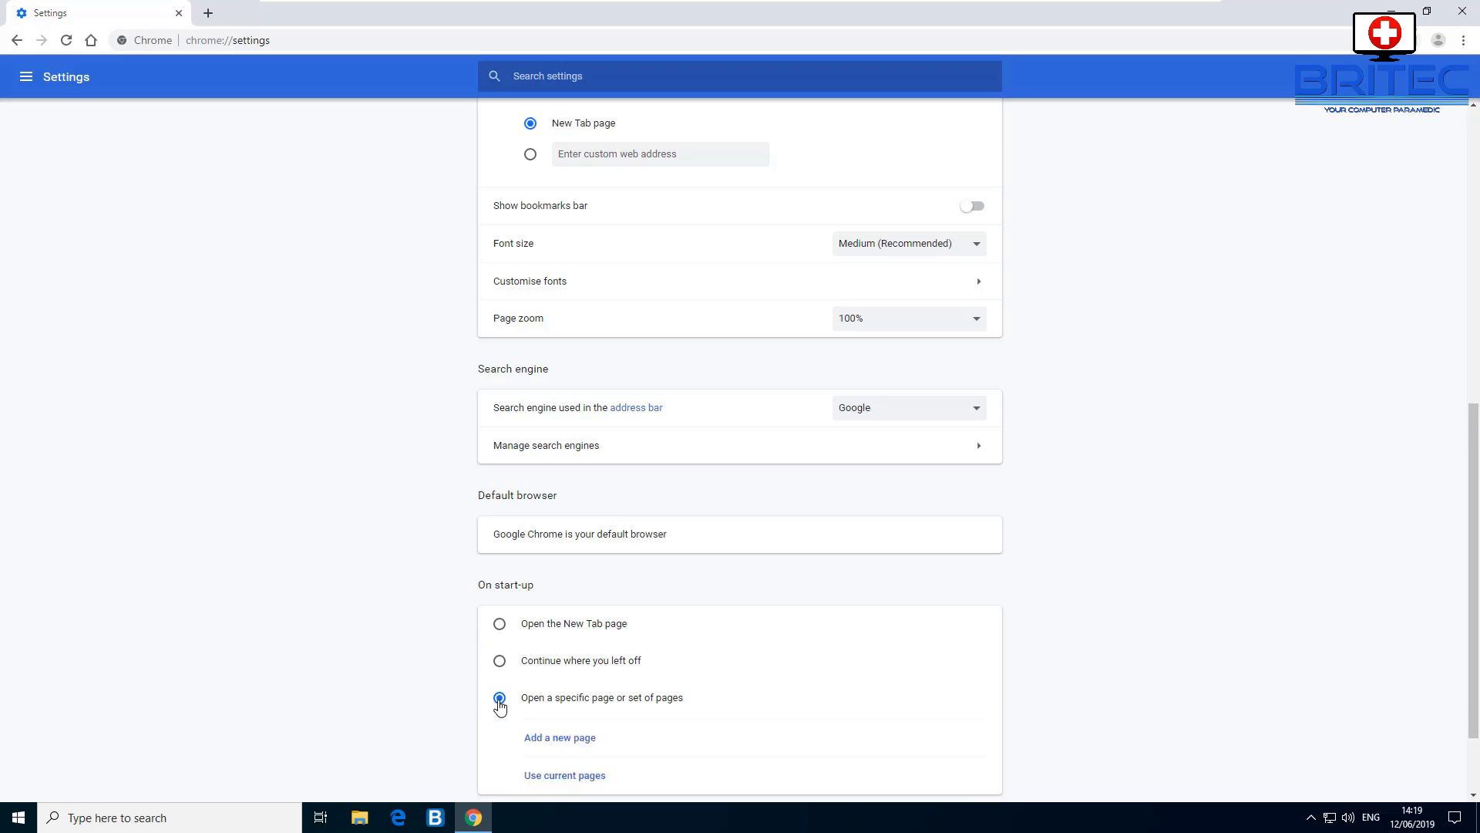
{"action": "scroll", "coordinate": [803, 668], "scroll_direction": "down", "scroll_amount": 2}
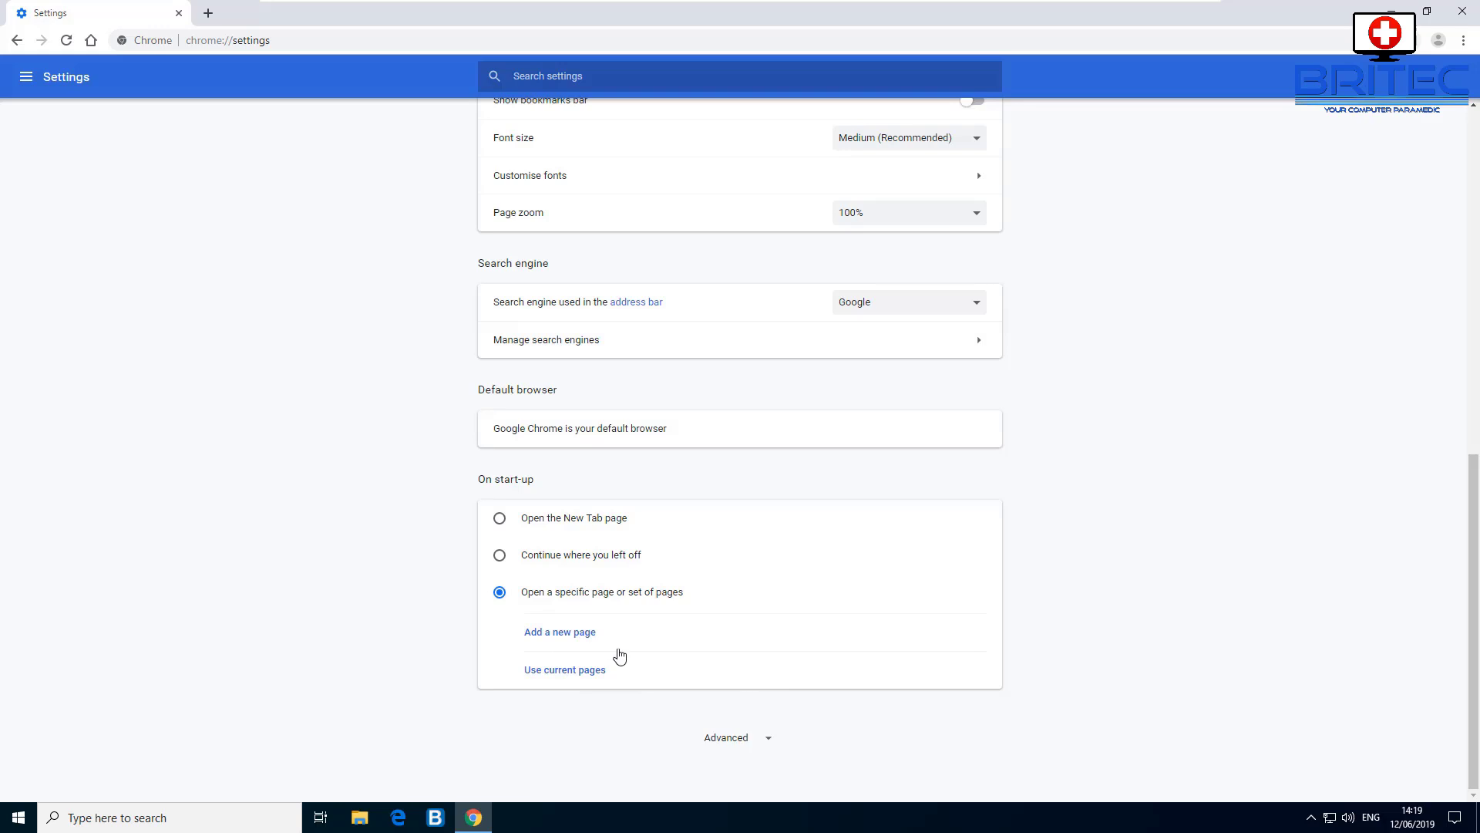
{"action": "left_click", "coordinate": [580, 633]}
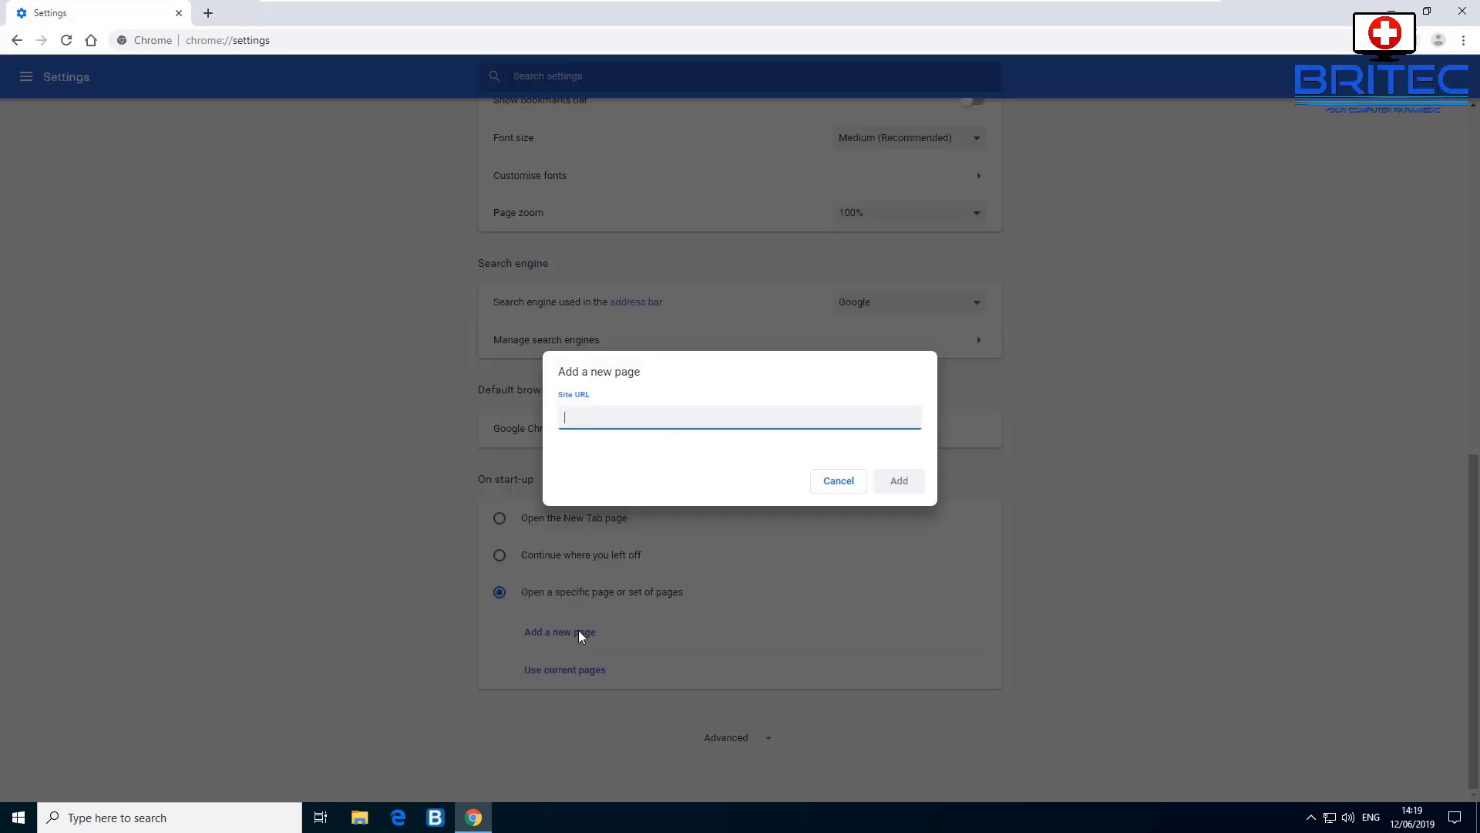
{"action": "type", "text": "htt"}
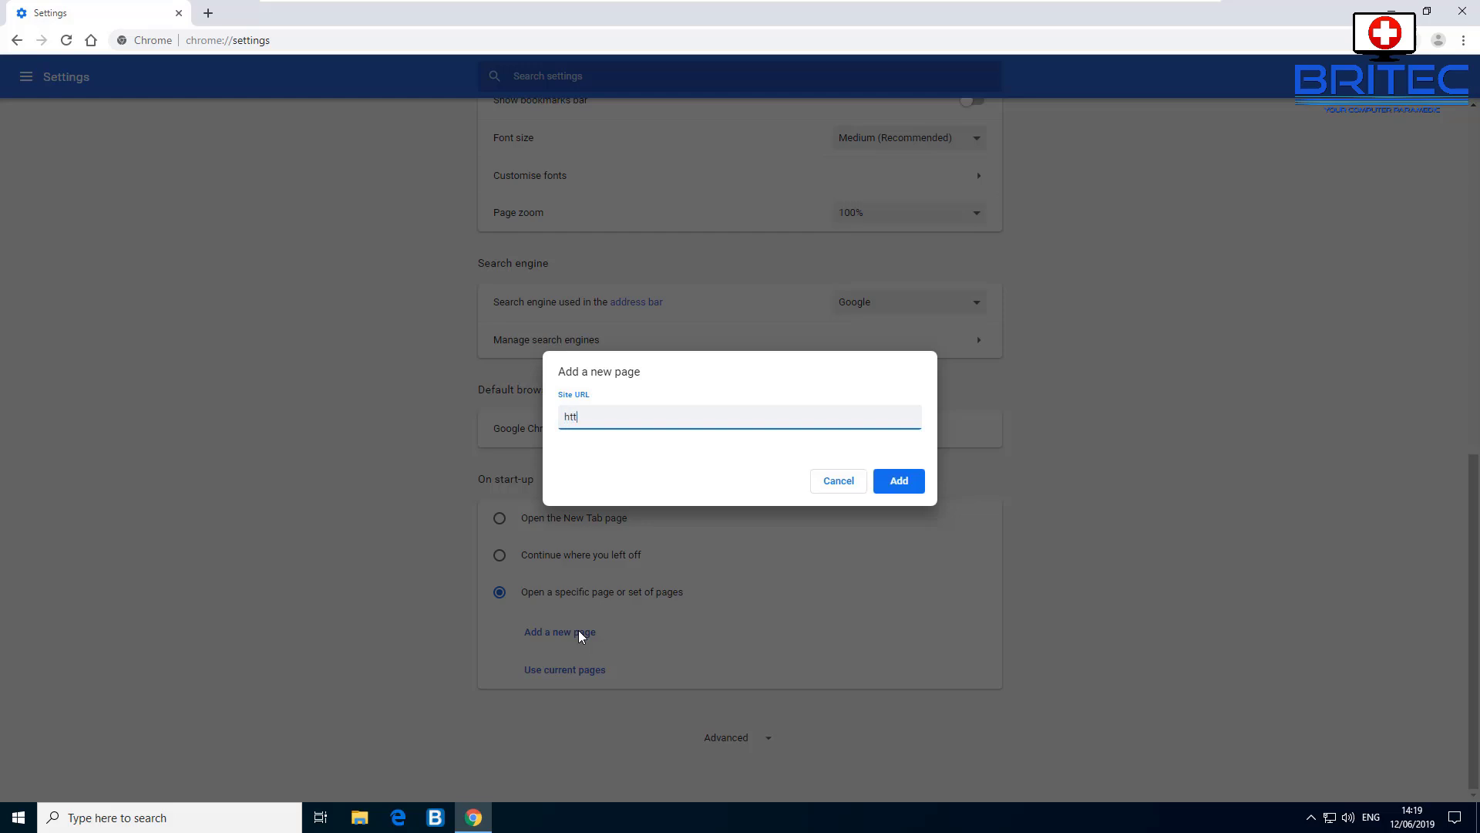
{"action": "type", "text": "p://"}
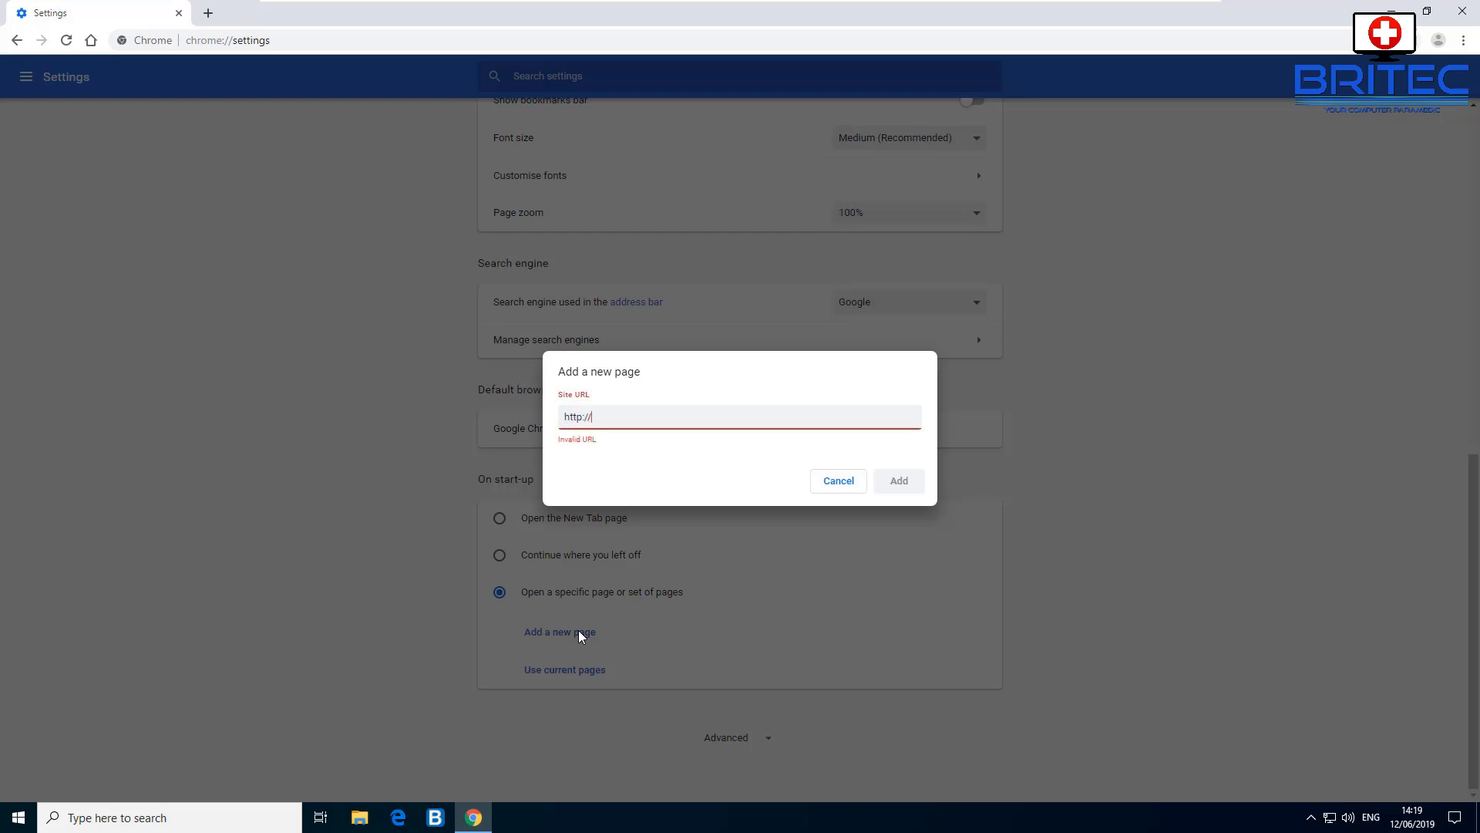
{"action": "type", "text": "www.britec"}
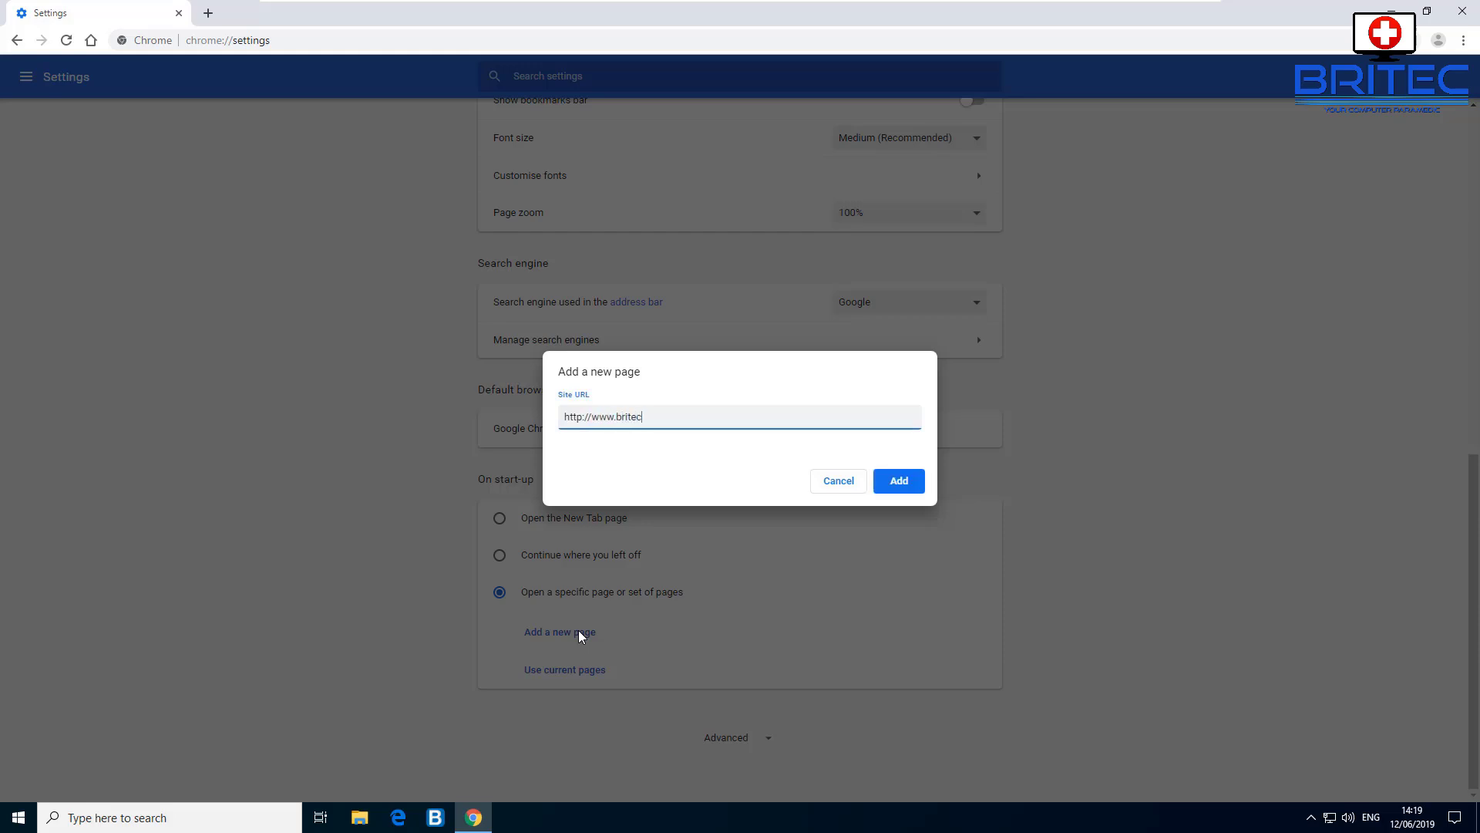
{"action": "type", "text": "computers.co.uk"}
{"action": "left_click", "coordinate": [899, 481]}
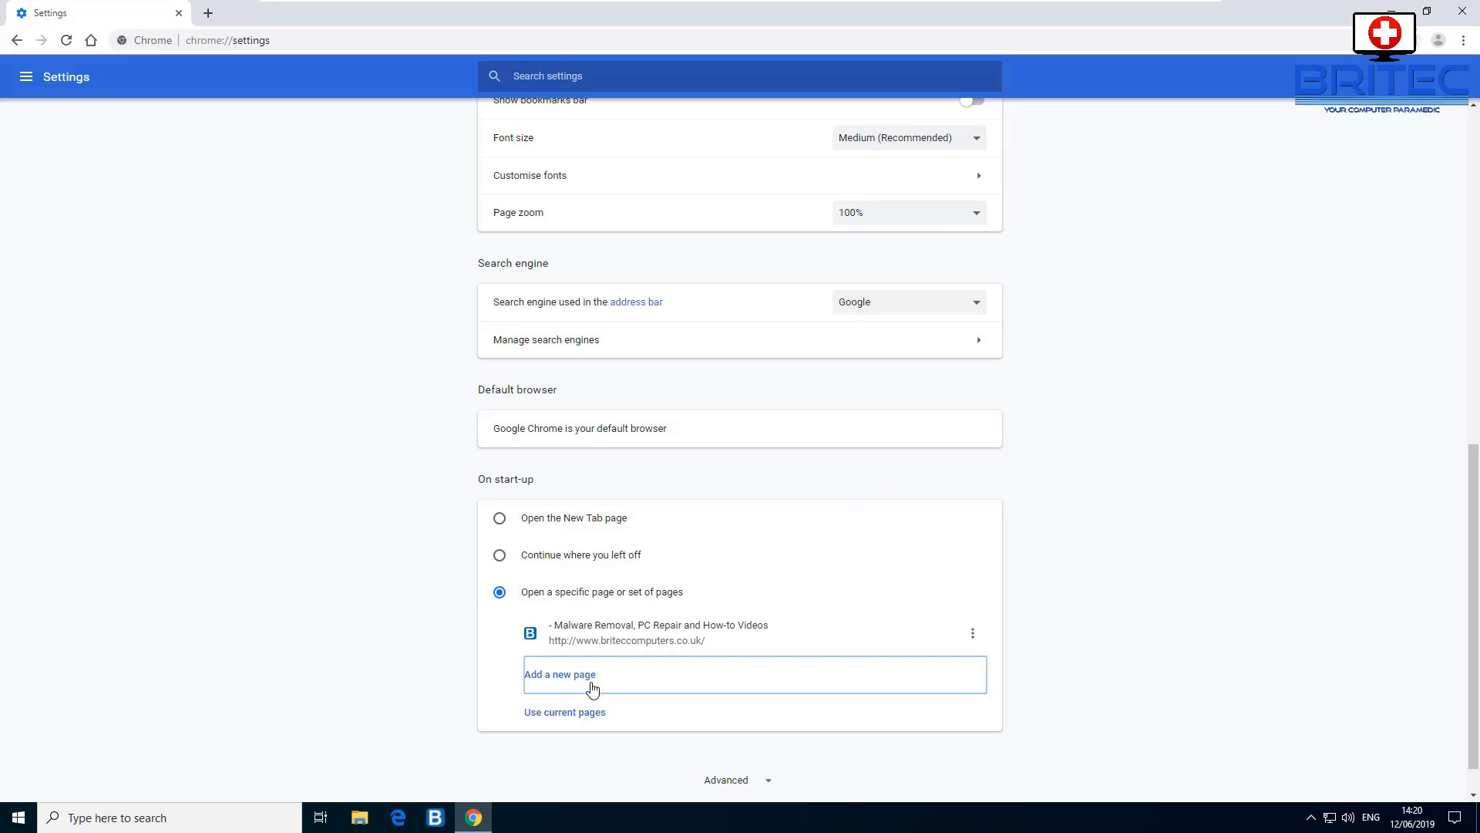
- Close Chrome and relaunch it from the desktop shortcut to confirm the Britec start-up page
{"action": "left_click", "coordinate": [1462, 14]}
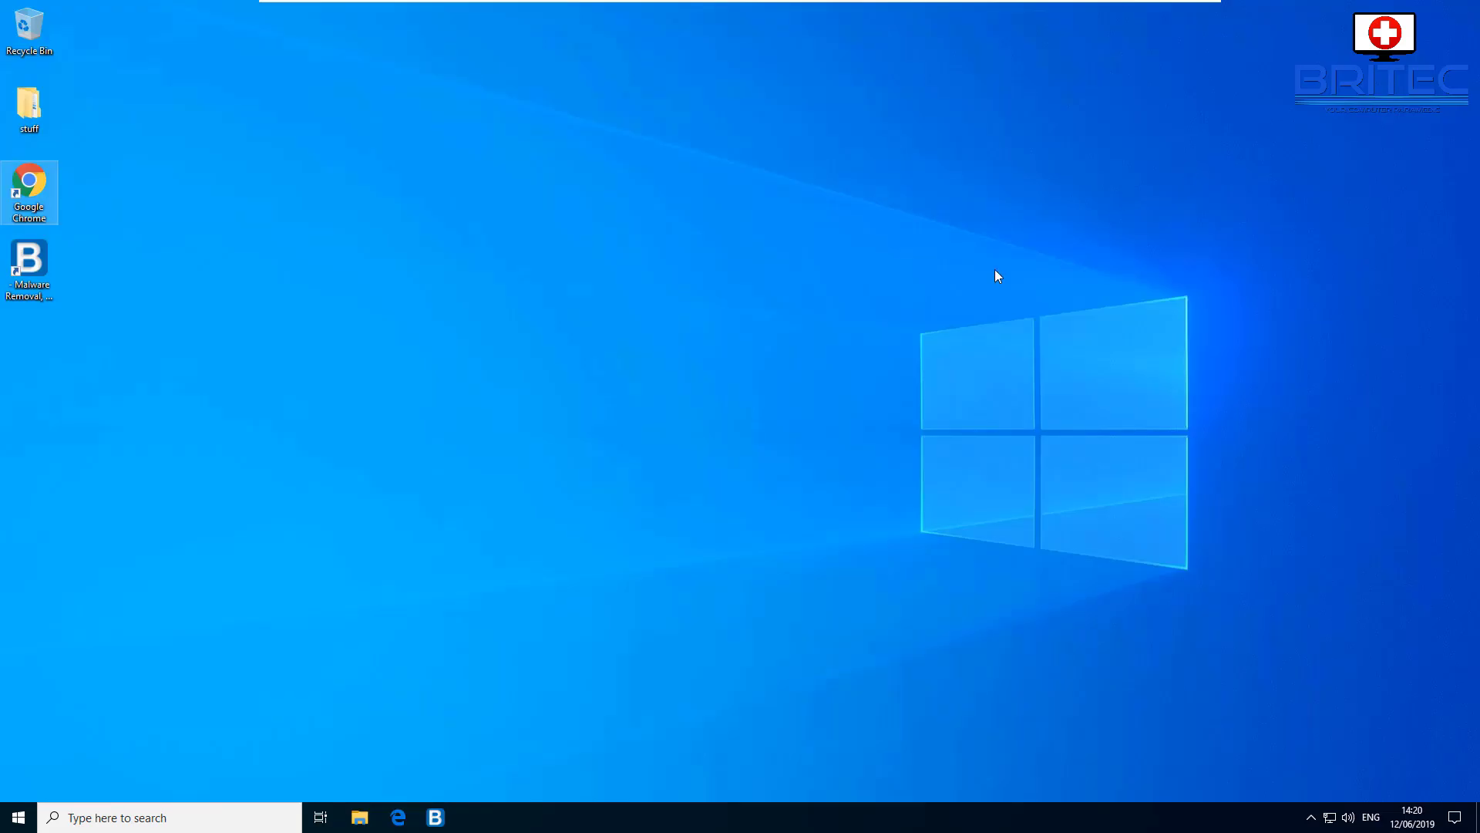
{"action": "double_click", "coordinate": [37, 182]}
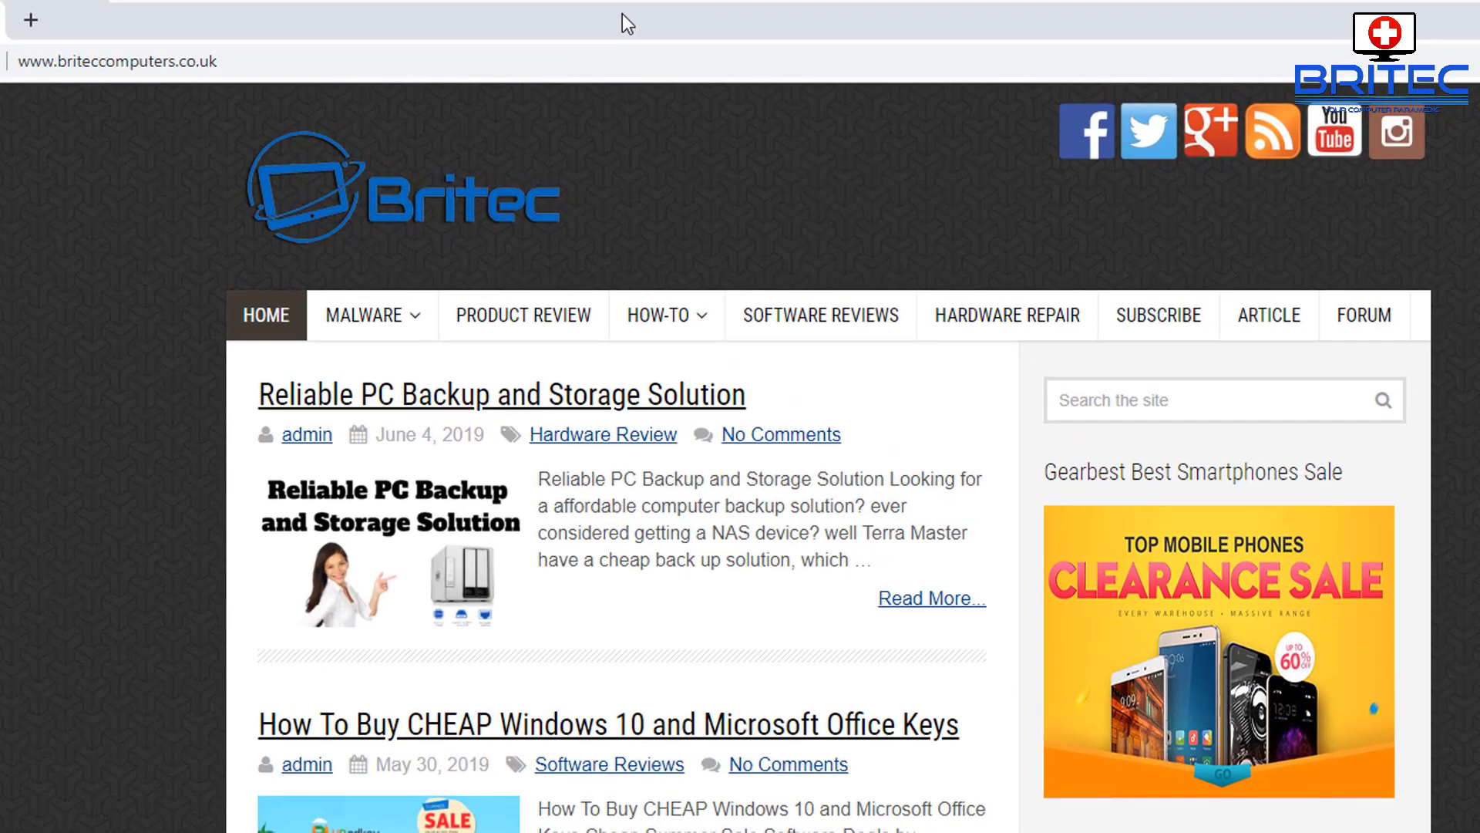
- Open Chrome's Task manager from the tab strip and look through its process list
{"action": "right_click", "coordinate": [631, 22]}
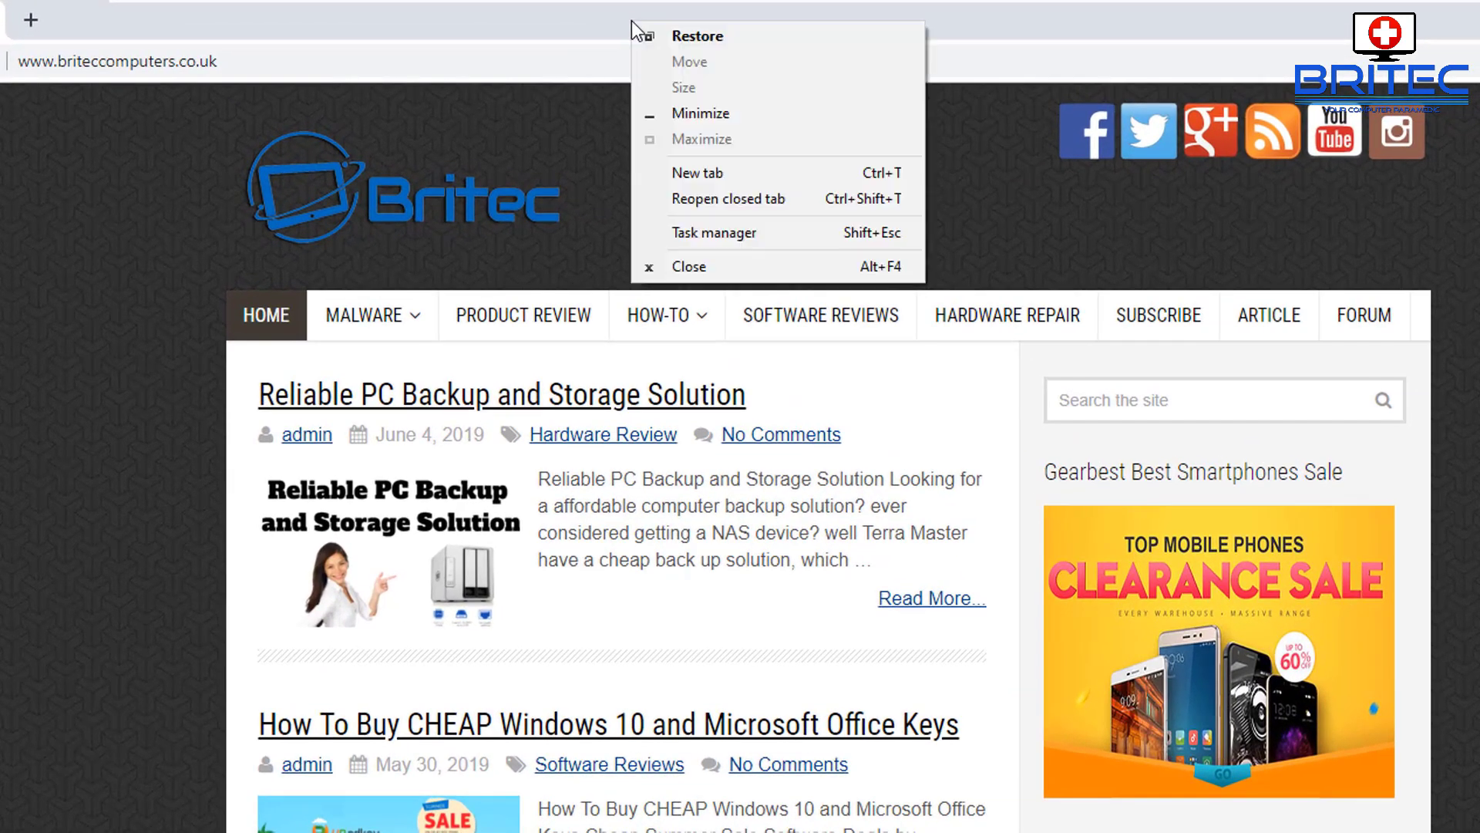
{"action": "left_click", "coordinate": [739, 235]}
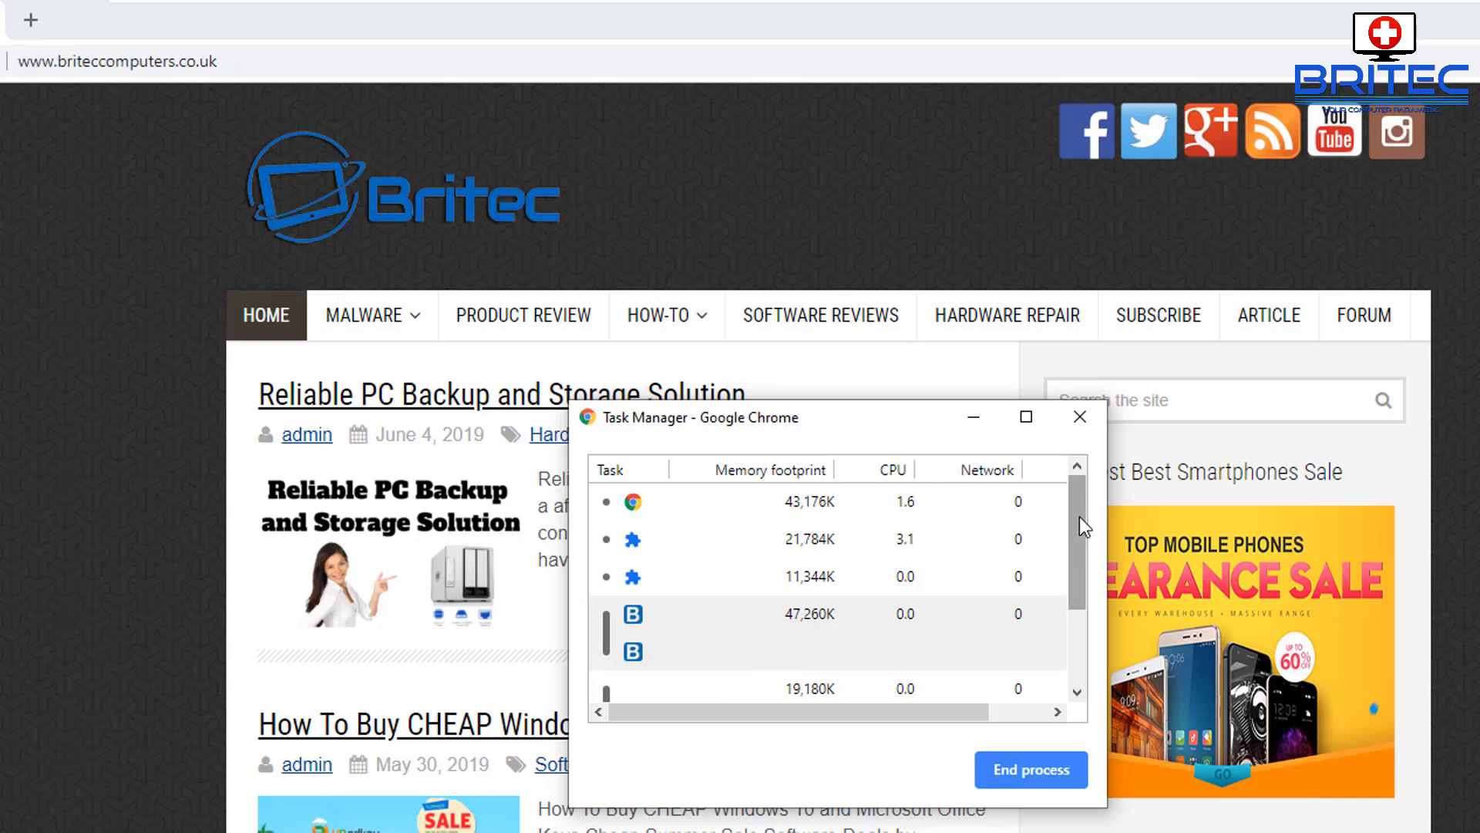
{"action": "left_click_drag", "start_coordinate": [1079, 517], "coordinate": [1081, 521]}
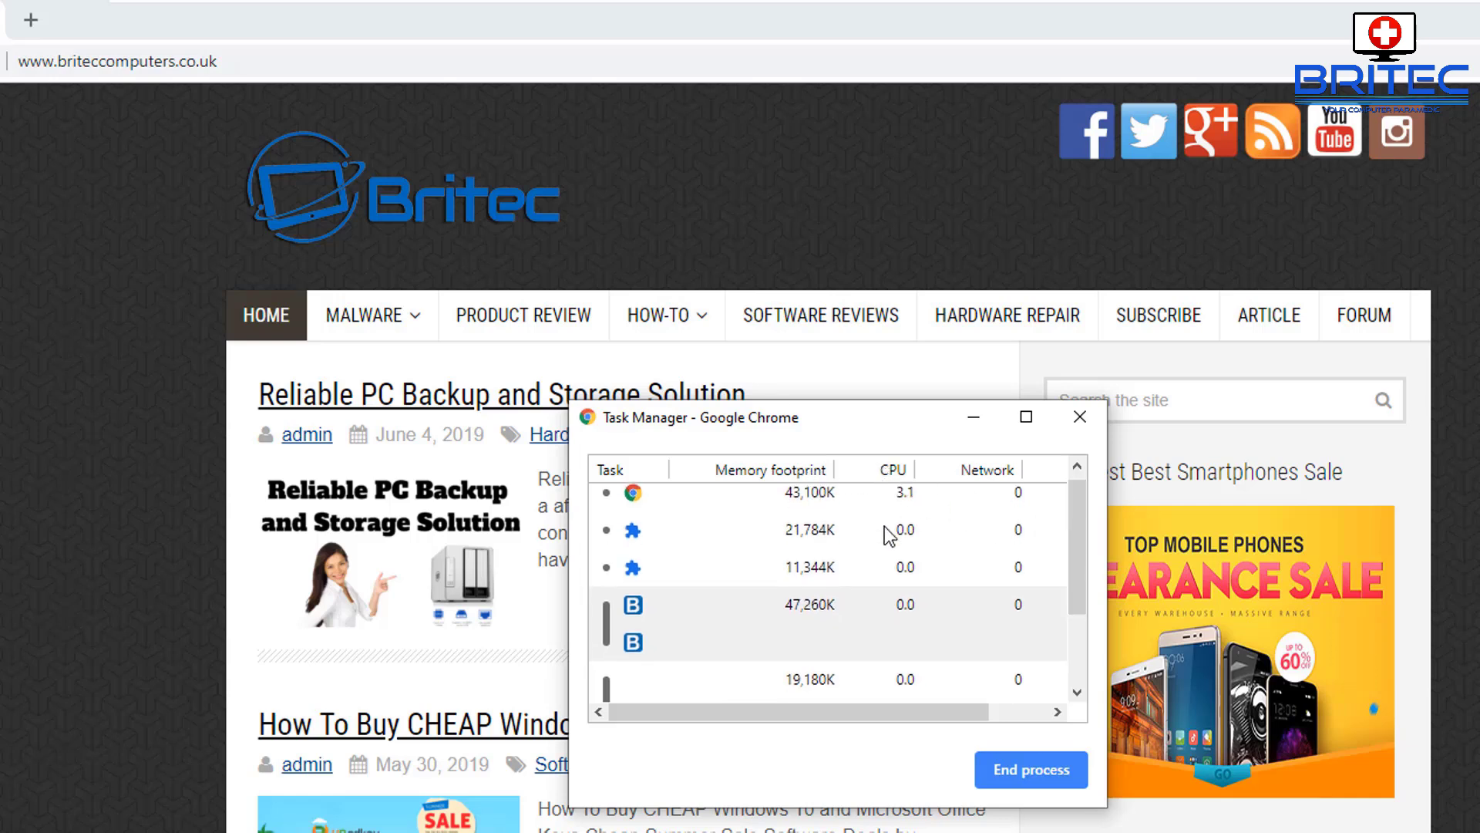
{"action": "left_click_drag", "start_coordinate": [1079, 525], "coordinate": [1075, 617]}
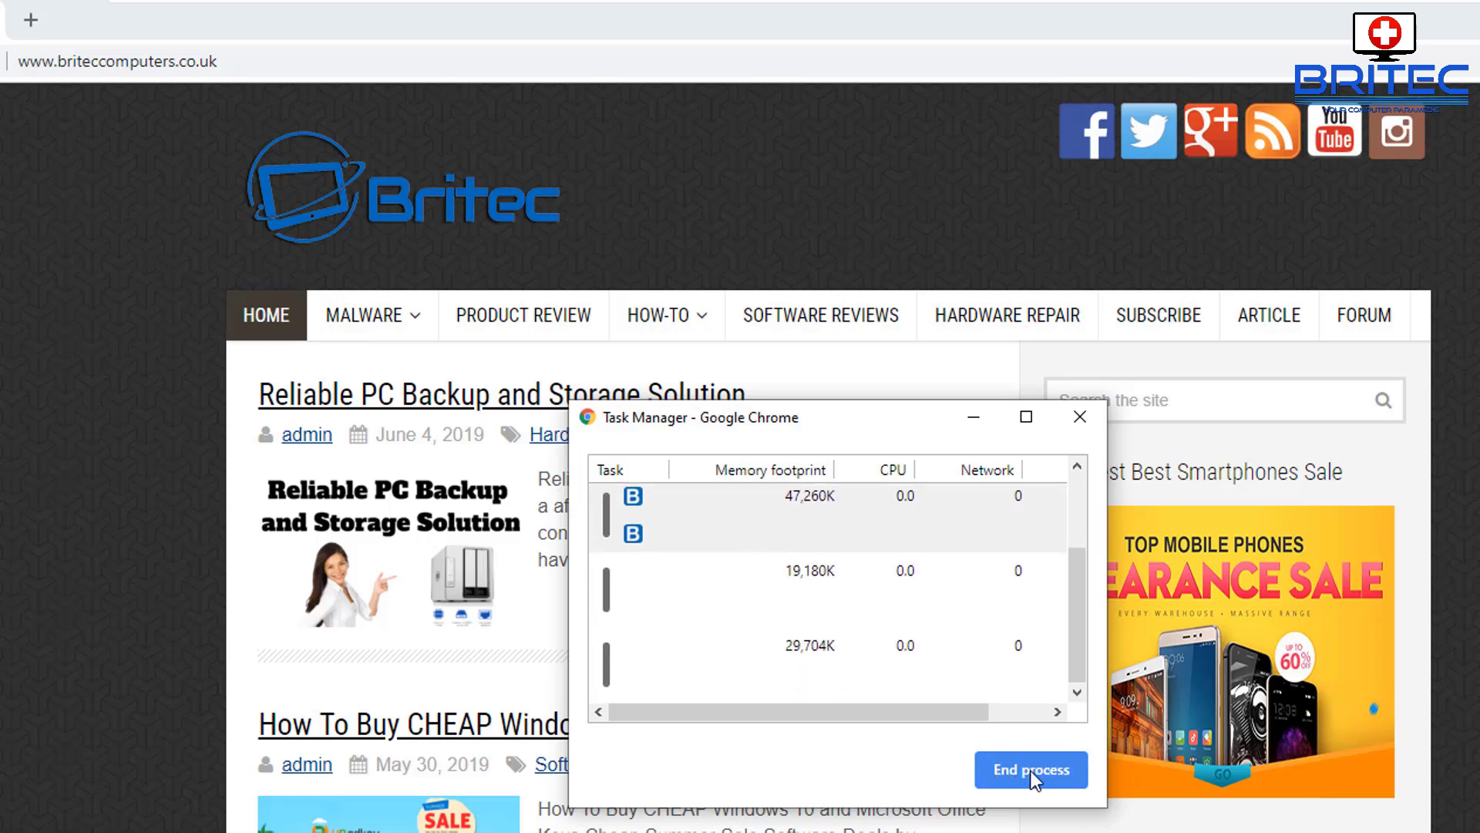
{"action": "scroll", "coordinate": [791, 567], "scroll_direction": "up", "scroll_amount": 3}
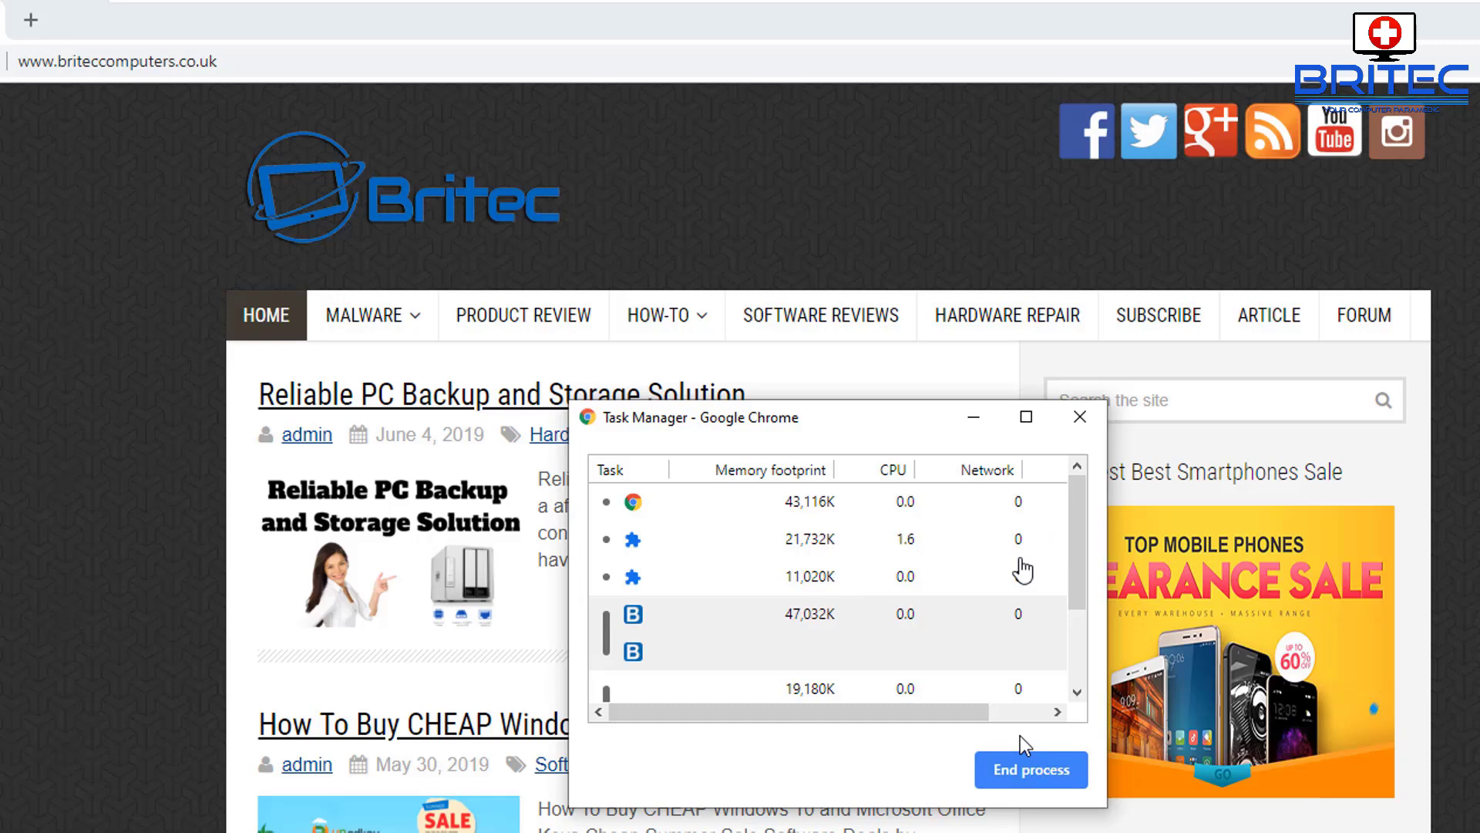
- Close Task Manager, drag 'Reliable PC Backup' to the tab strip to search Google, then close the results
{"action": "left_click", "coordinate": [1079, 417]}
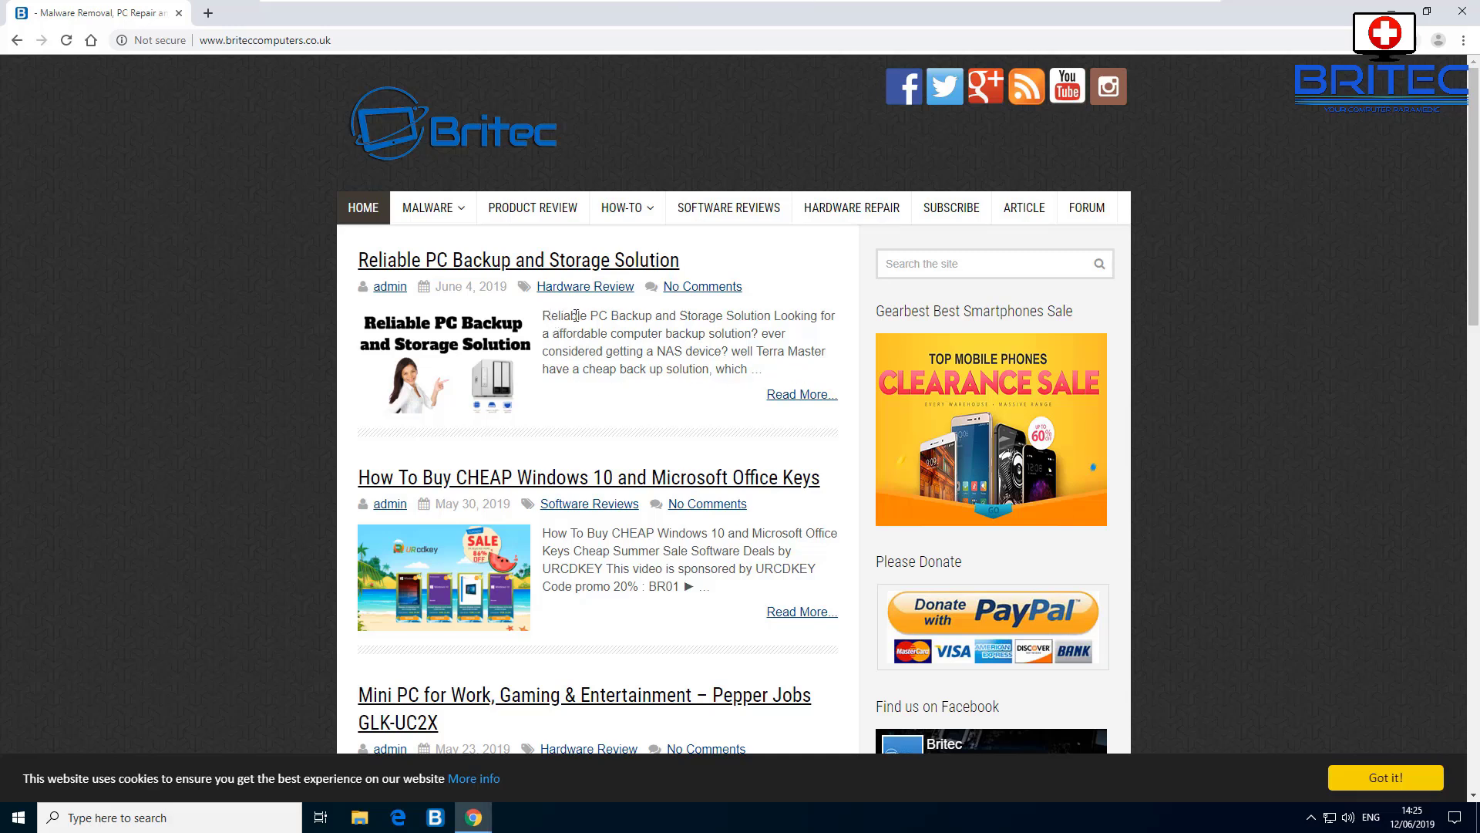
{"action": "left_click_drag", "start_coordinate": [654, 315], "coordinate": [542, 316]}
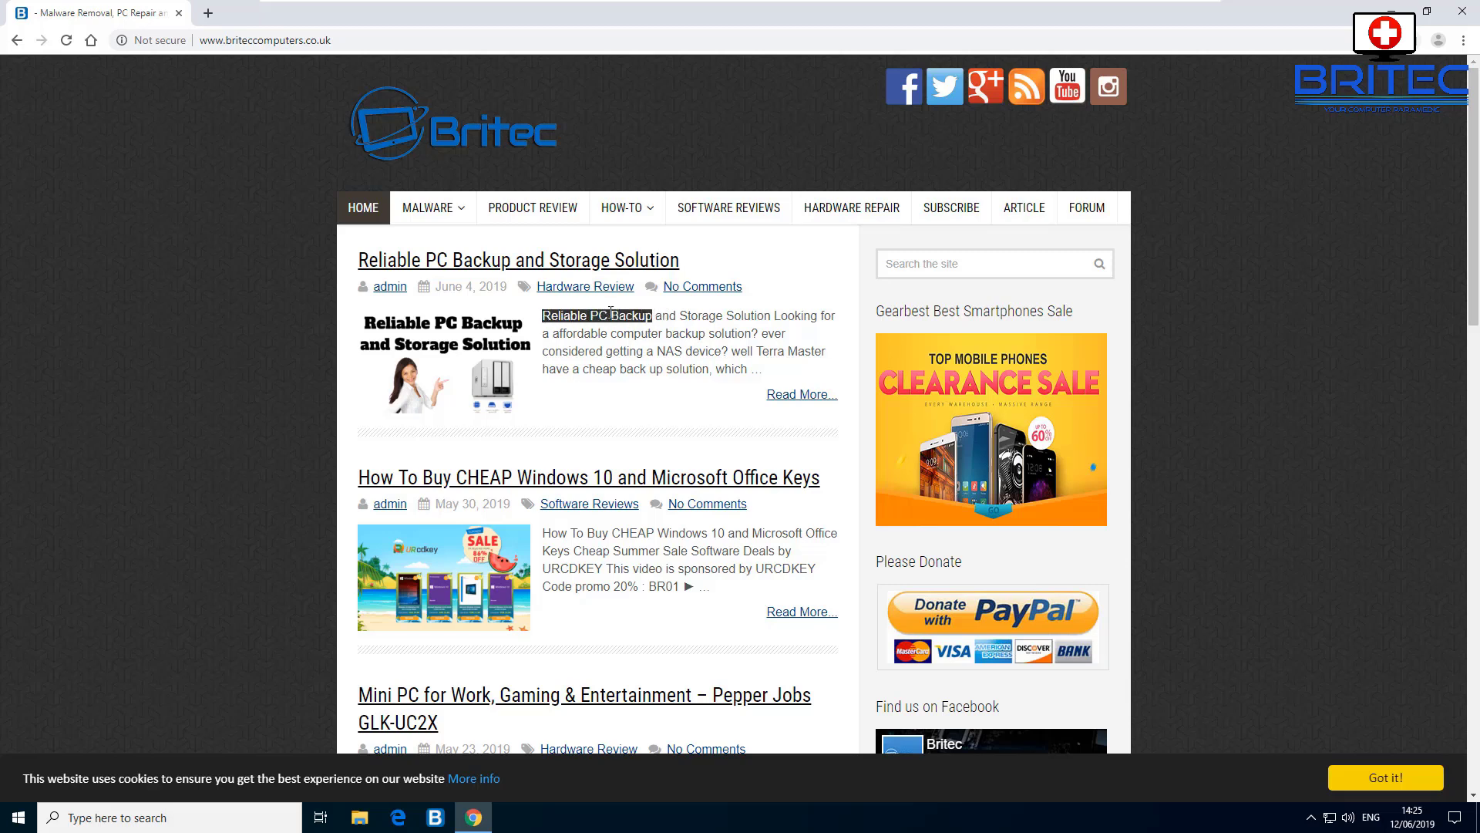
{"action": "left_click_drag", "start_coordinate": [593, 315], "coordinate": [319, 20]}
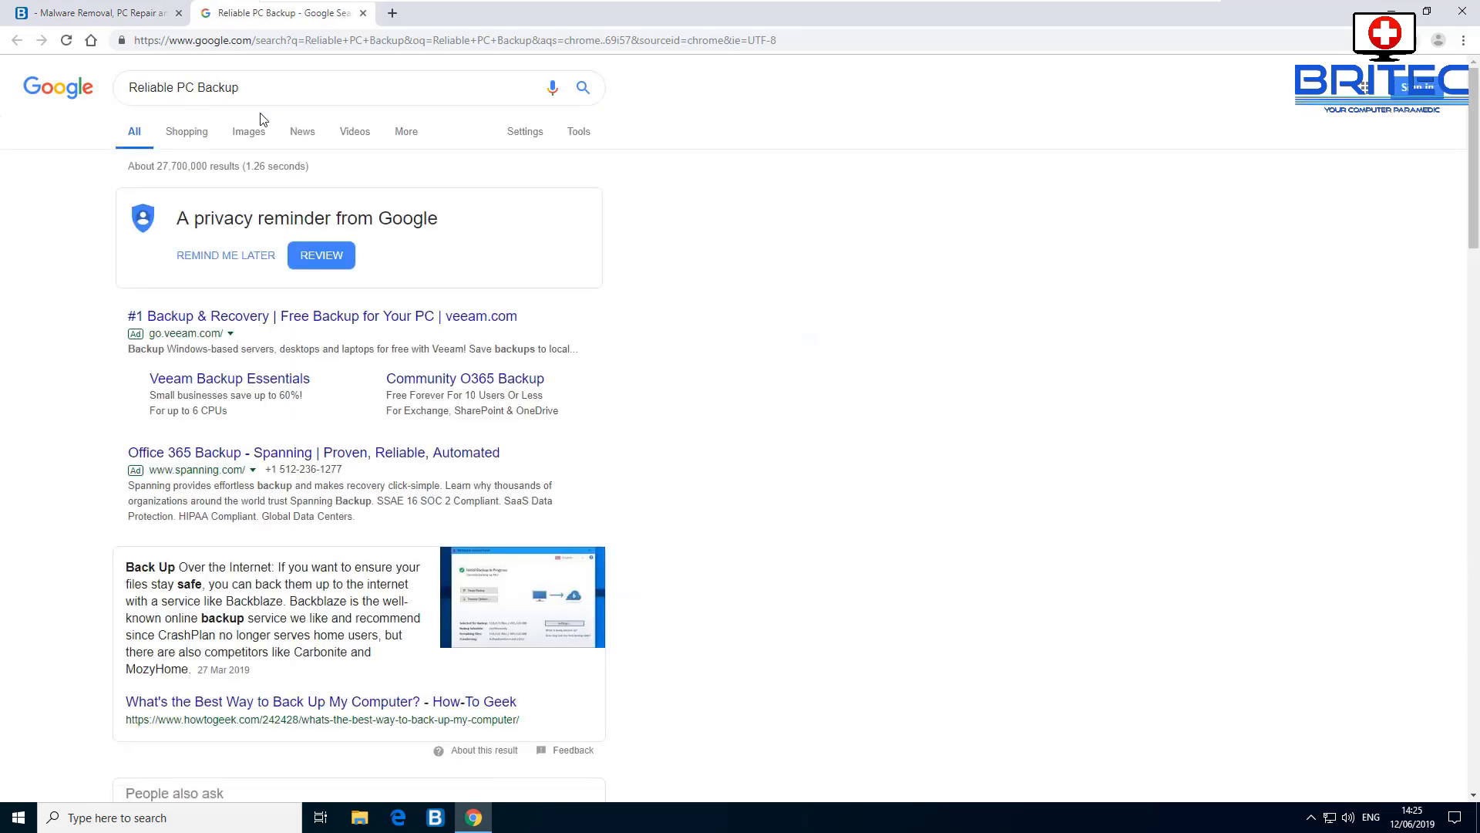
{"action": "scroll", "coordinate": [355, 224], "scroll_direction": "down", "scroll_amount": 3}
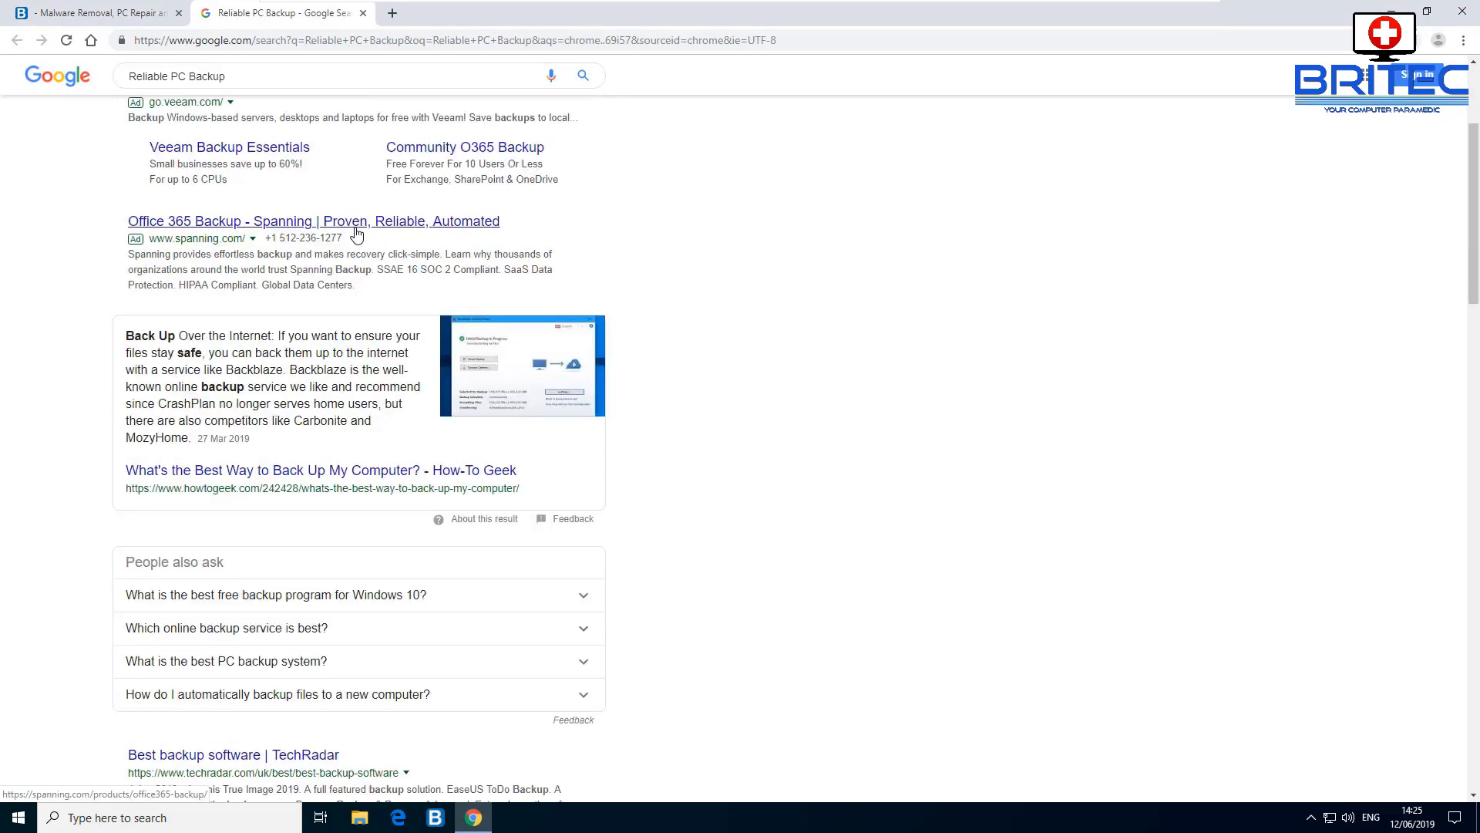
{"action": "scroll", "coordinate": [357, 233], "scroll_direction": "up", "scroll_amount": 3}
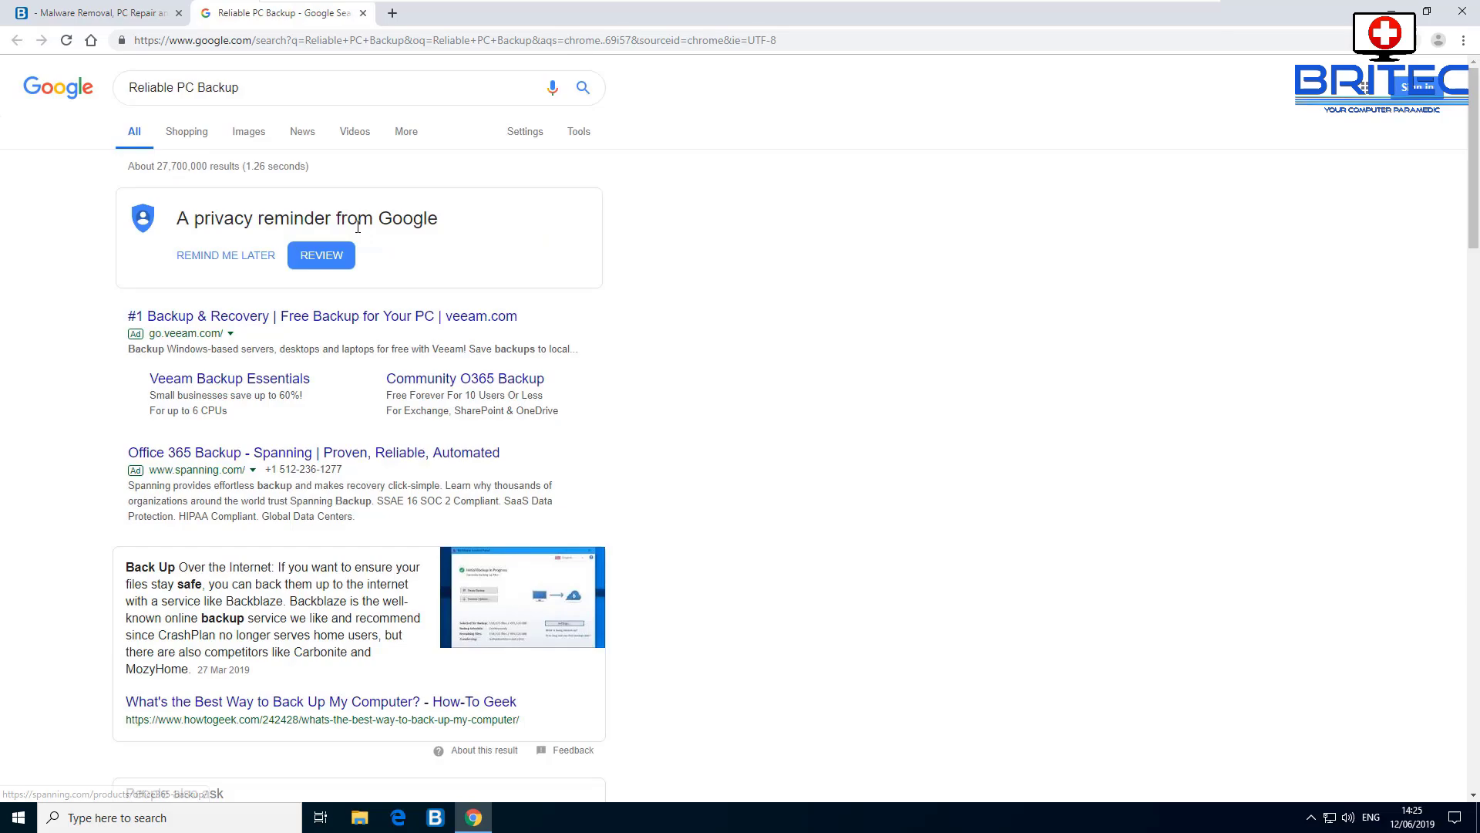
{"action": "left_click", "coordinate": [363, 14]}
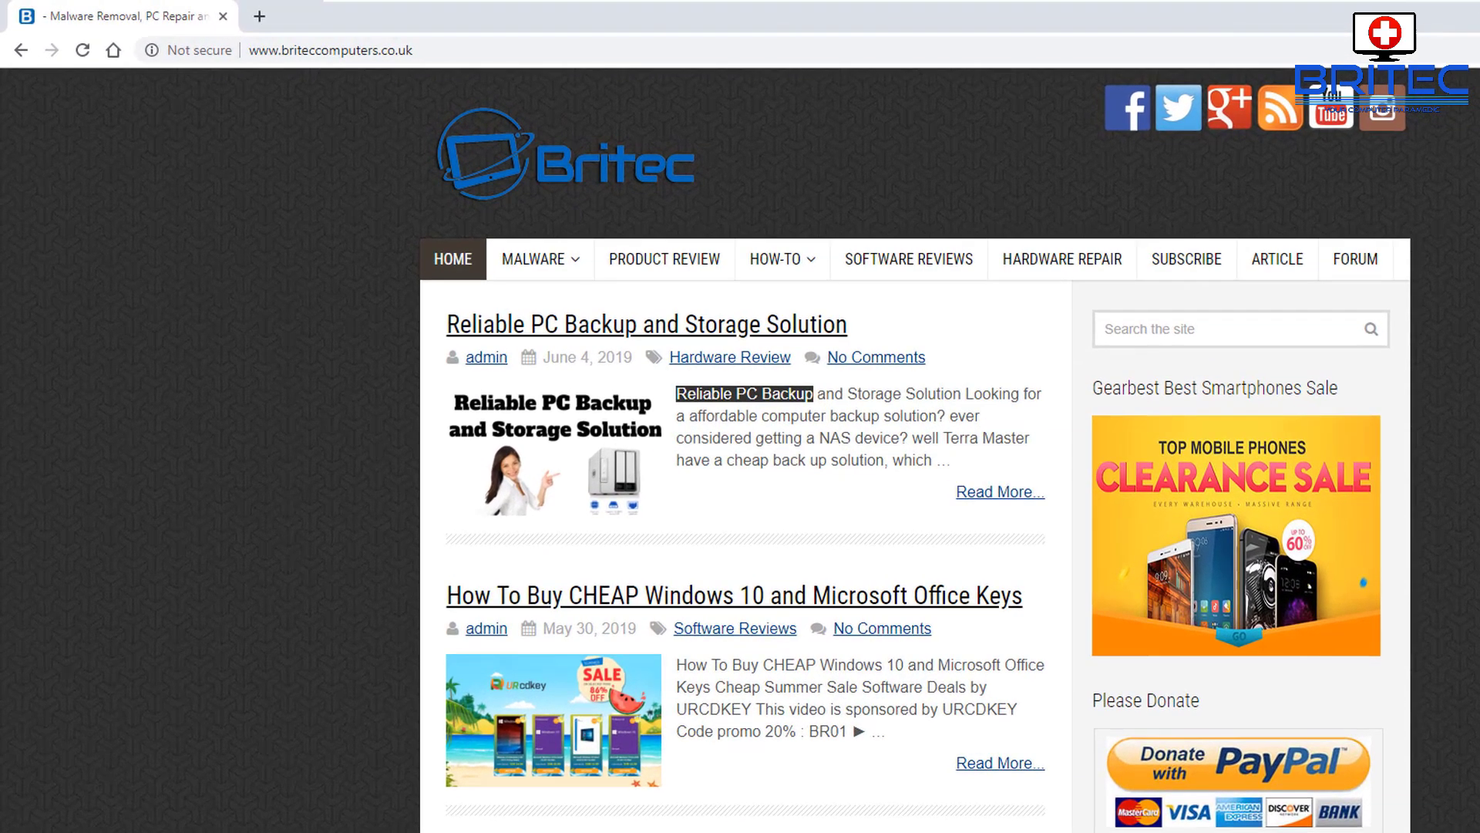
- Drag 'How To Buy CHEAP Windows 10' to search Google, then close that results tab
{"action": "left_click", "coordinate": [718, 664]}
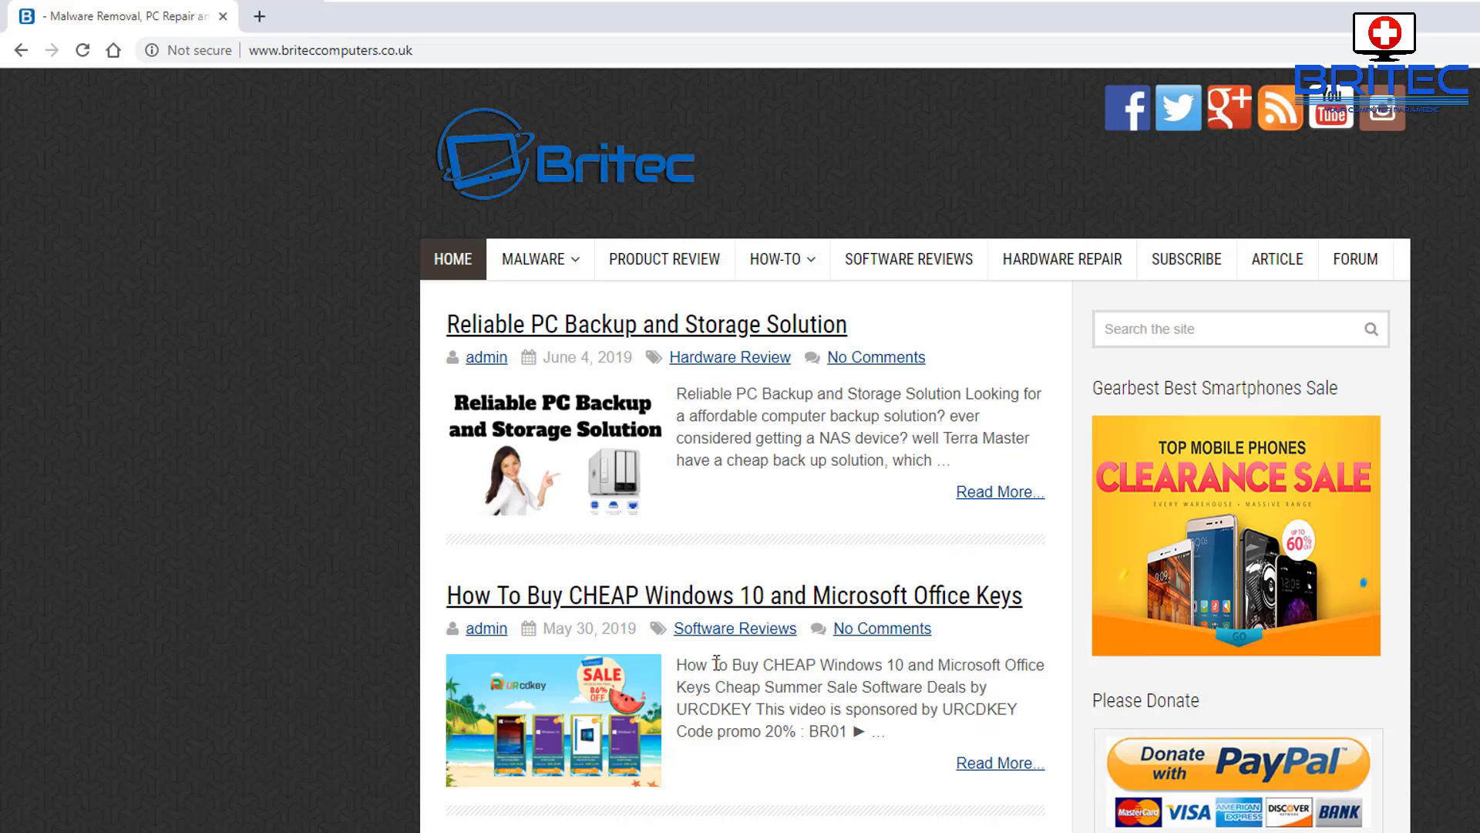
{"action": "left_click_drag", "start_coordinate": [676, 668], "coordinate": [510, 22]}
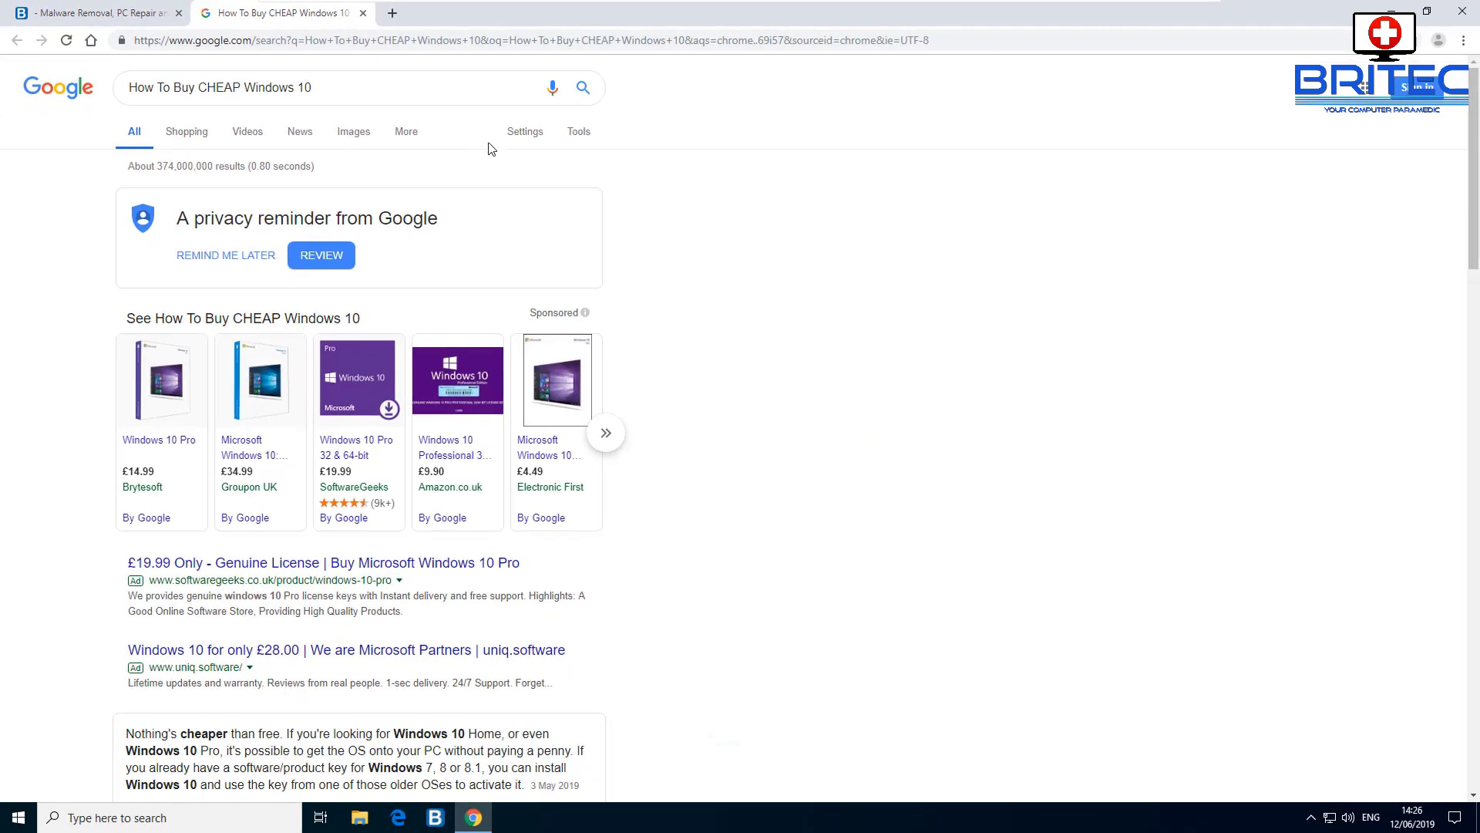
{"action": "left_click", "coordinate": [363, 13]}
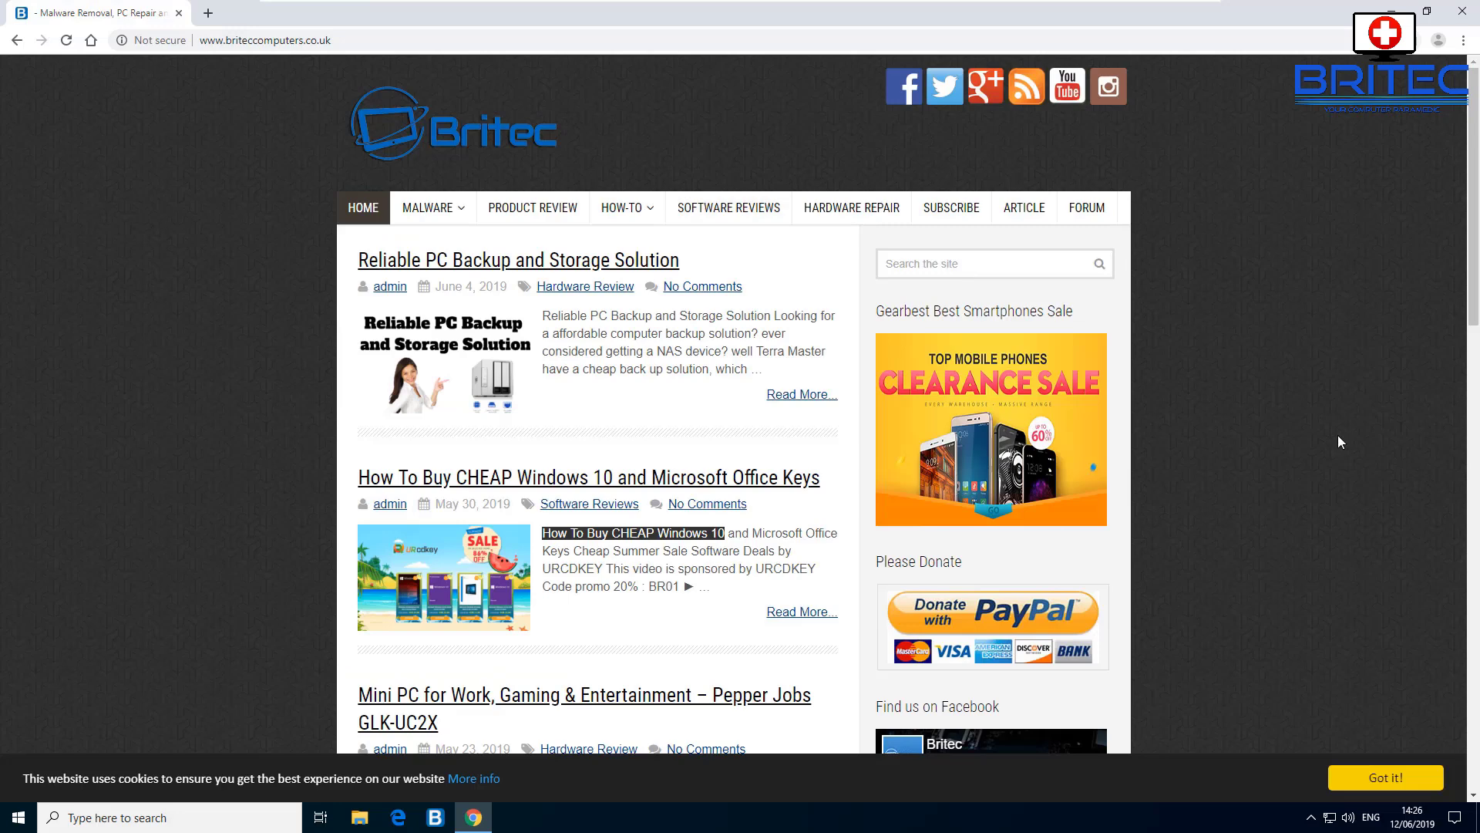
- In a new tab, search '=20% of 100,000 is' to get Google's calculator answer 20000
{"action": "key", "text": "alt+Home"}
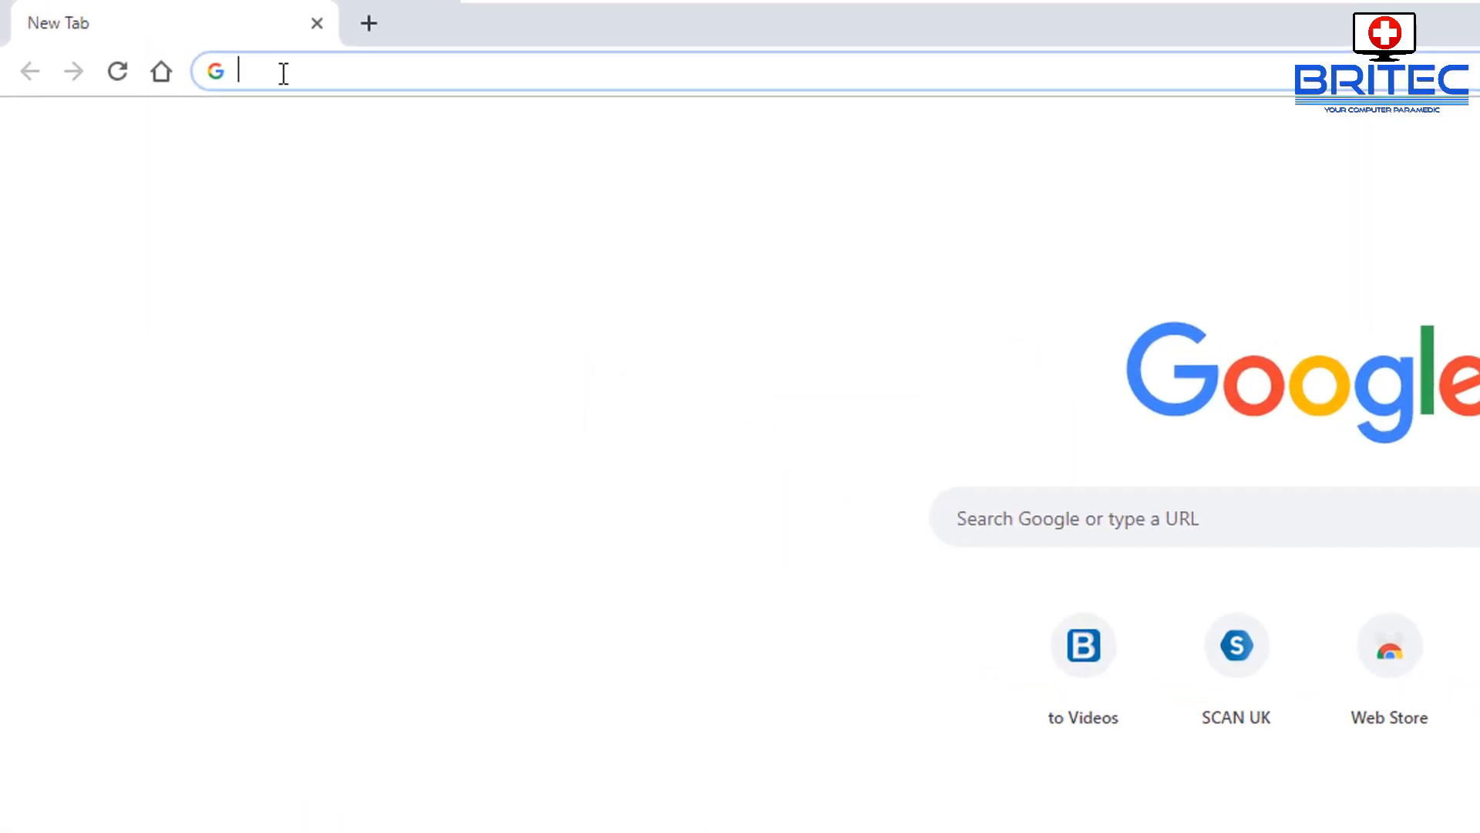
{"action": "type", "text": "="}
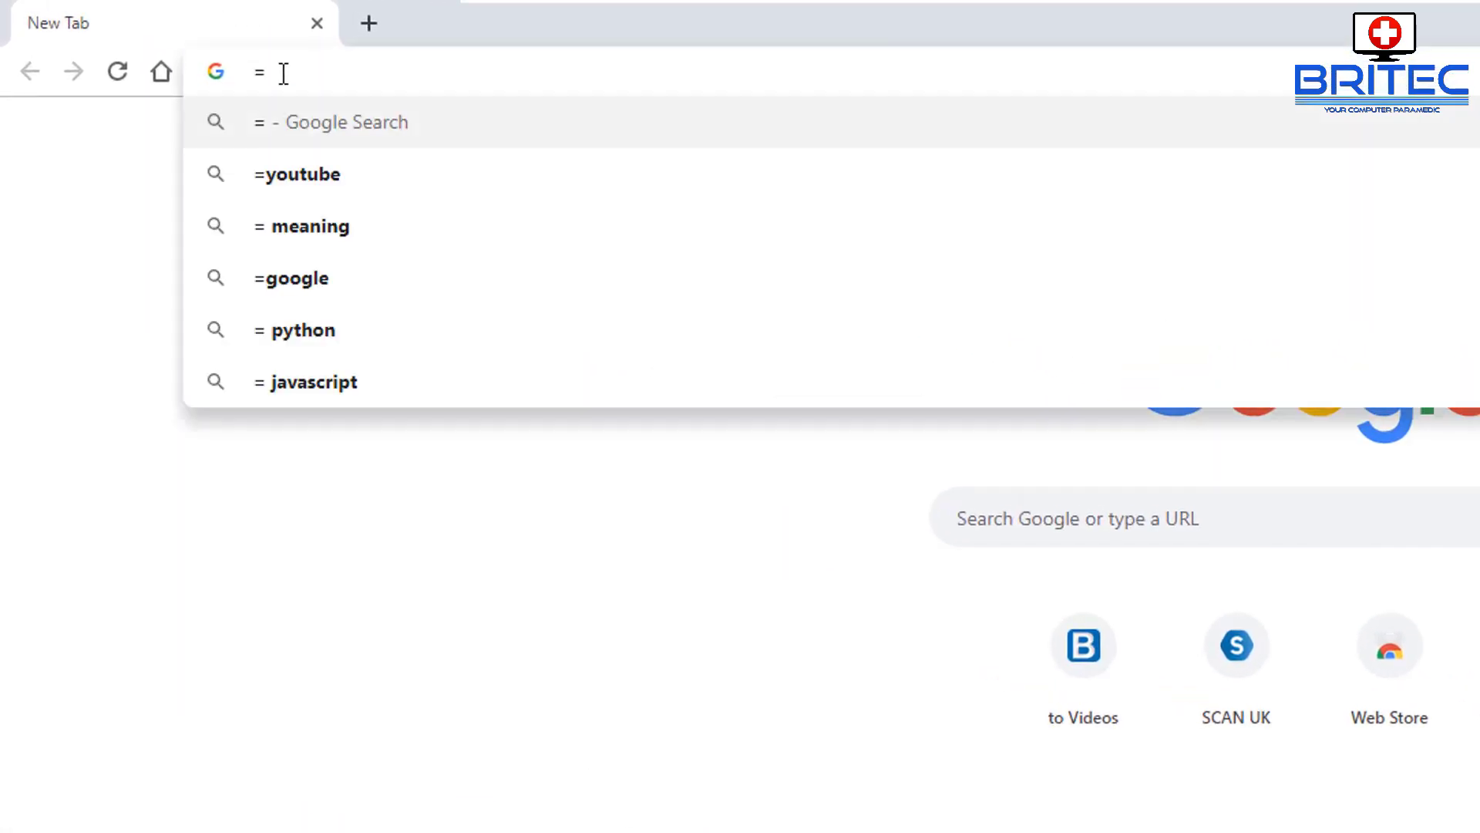
{"action": "type", "text": "20"}
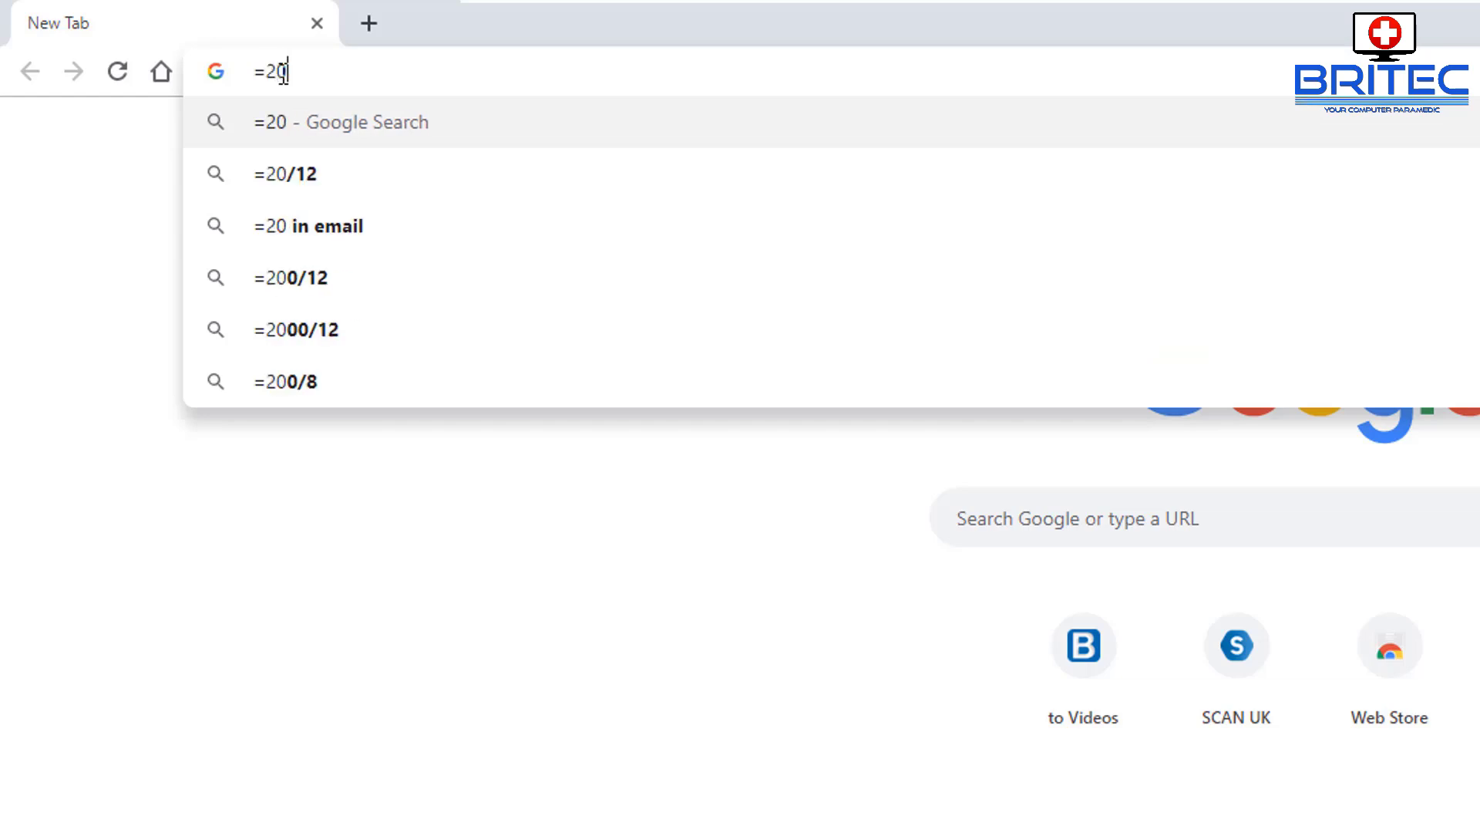
{"action": "type", "text": "%"}
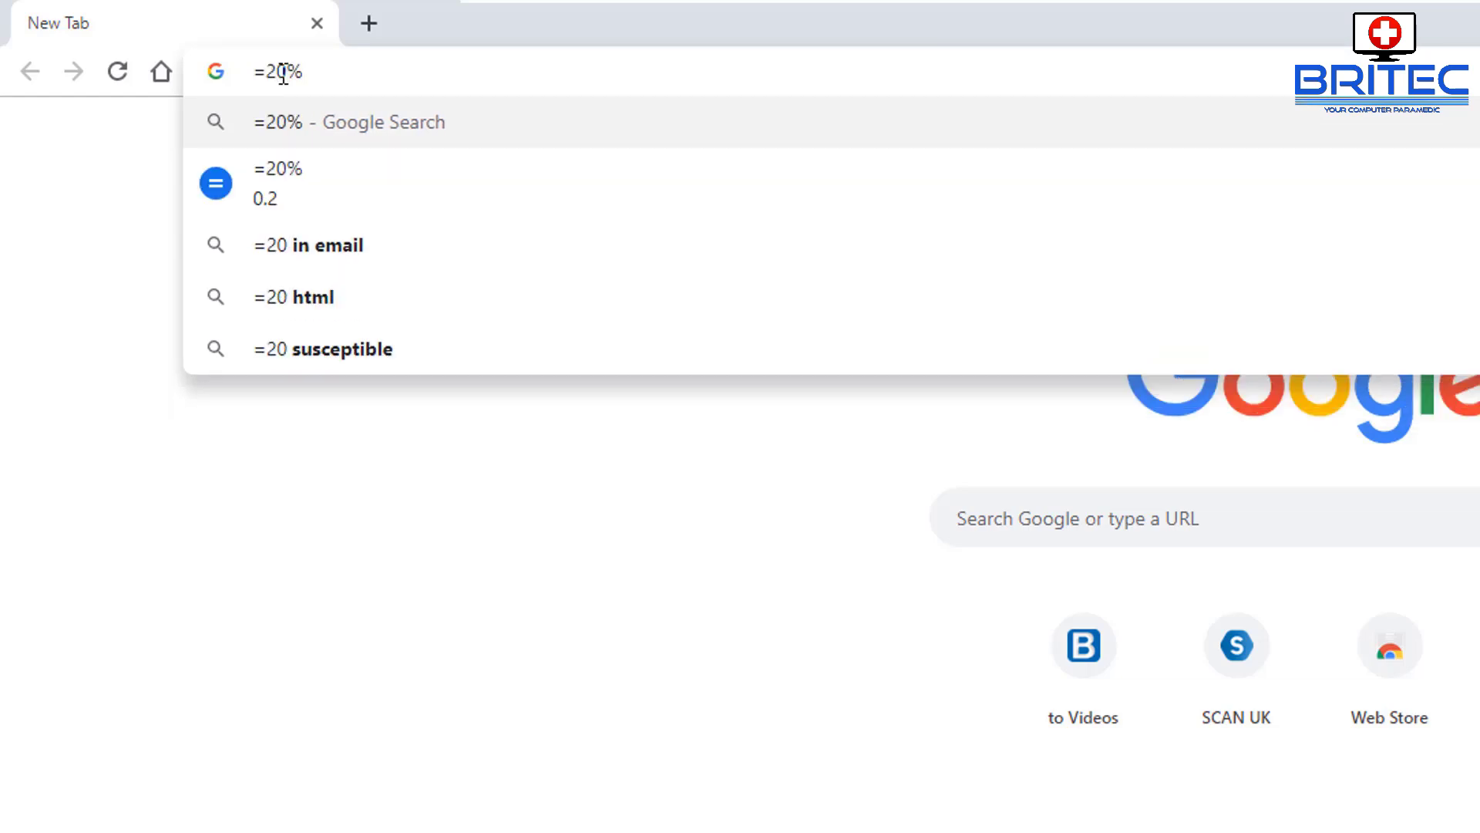
{"action": "type", "text": " of "}
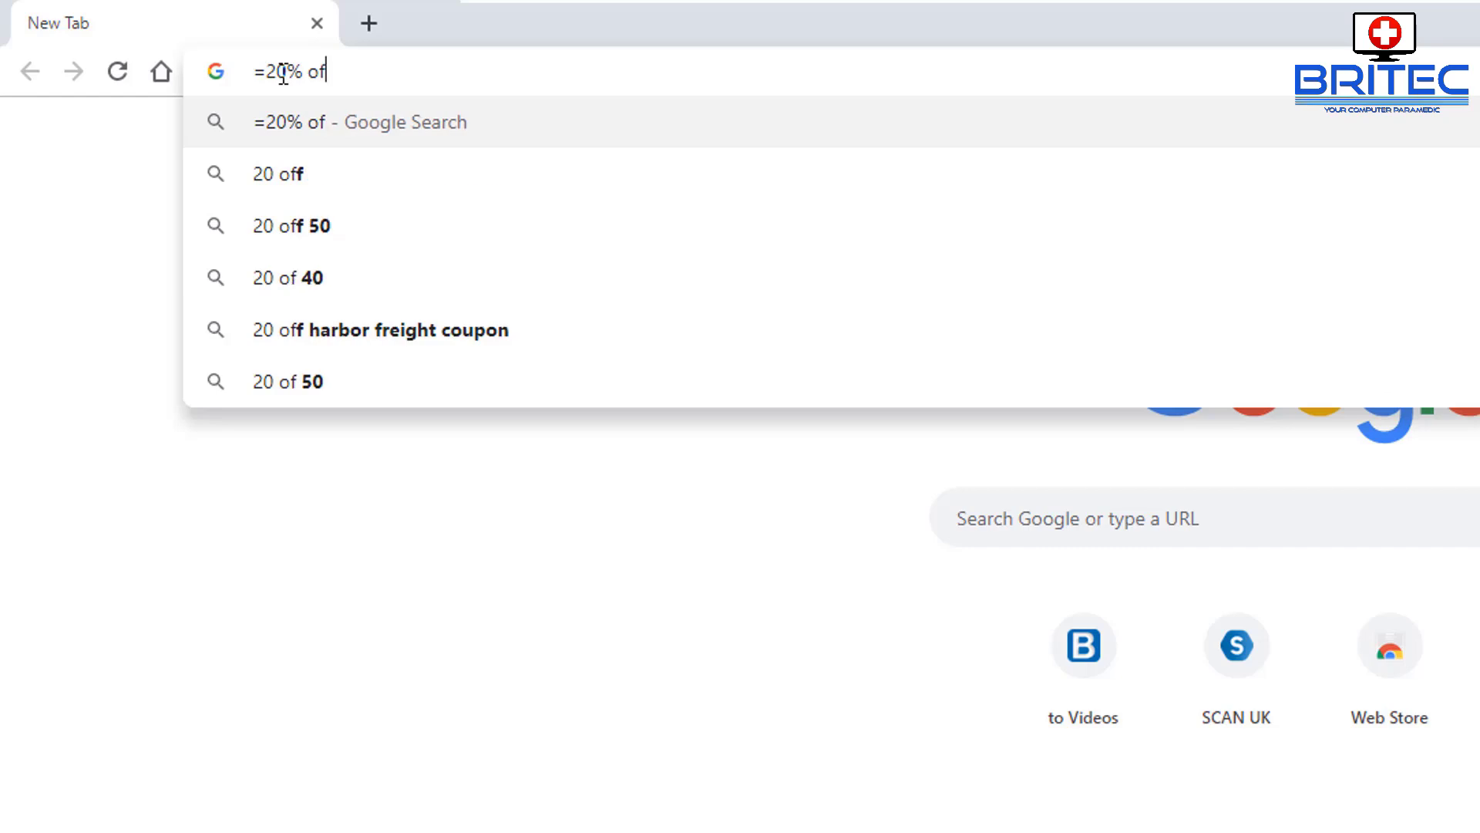
{"action": "type", "text": "100,000"}
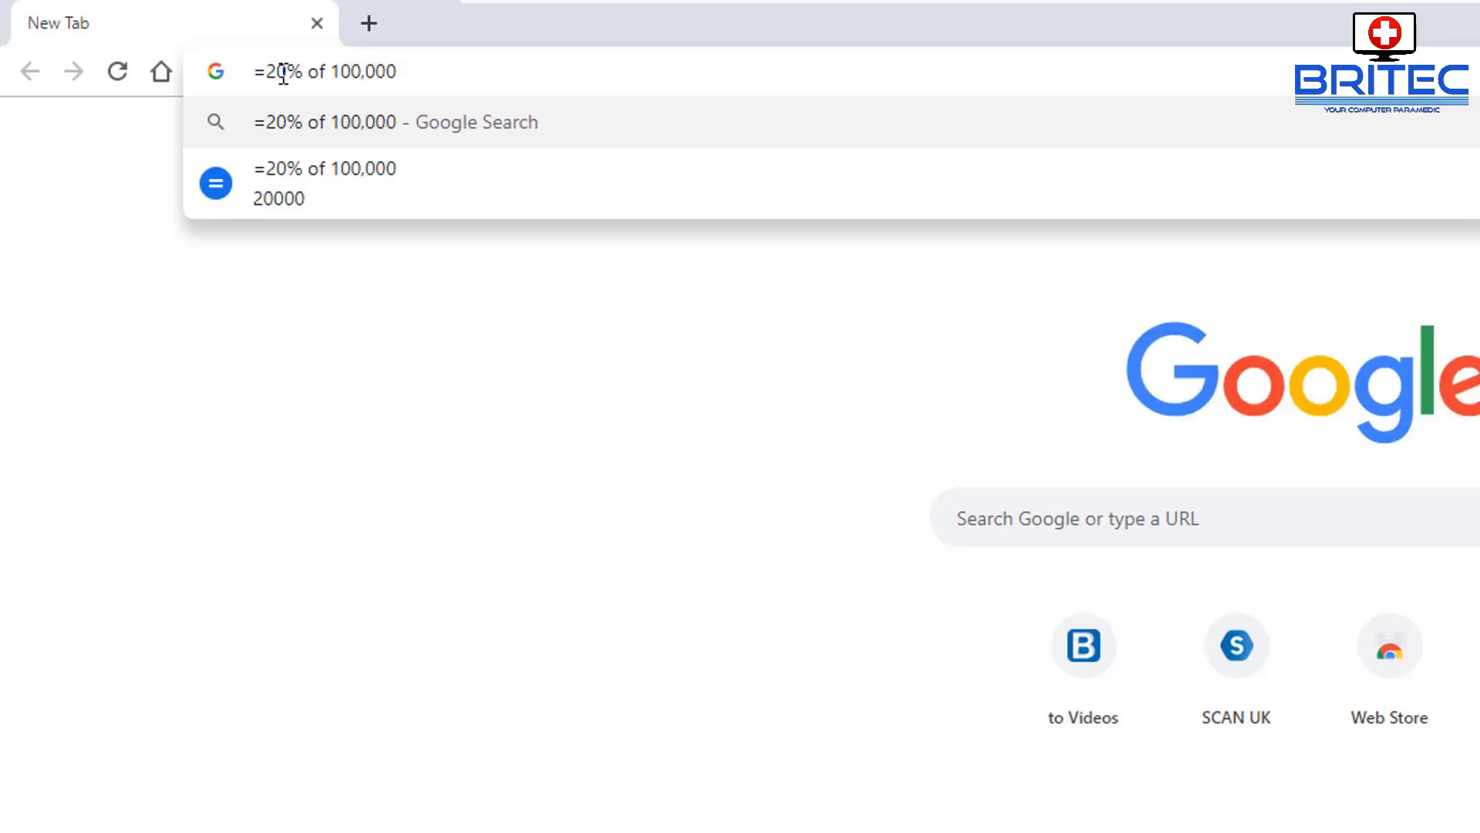
{"action": "type", "text": " is"}
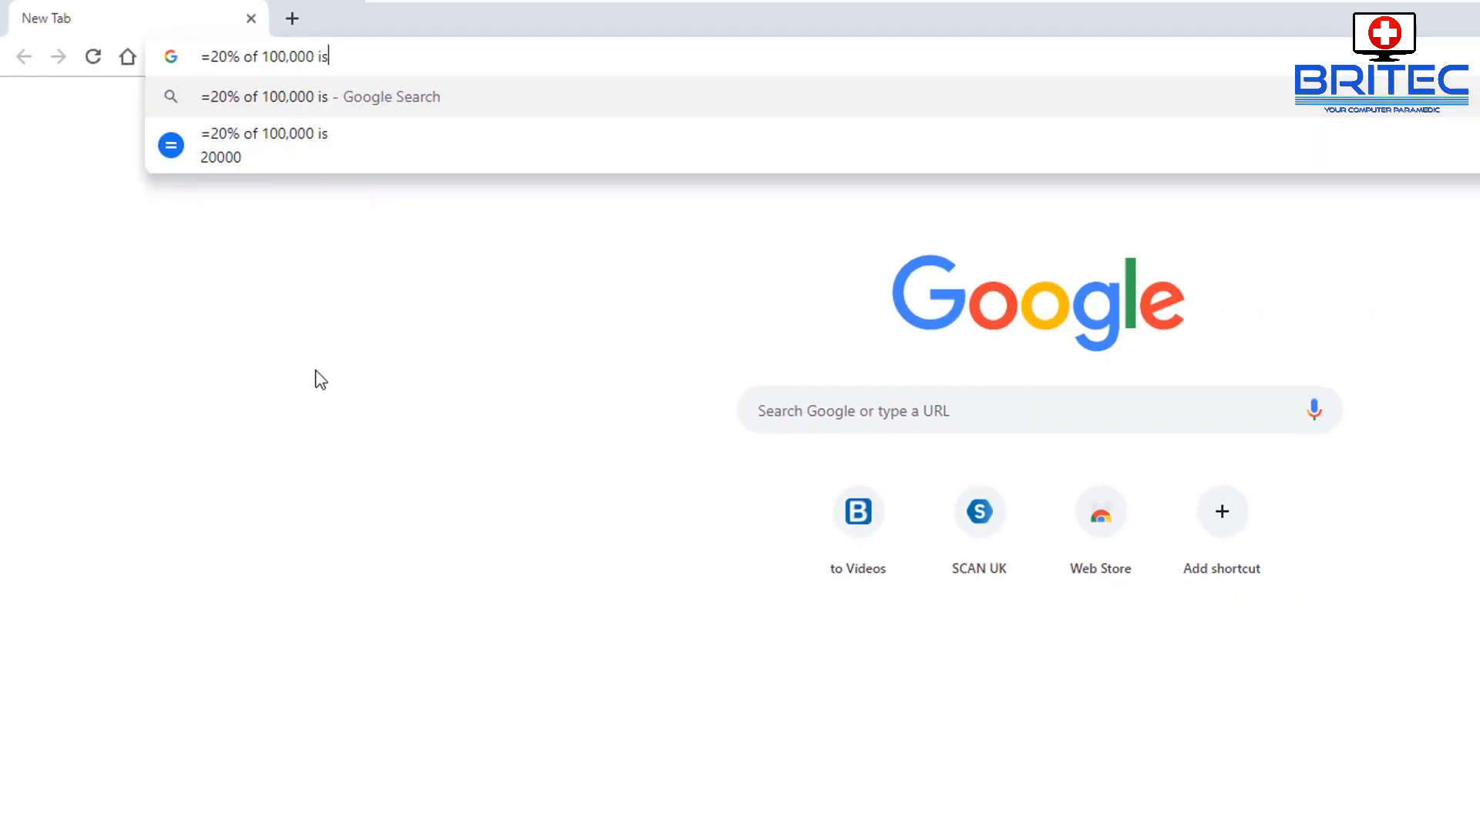
{"action": "key", "text": "Return"}
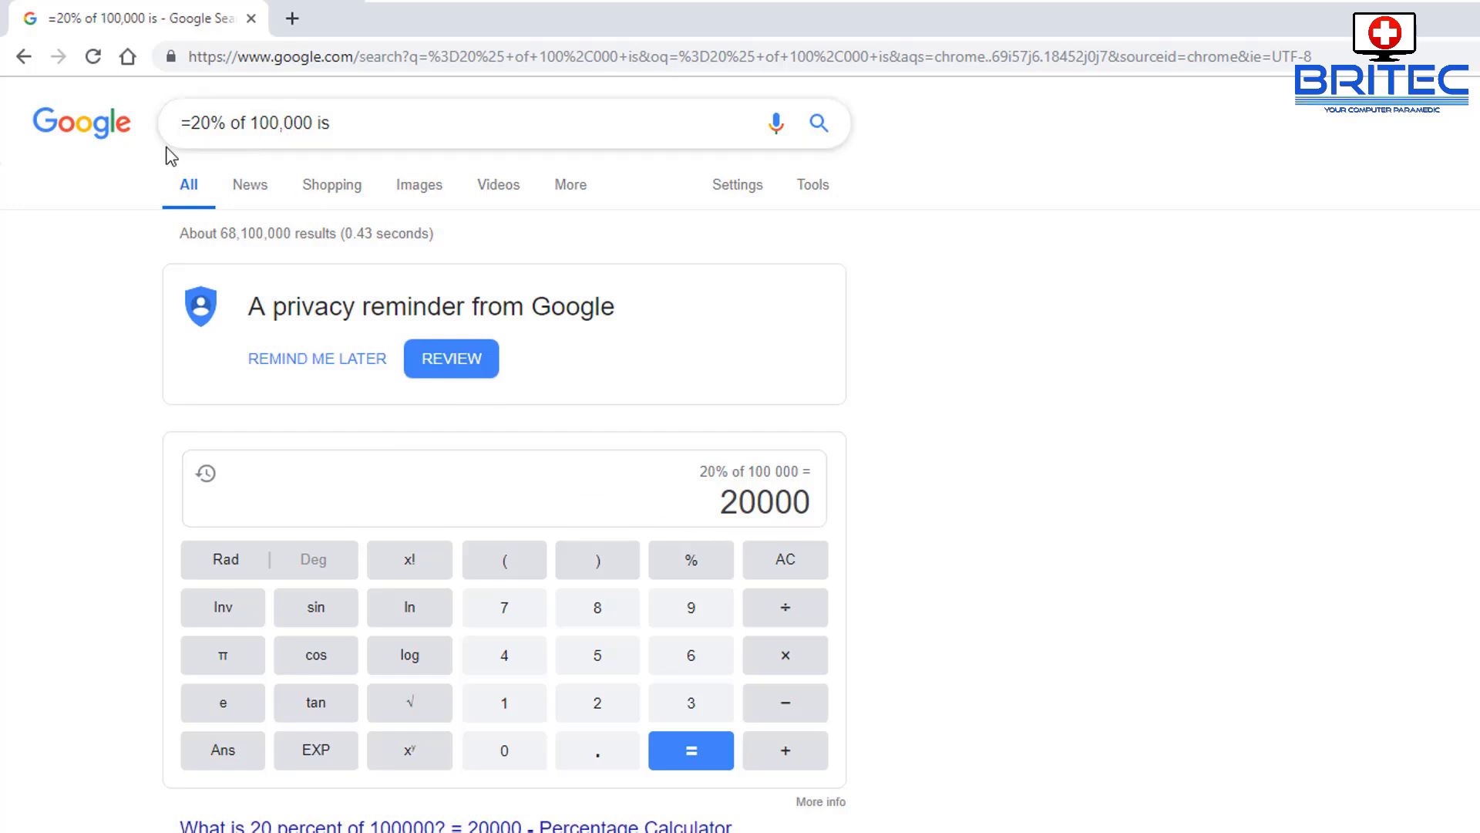
- Edit the search to 50% of 60,000 and rerun the calculation
{"action": "left_click_drag", "start_coordinate": [199, 124], "coordinate": [192, 124]}
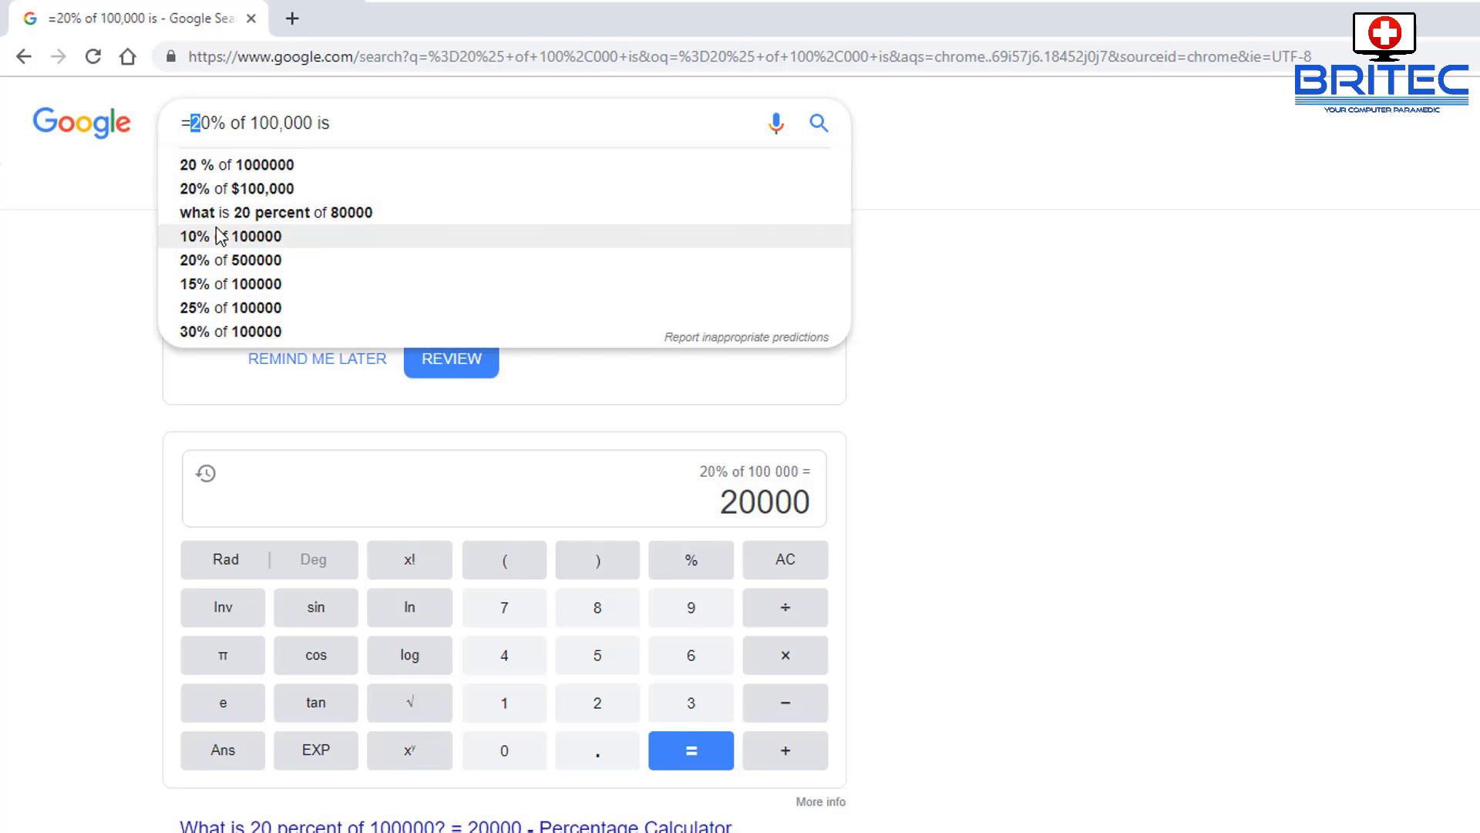
{"action": "type", "text": "5"}
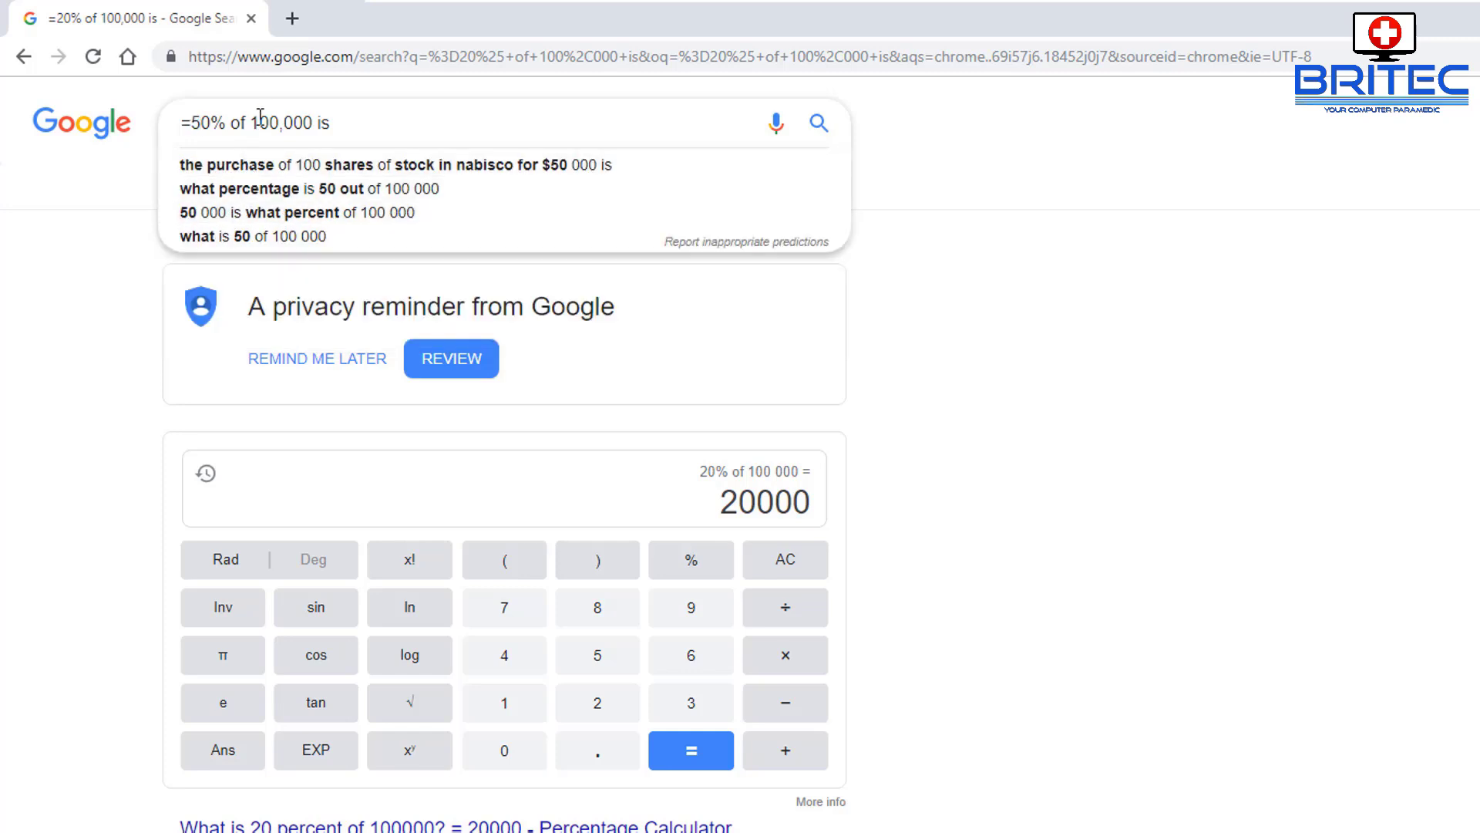
{"action": "left_click_drag", "start_coordinate": [279, 123], "coordinate": [250, 123]}
{"action": "type", "text": "60"}
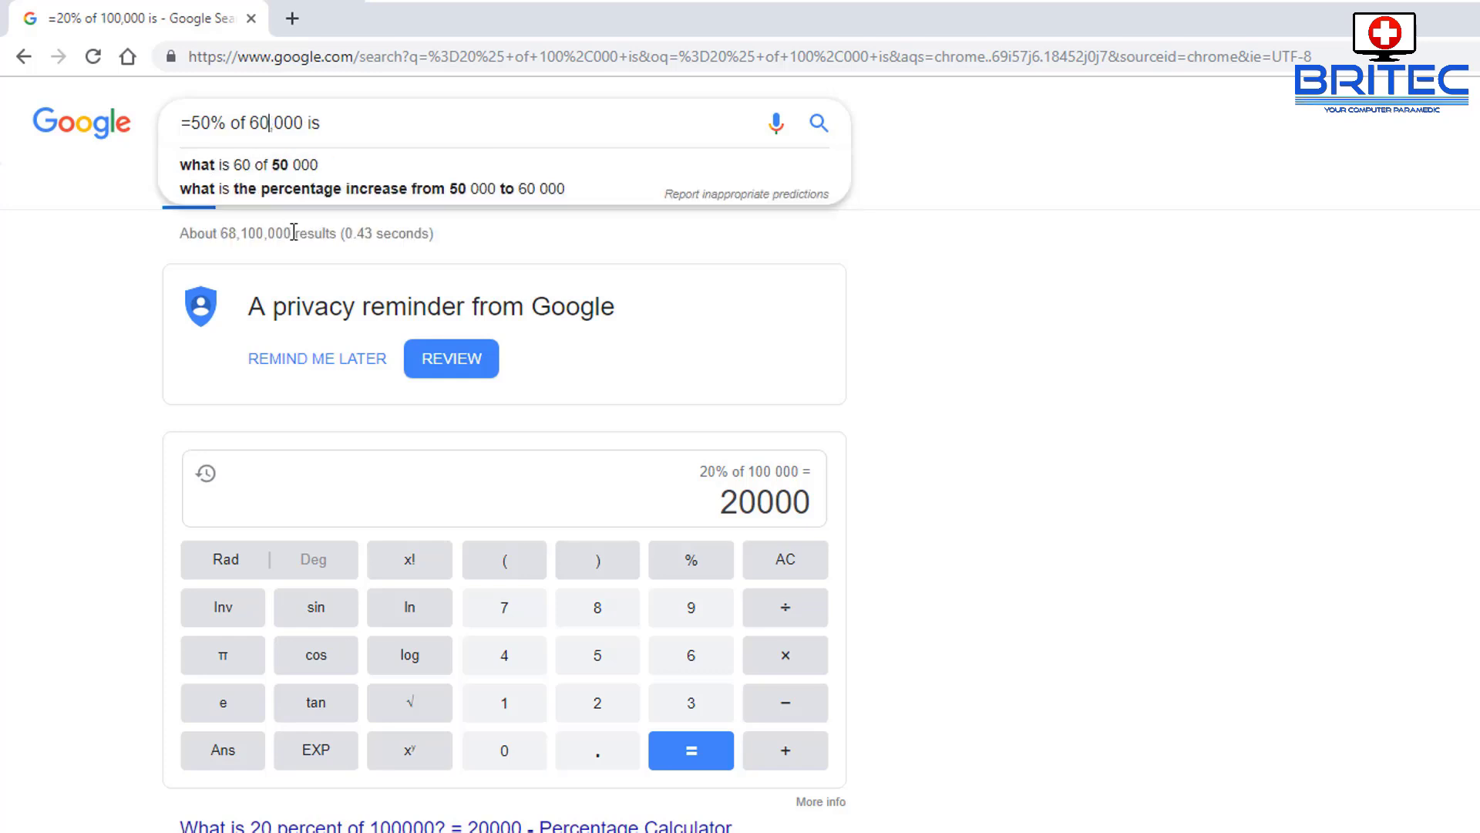
{"action": "left_click", "coordinate": [818, 126]}
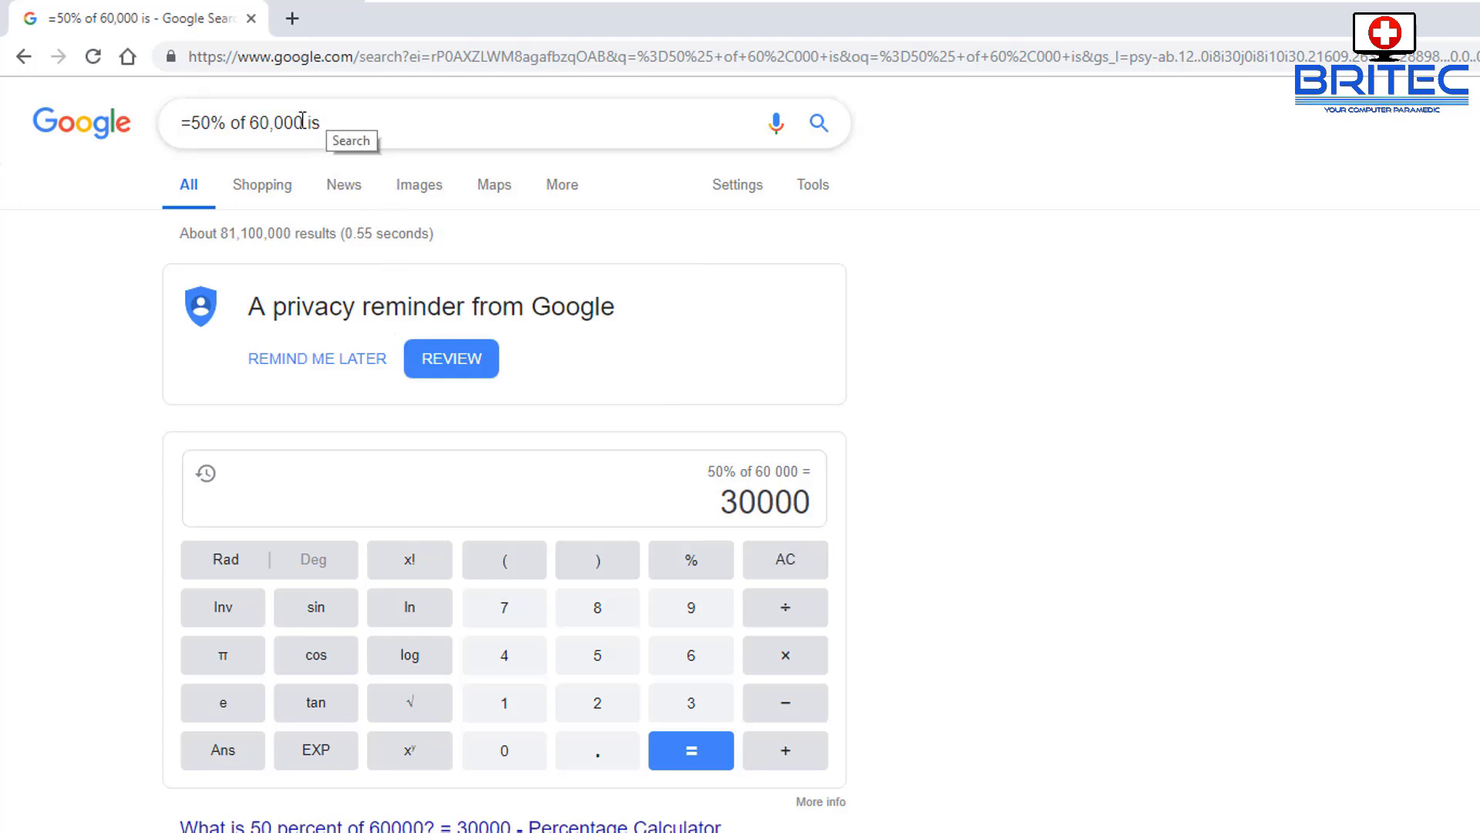
- Replace the query with =10+40-100+500 and run it to get 450
{"action": "left_click_drag", "start_coordinate": [305, 123], "coordinate": [123, 118]}
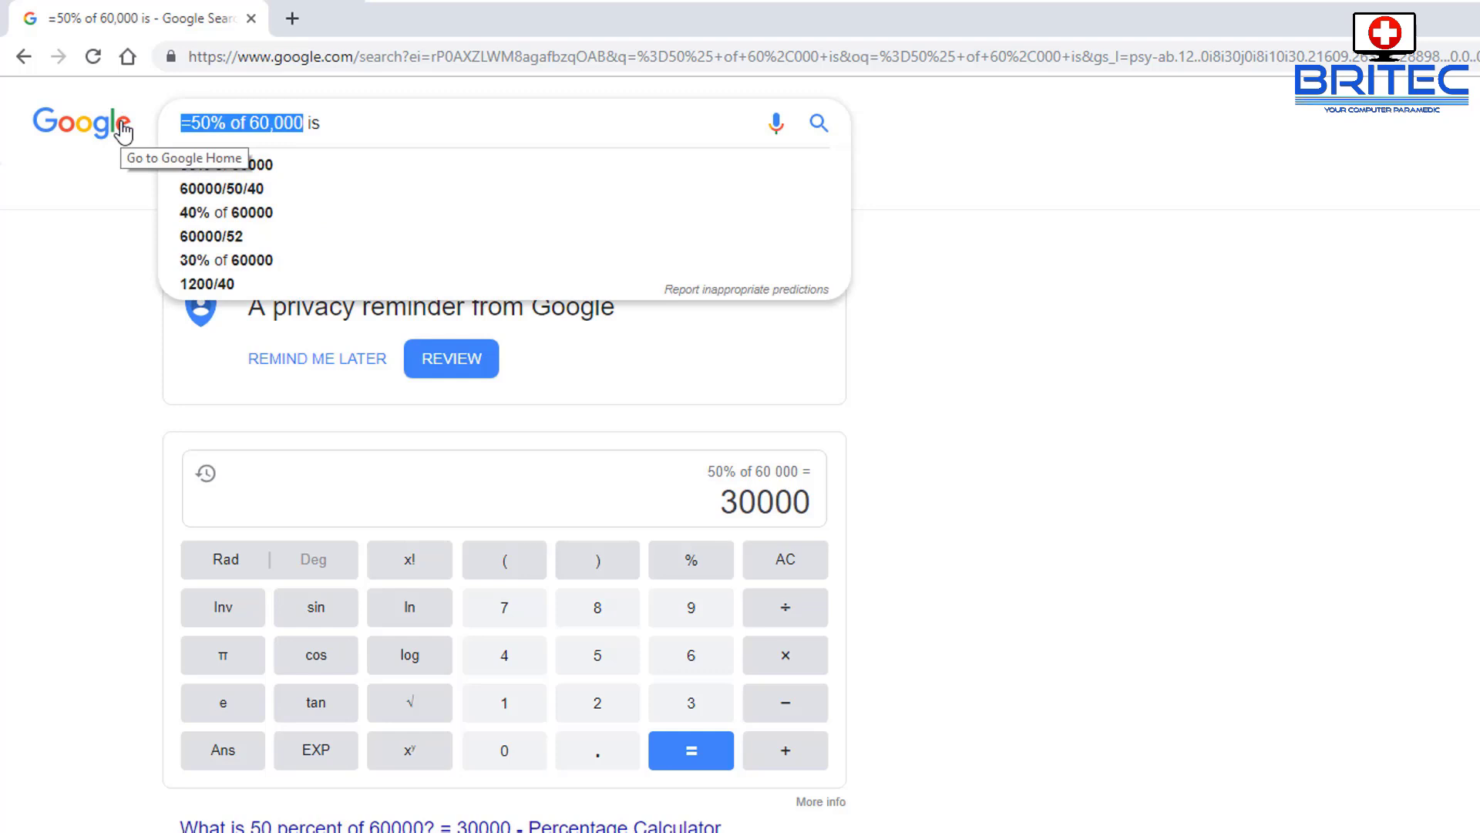
{"action": "type", "text": "="}
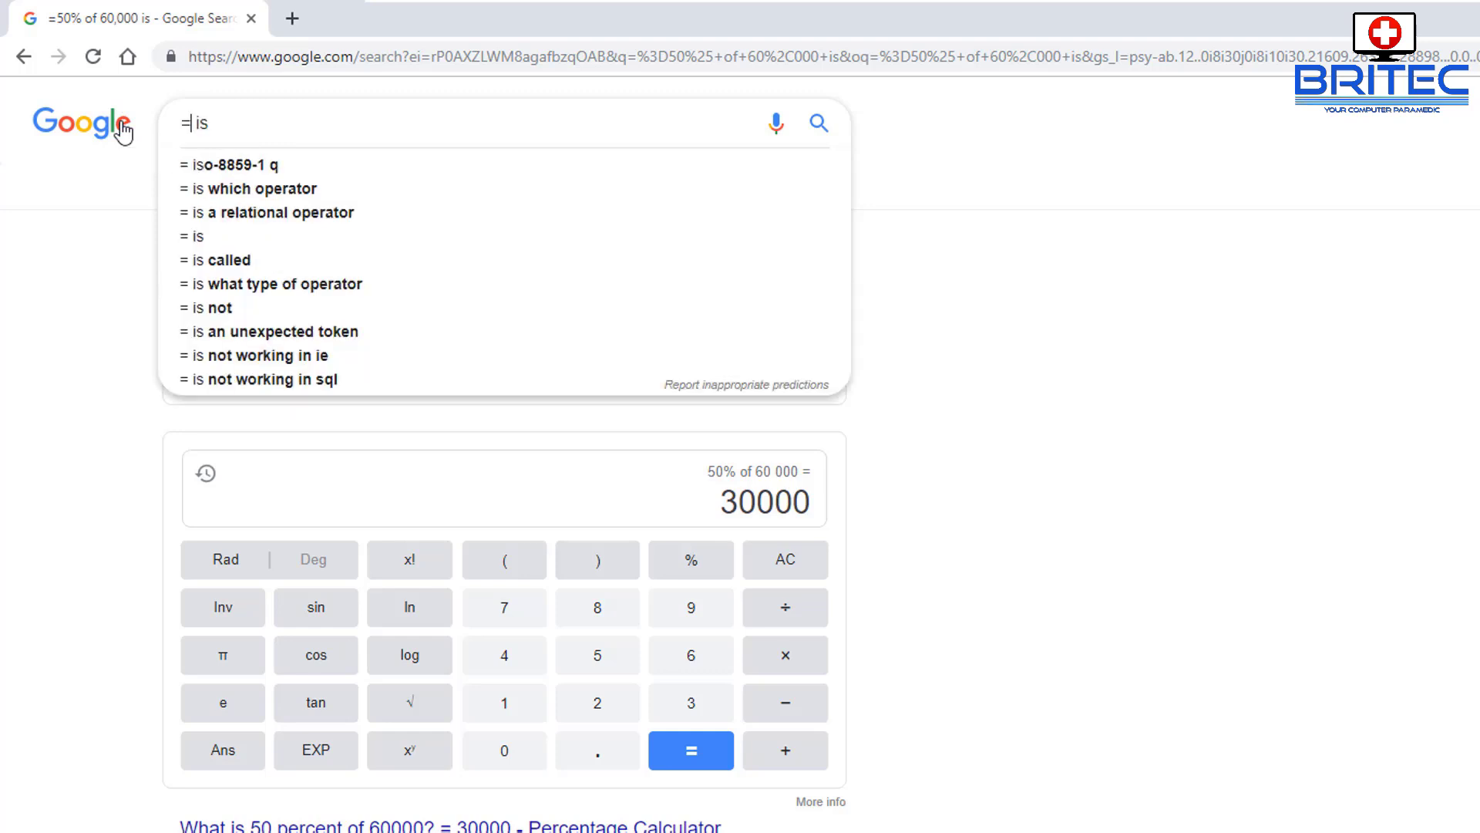
{"action": "type", "text": "10+"}
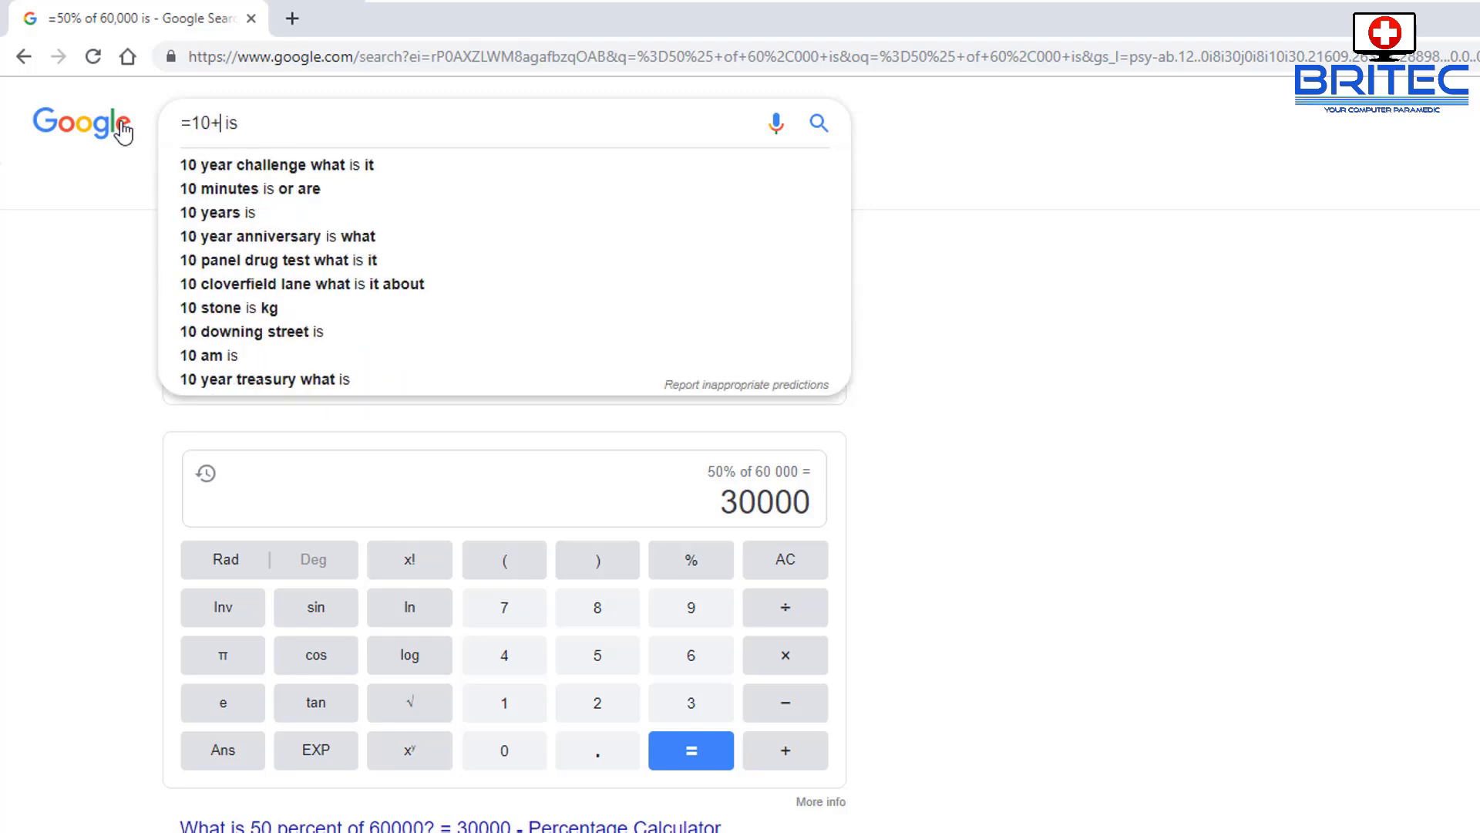
{"action": "type", "text": "40"}
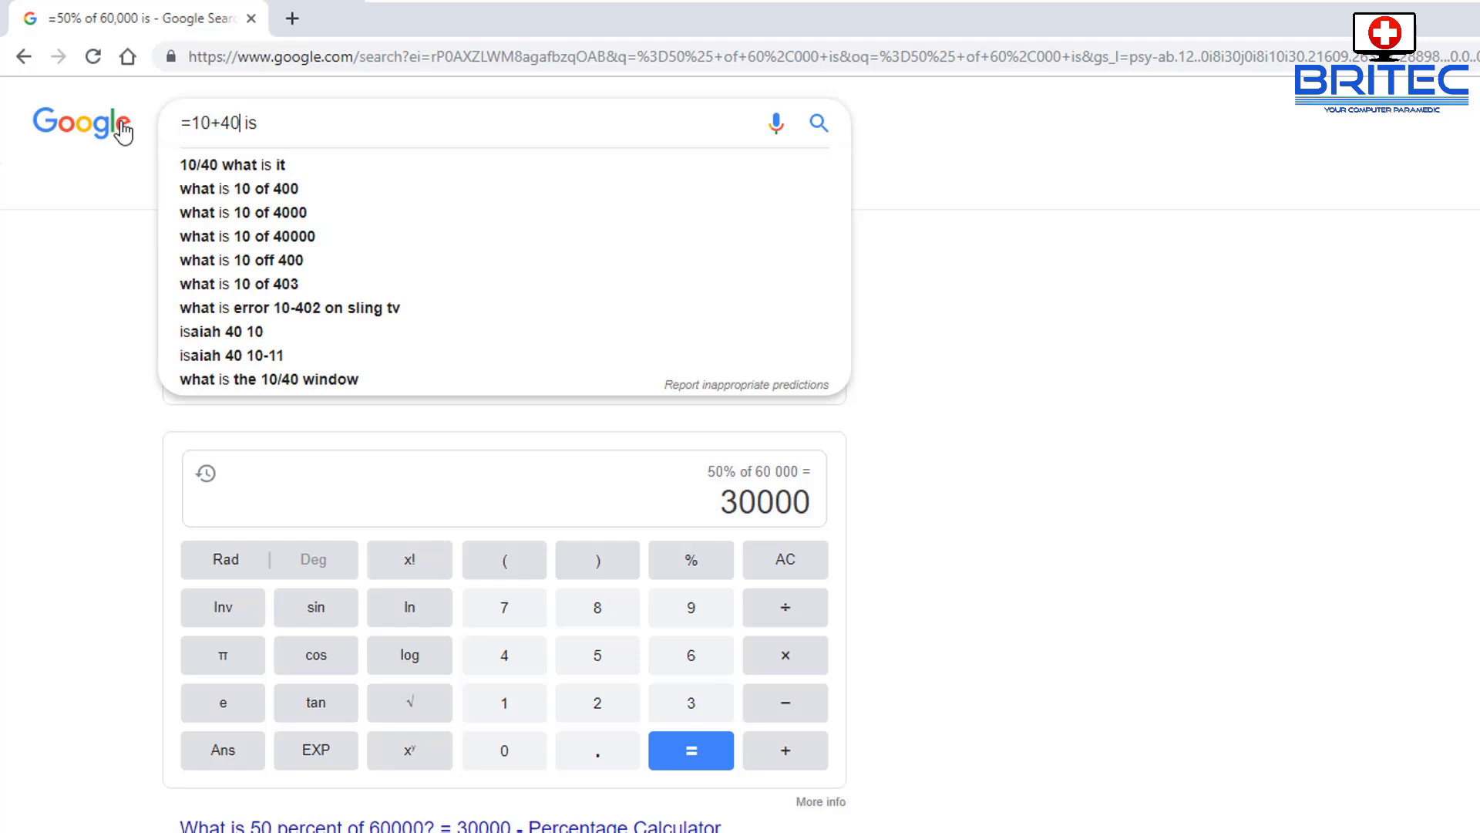
{"action": "type", "text": "-"}
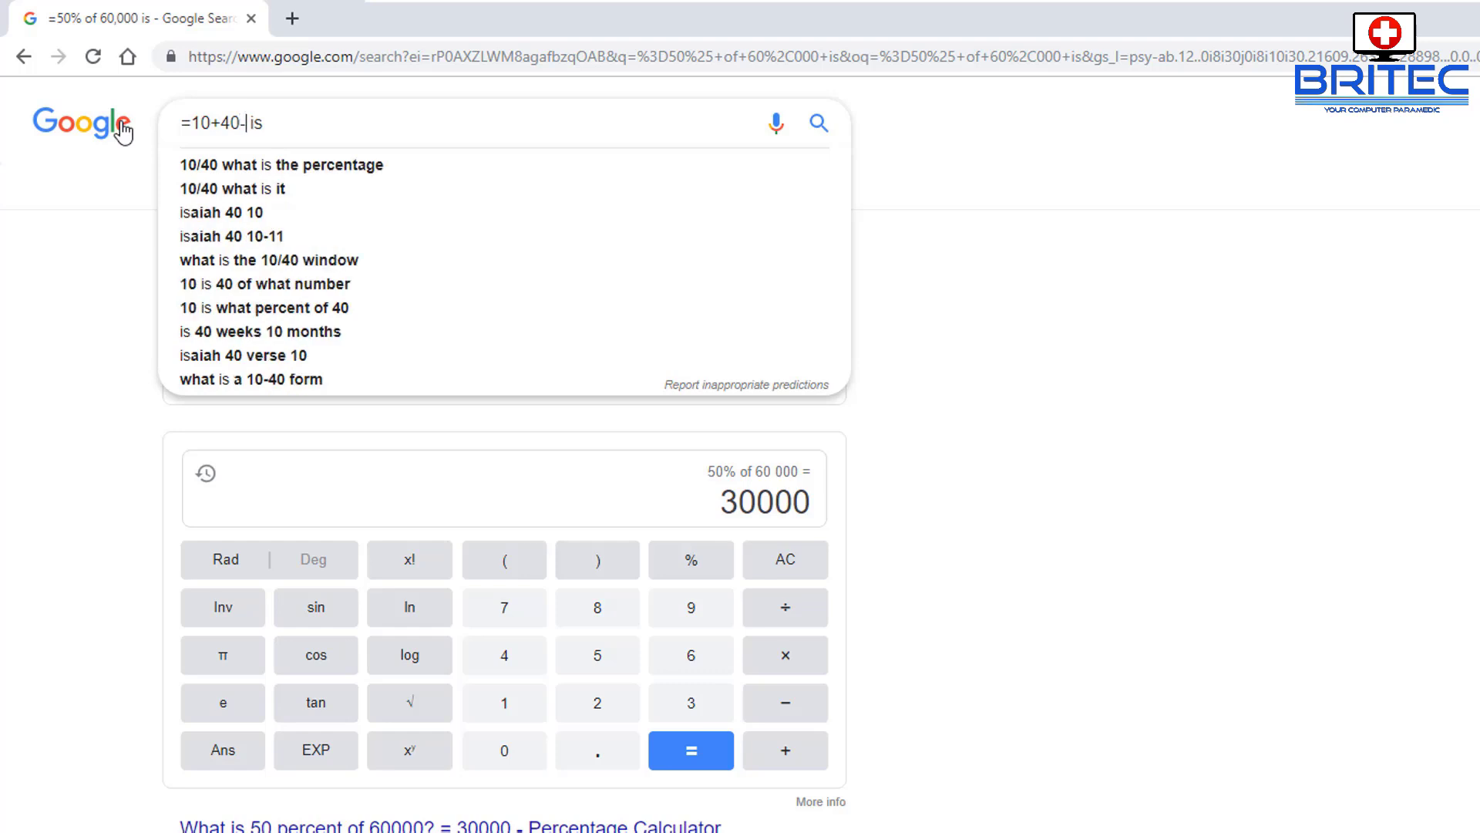
{"action": "type", "text": "100"}
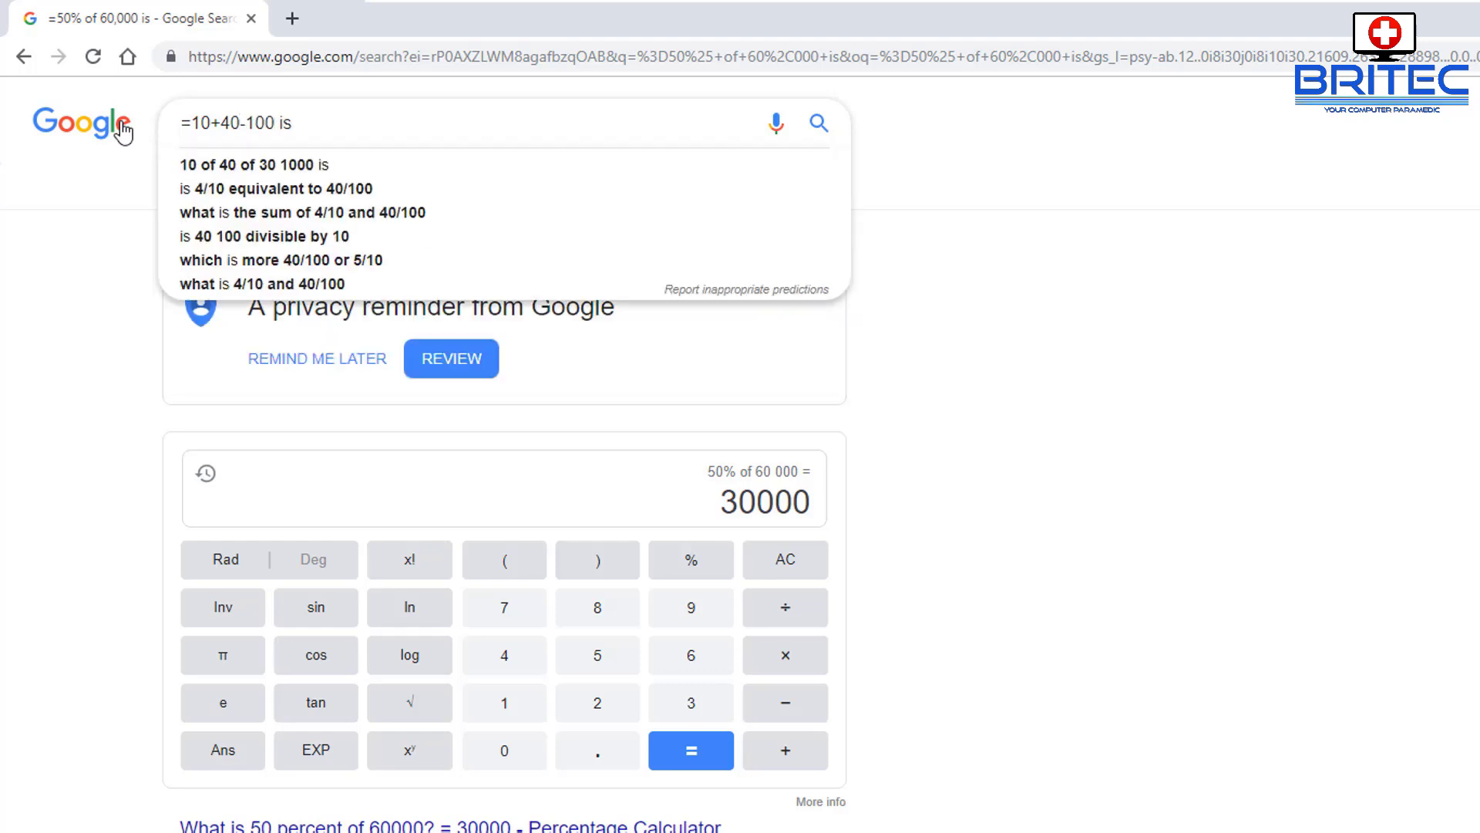
{"action": "type", "text": "+"}
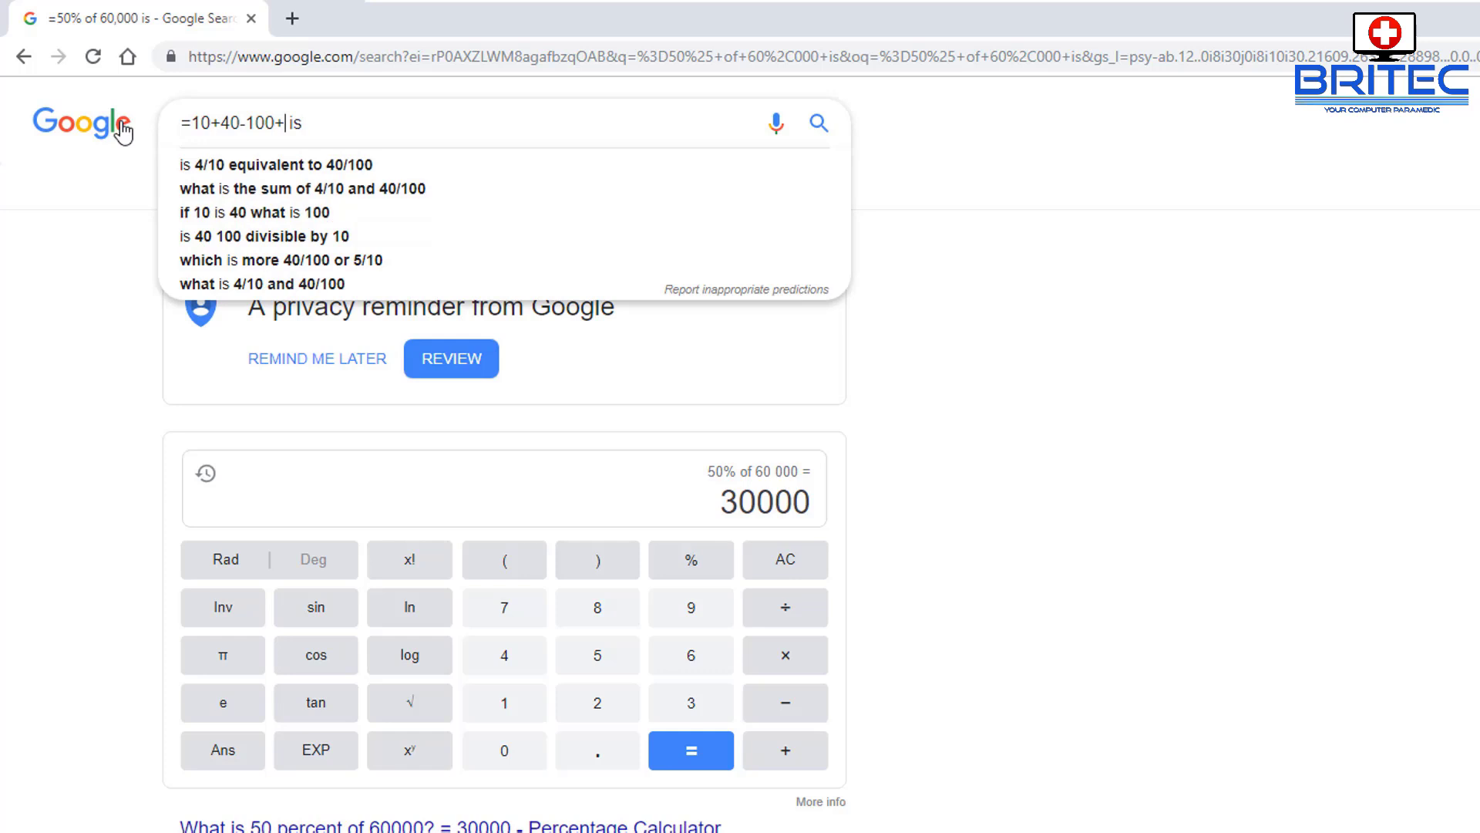
{"action": "type", "text": "500"}
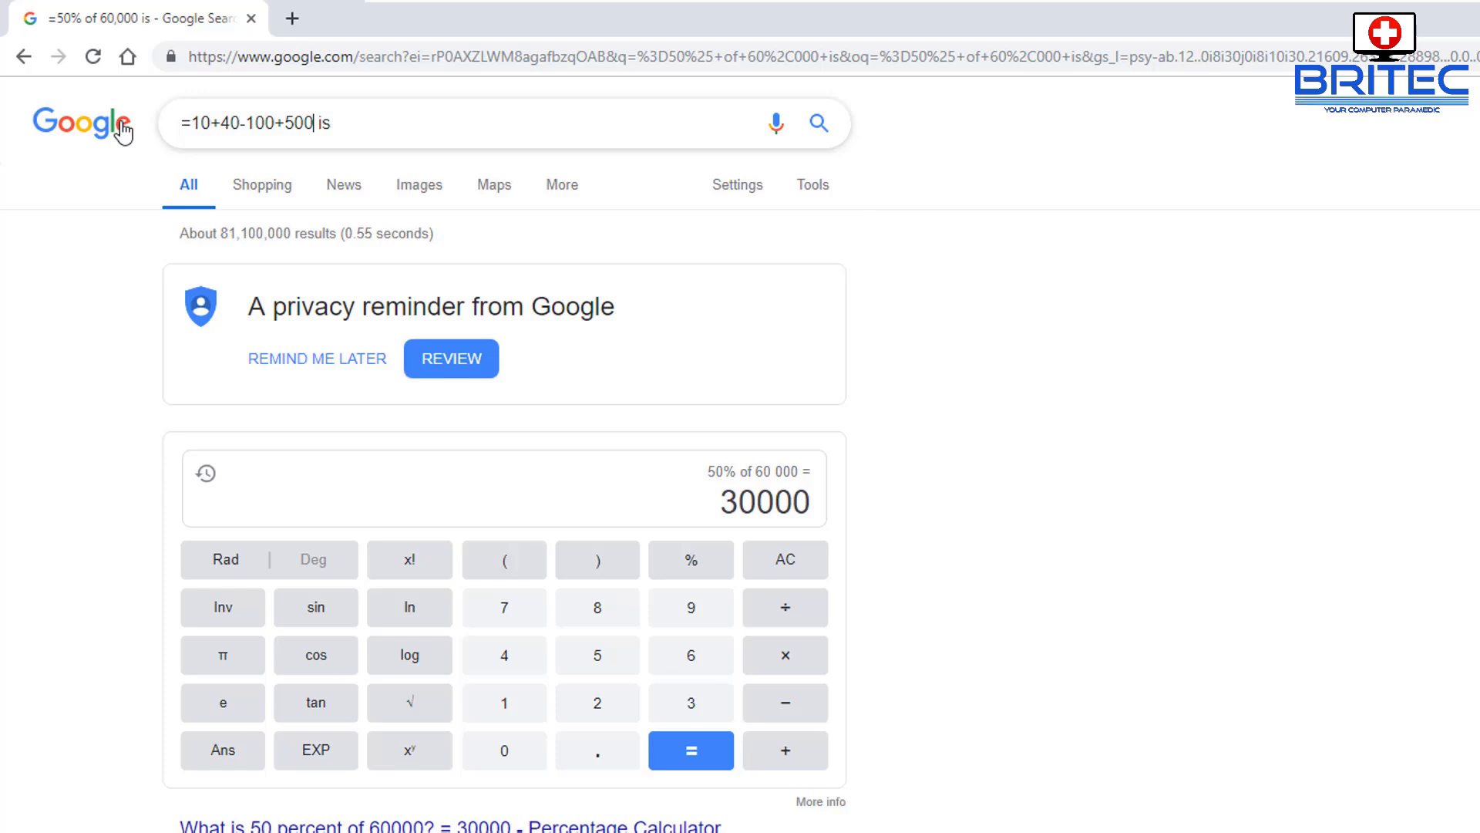
{"action": "key", "text": "Return"}
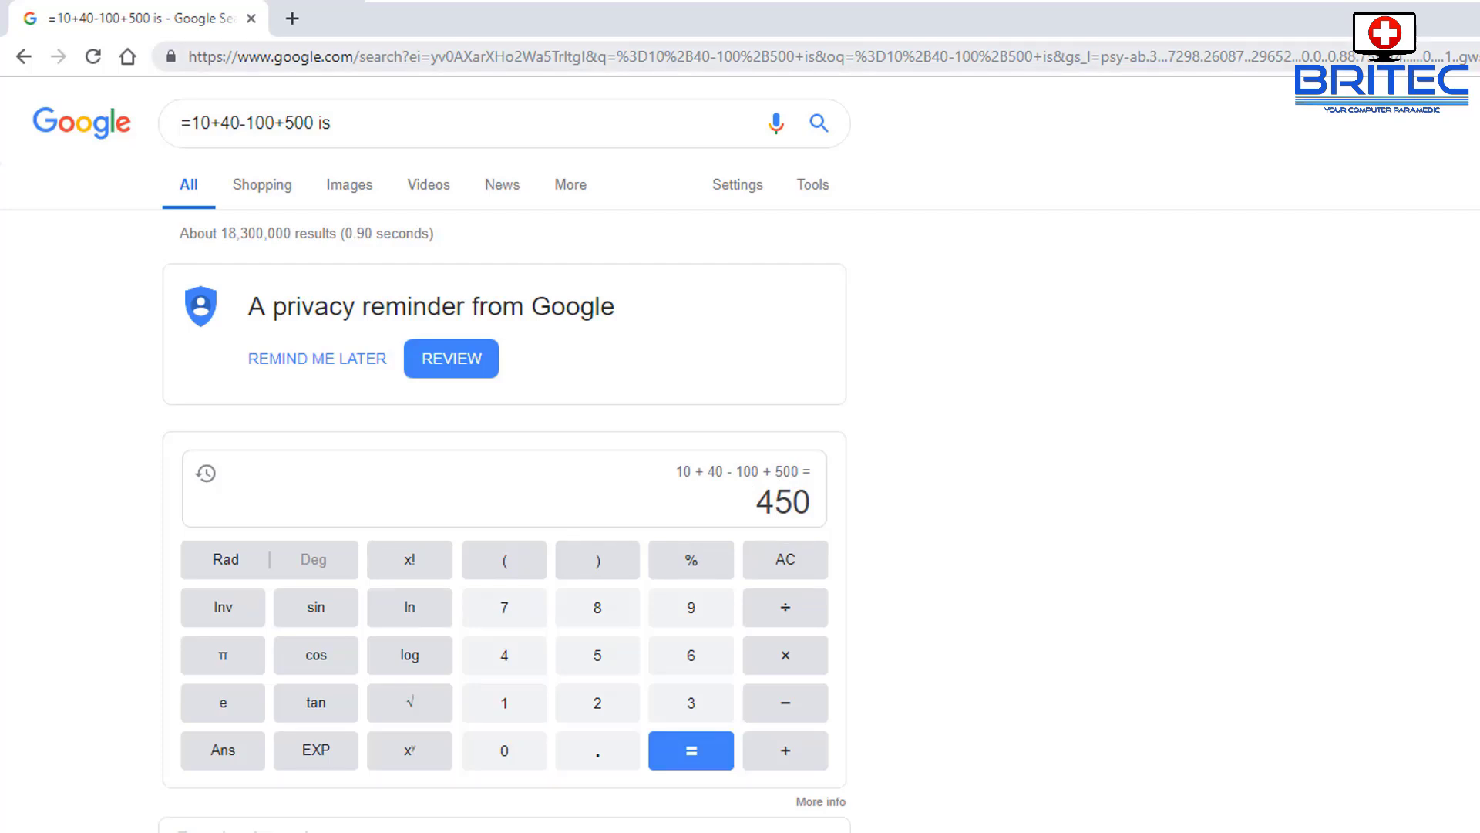
{"action": "scroll", "coordinate": [501, 462], "scroll_direction": "down", "scroll_amount": 1}
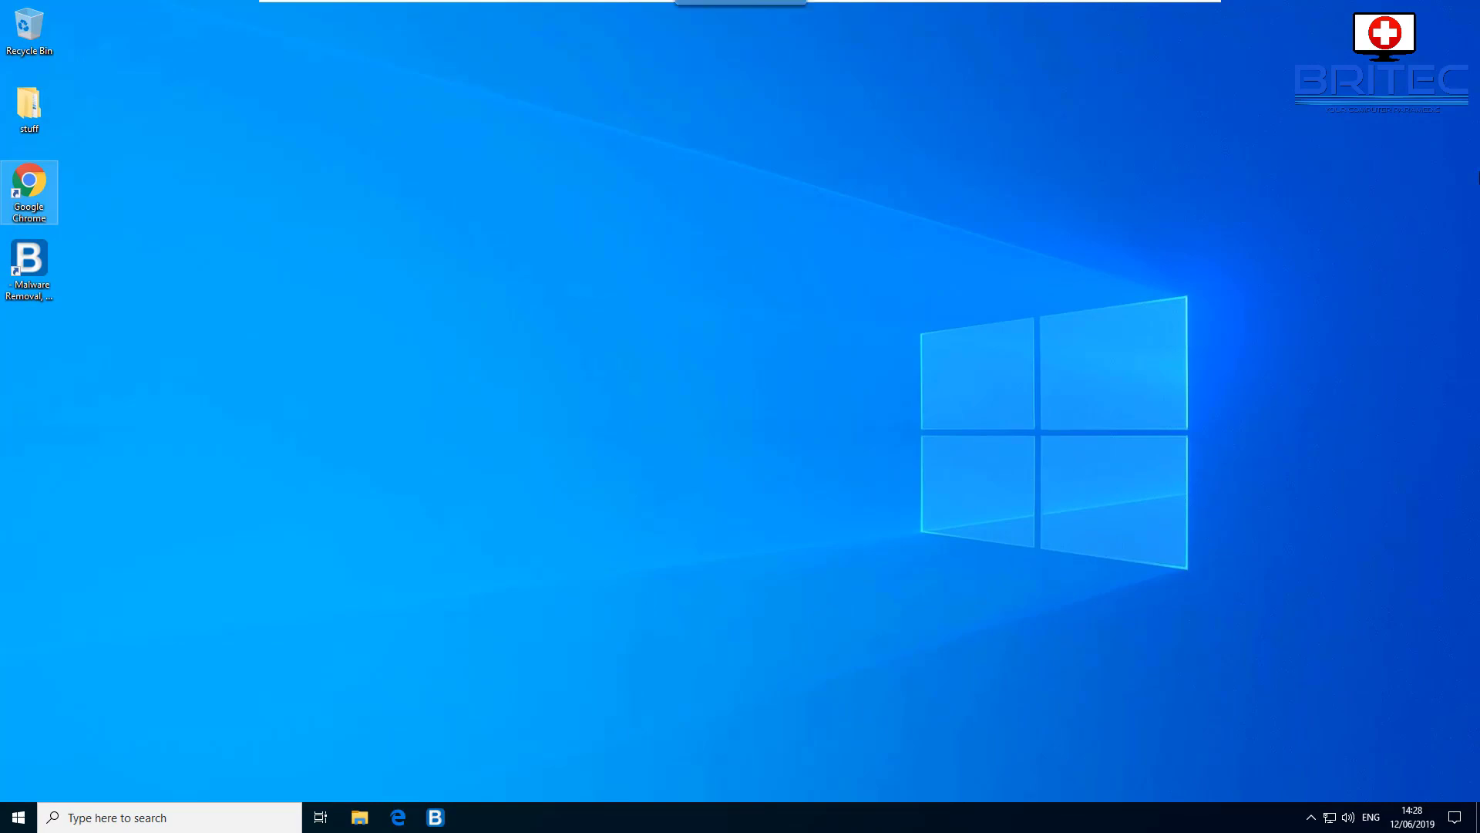
{"action": "double_click", "coordinate": [31, 185]}
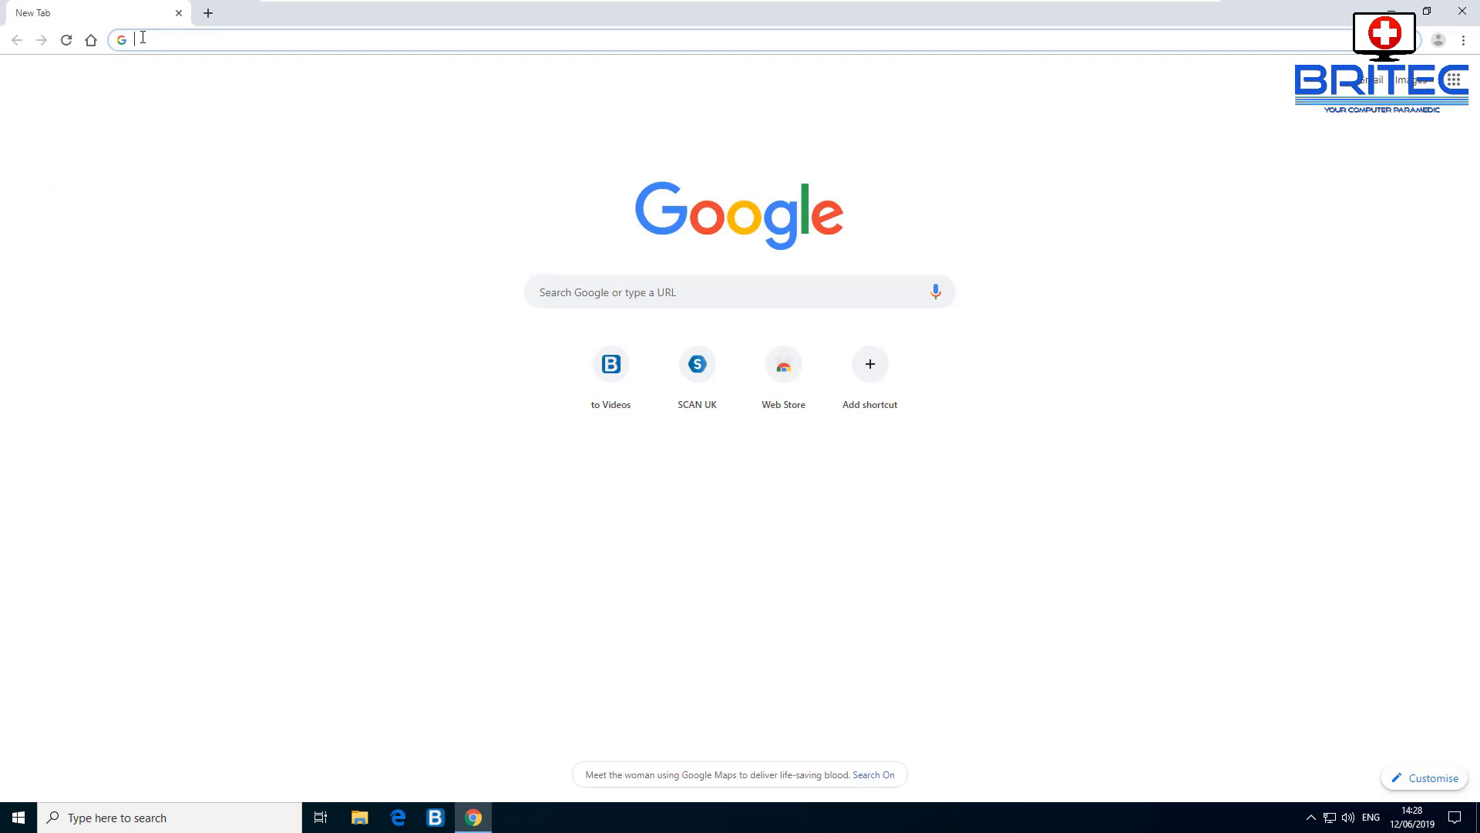
{"action": "left_click", "coordinate": [143, 37]}
{"action": "type", "text": "cac"}
{"action": "type", "text": "he"}
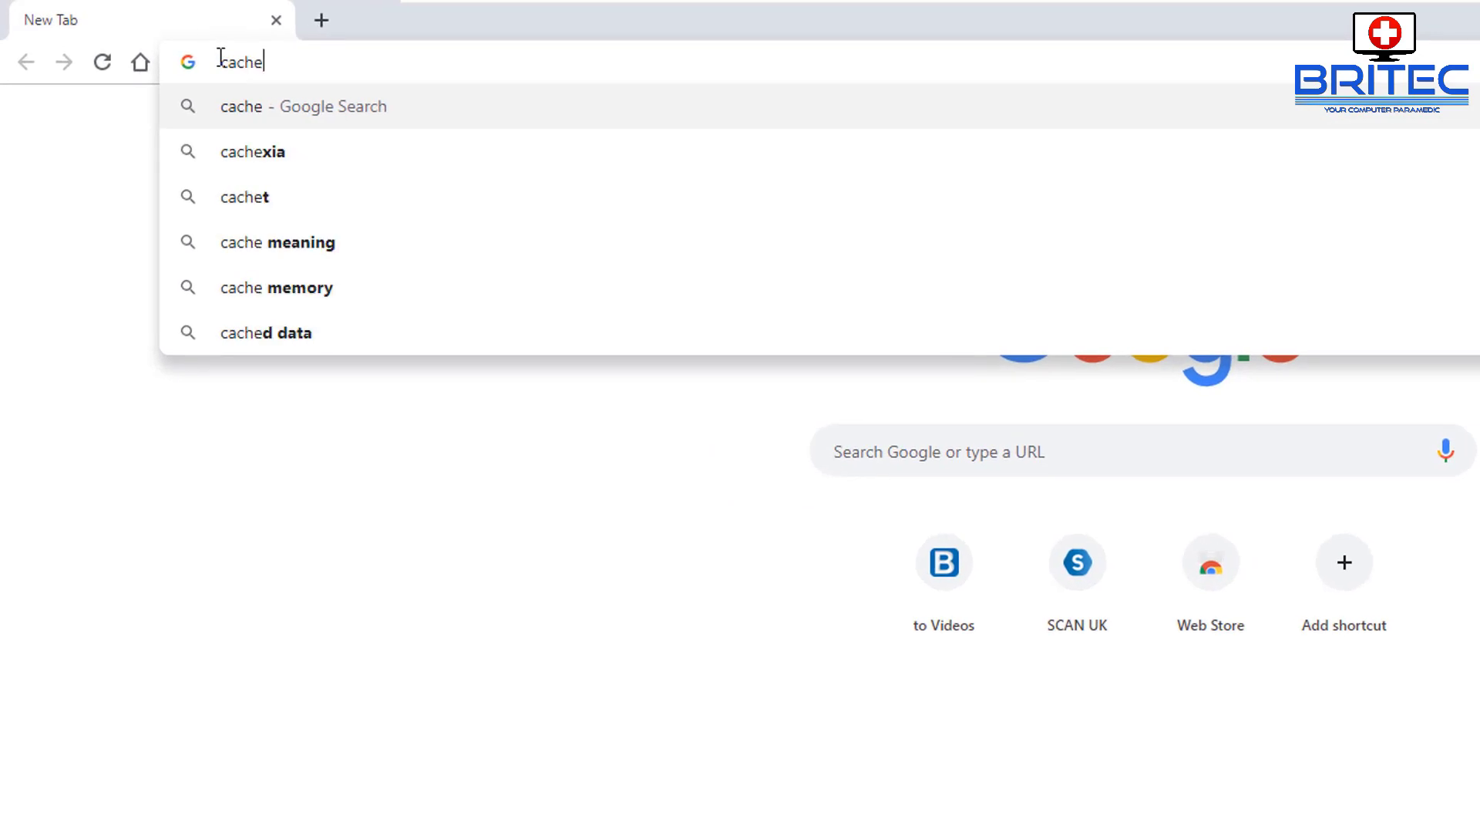
{"action": "type", "text": ":"}
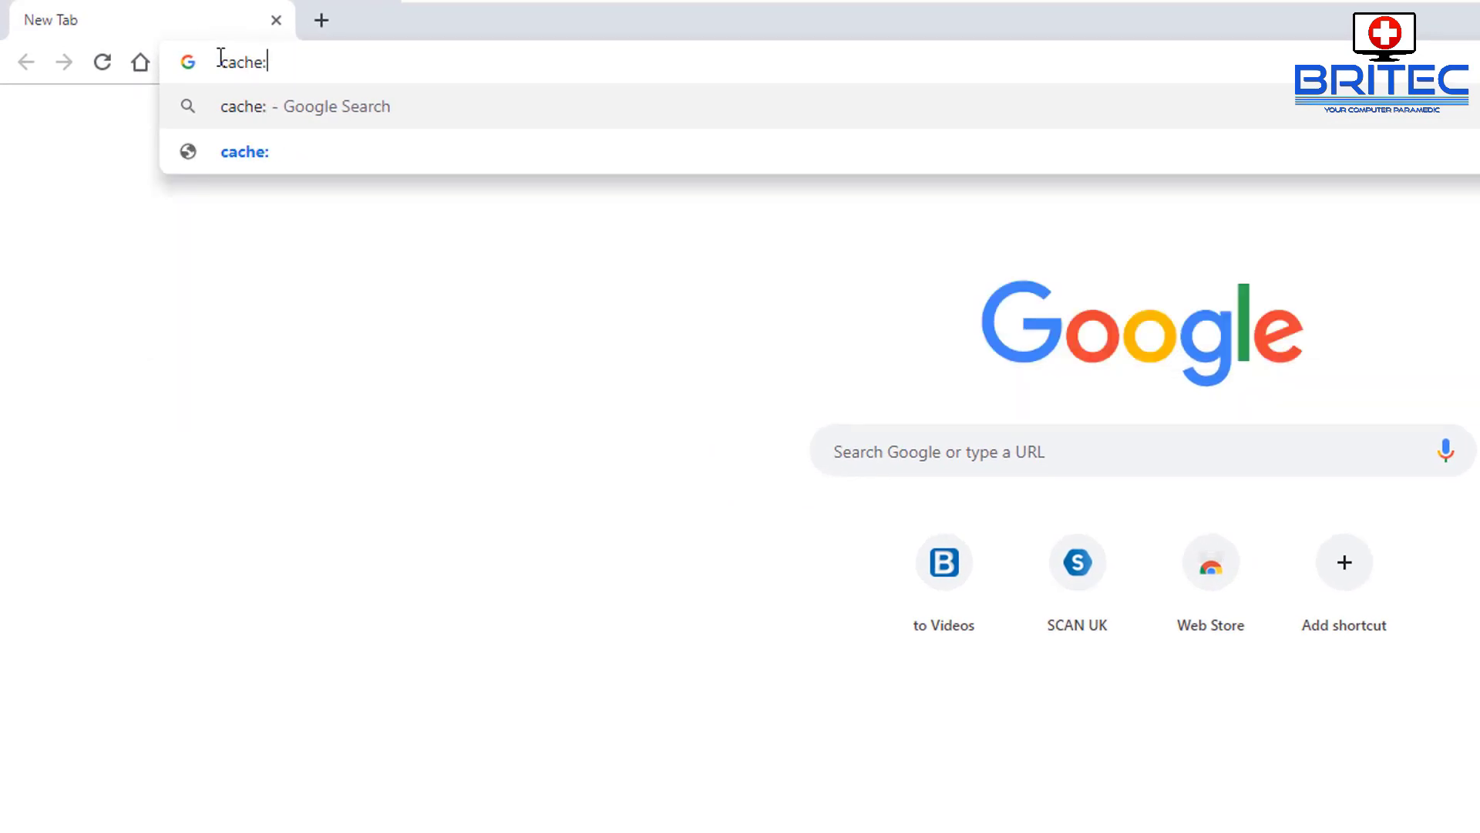
{"action": "type", "text": "www"}
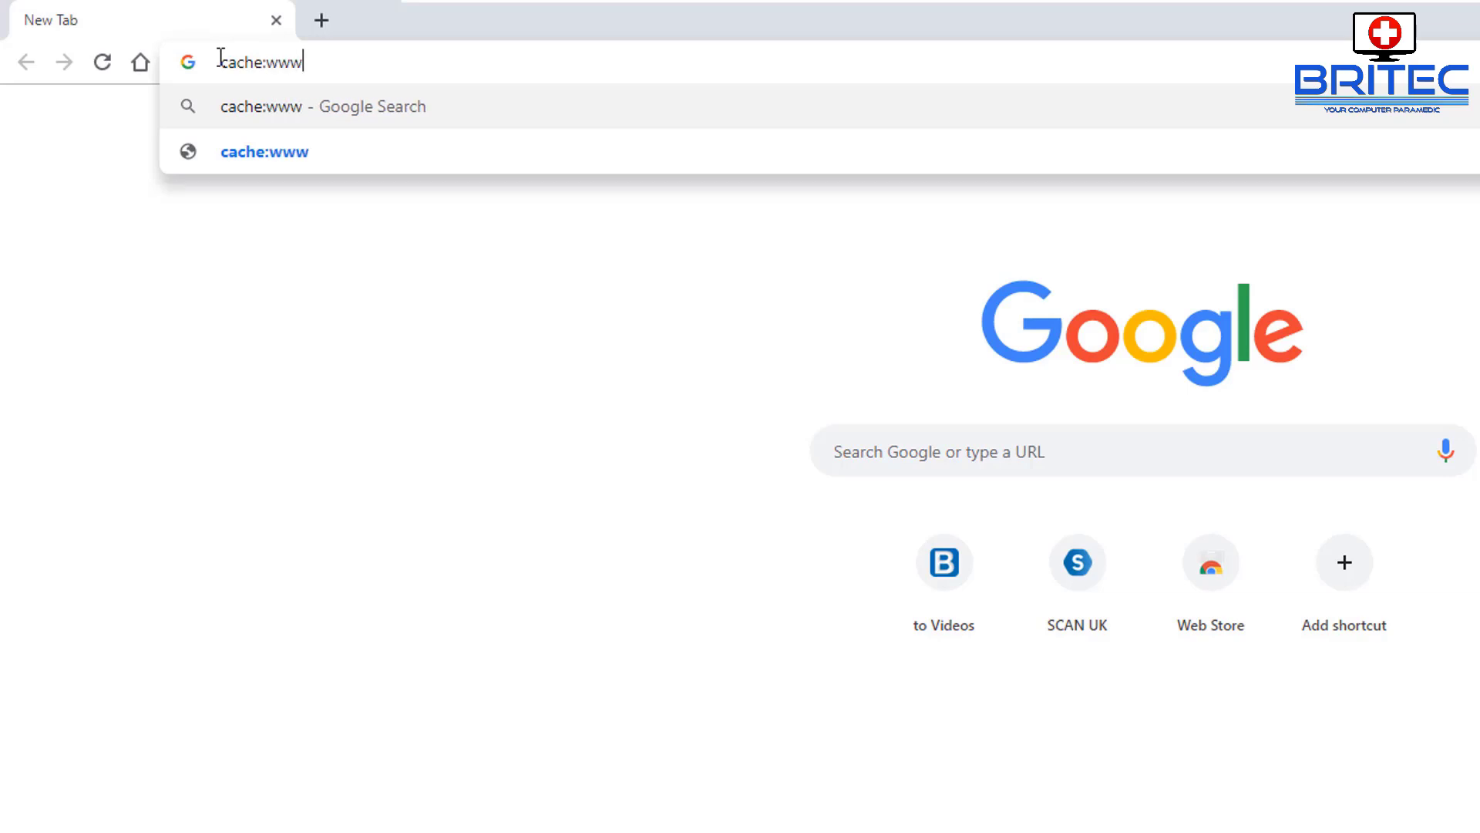
{"action": "type", "text": ".brite"}
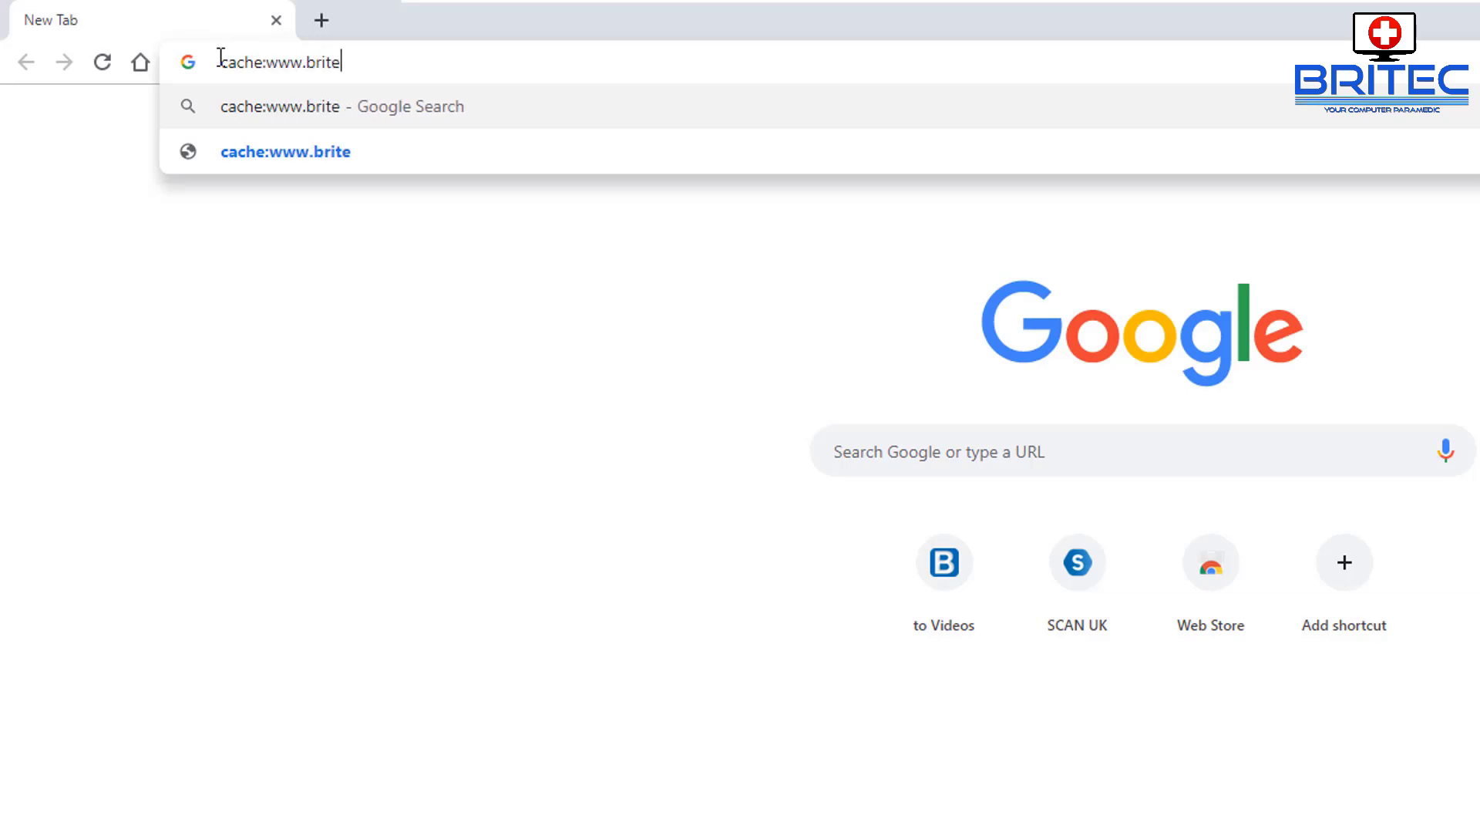
{"action": "type", "text": "ccomputers"}
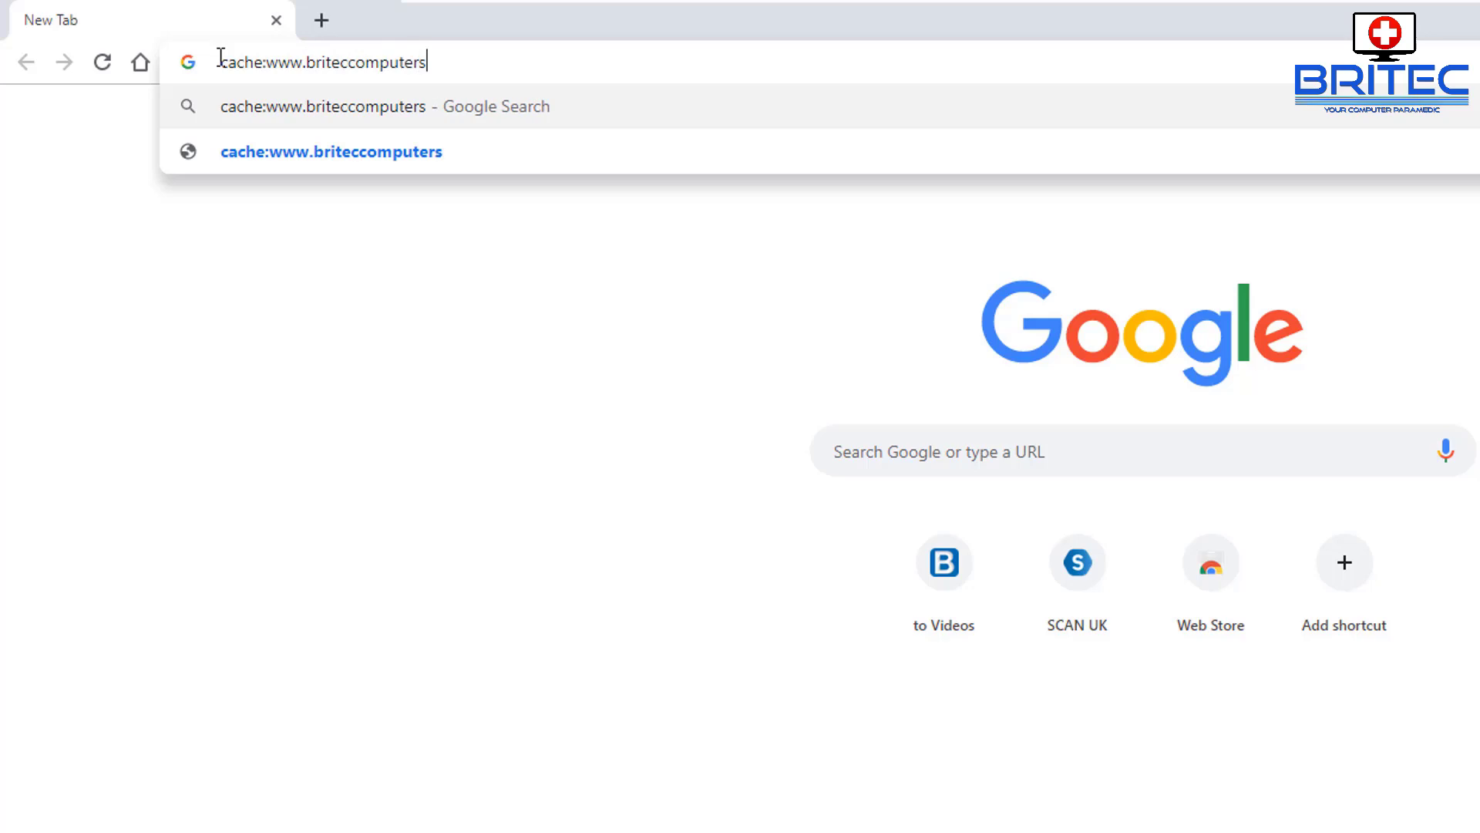
{"action": "type", "text": ".co.uk"}
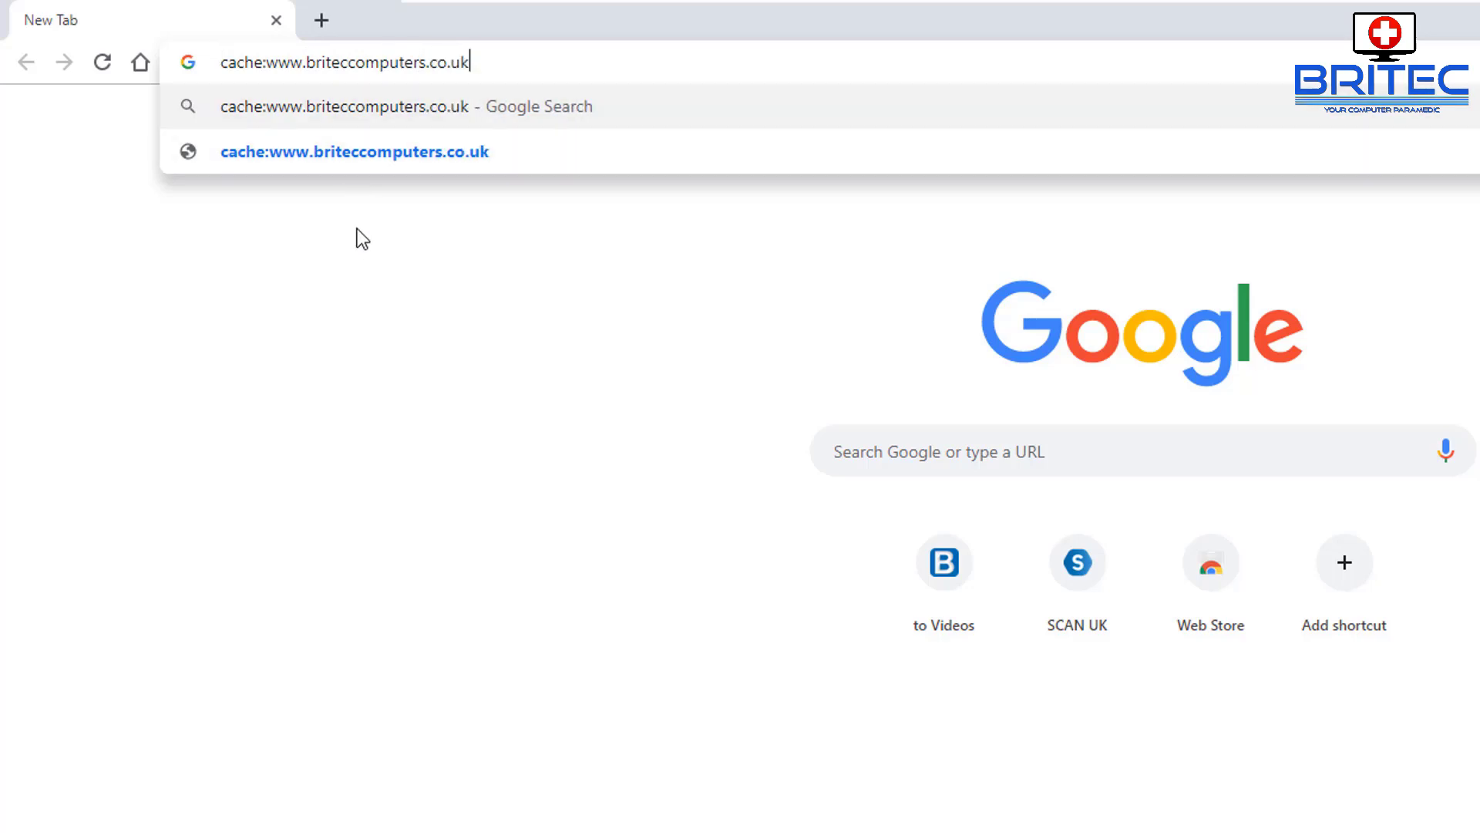
{"action": "key", "text": "Return"}
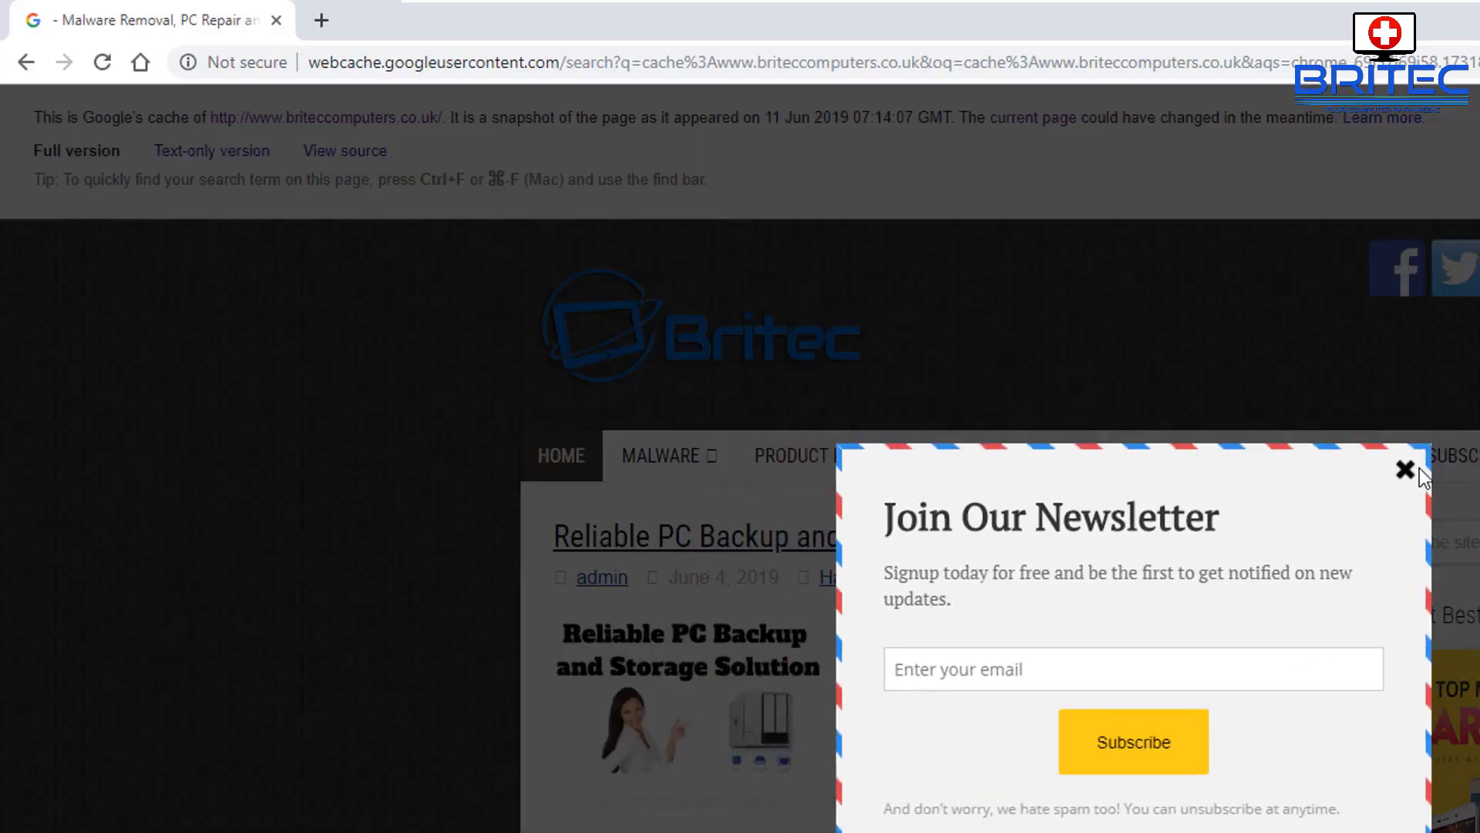
{"action": "left_click", "coordinate": [1399, 472]}
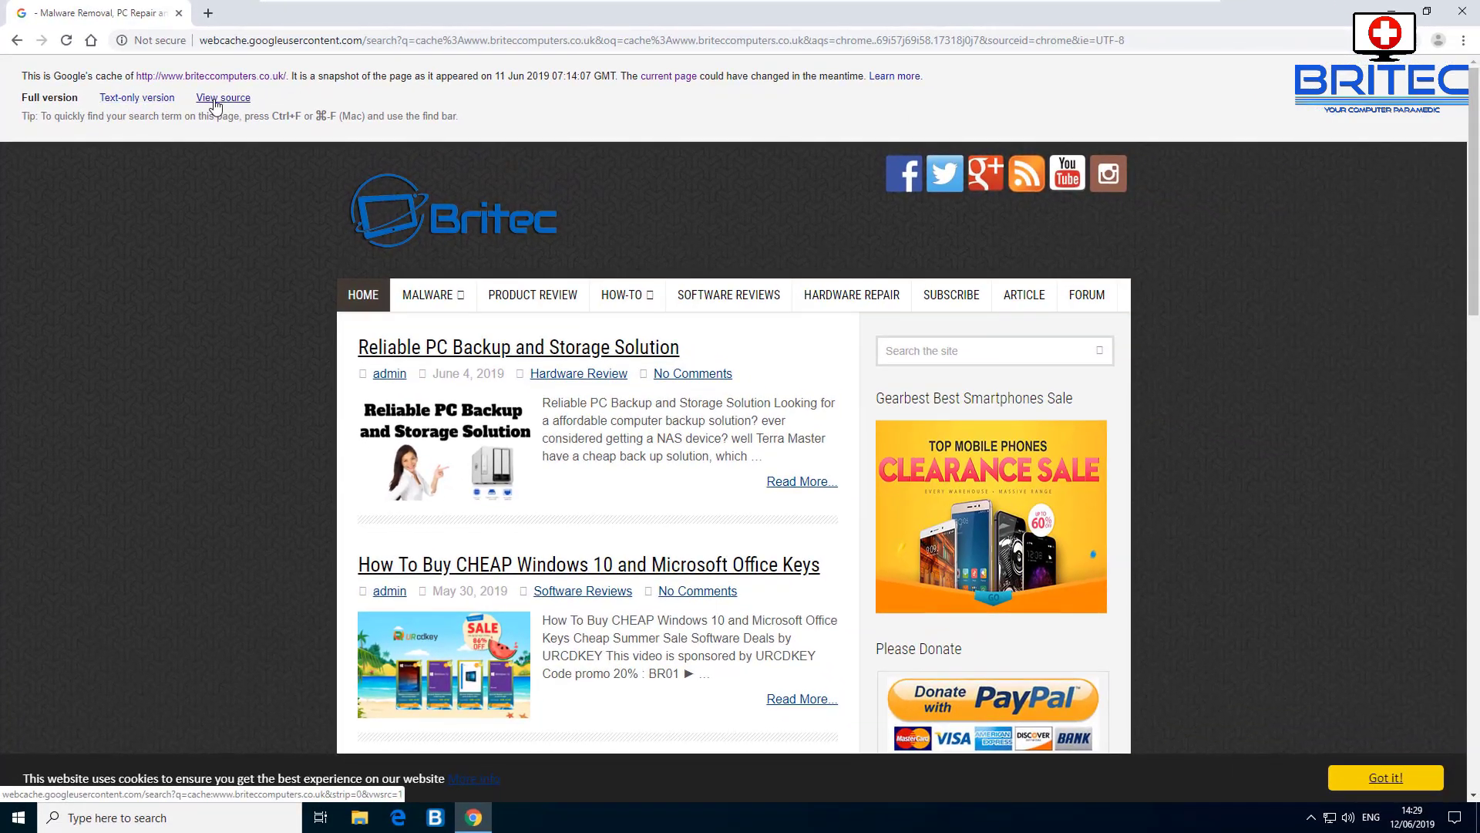
- Switch the cached page to its text-only version
{"action": "left_click", "coordinate": [121, 105]}
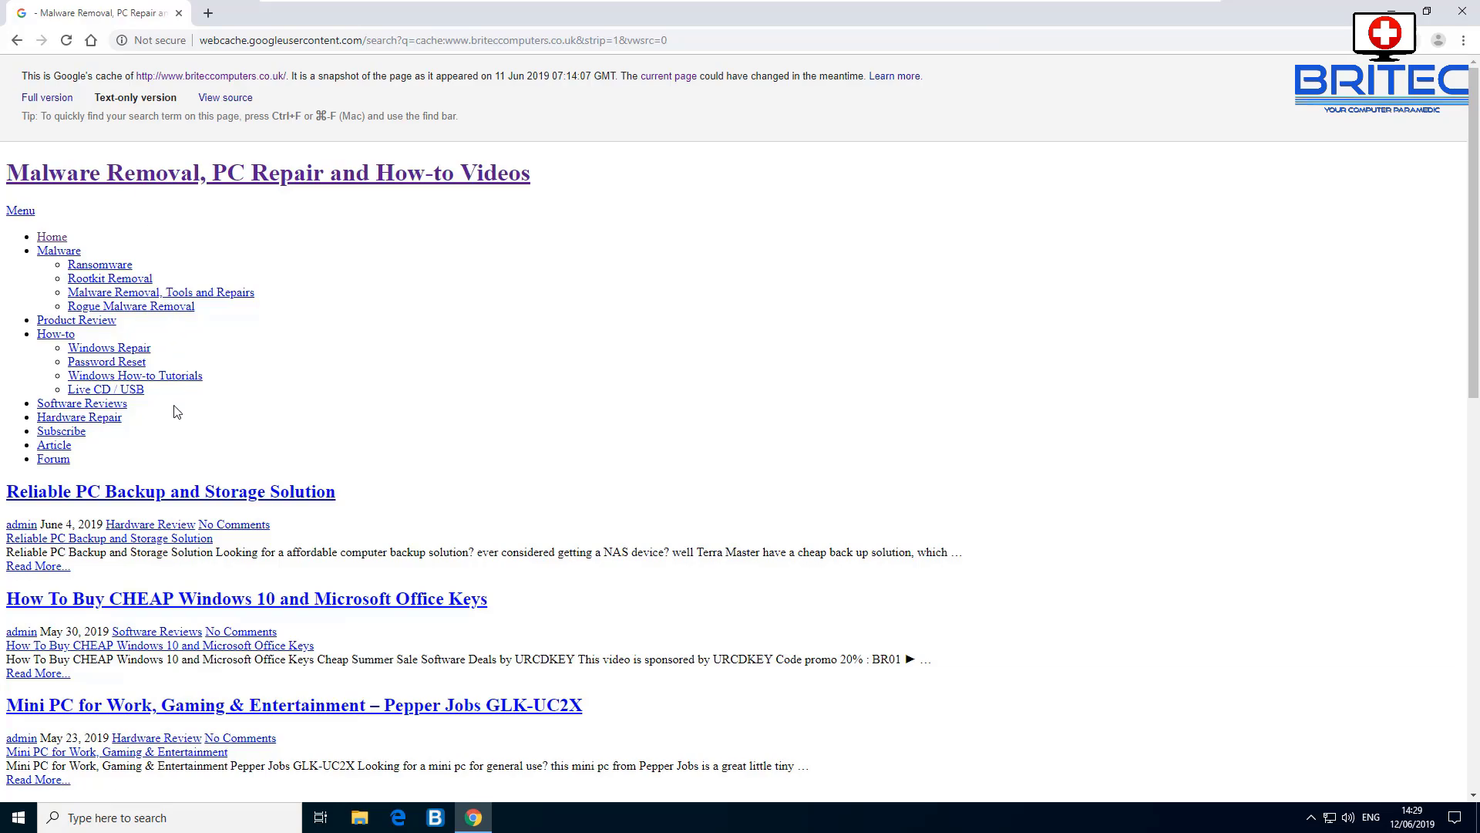
{"action": "scroll", "coordinate": [176, 432], "scroll_direction": "down", "scroll_amount": 4}
{"action": "scroll", "coordinate": [176, 431], "scroll_direction": "down", "scroll_amount": 4}
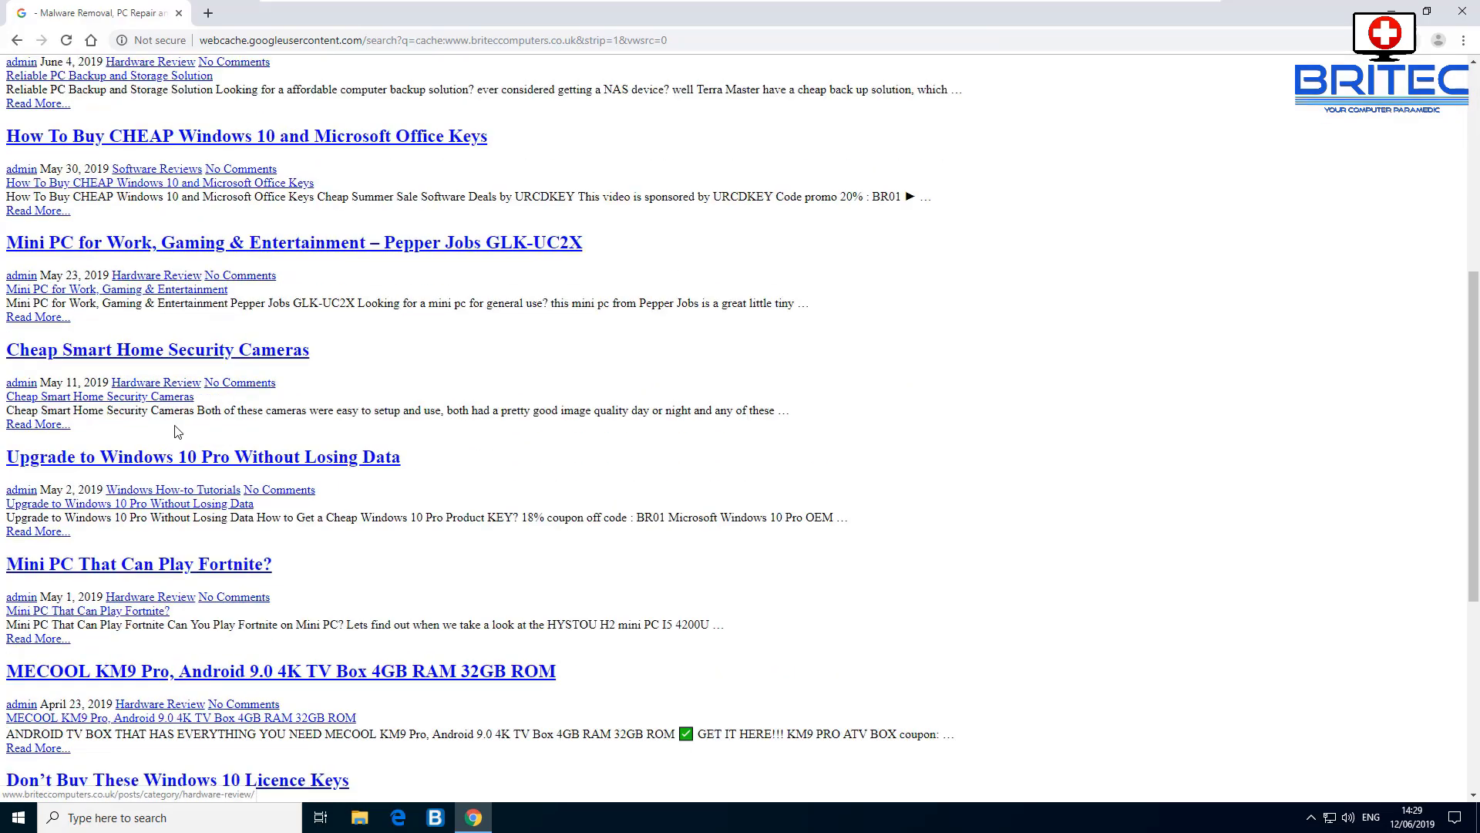
{"action": "scroll", "coordinate": [176, 431], "scroll_direction": "up", "scroll_amount": 8}
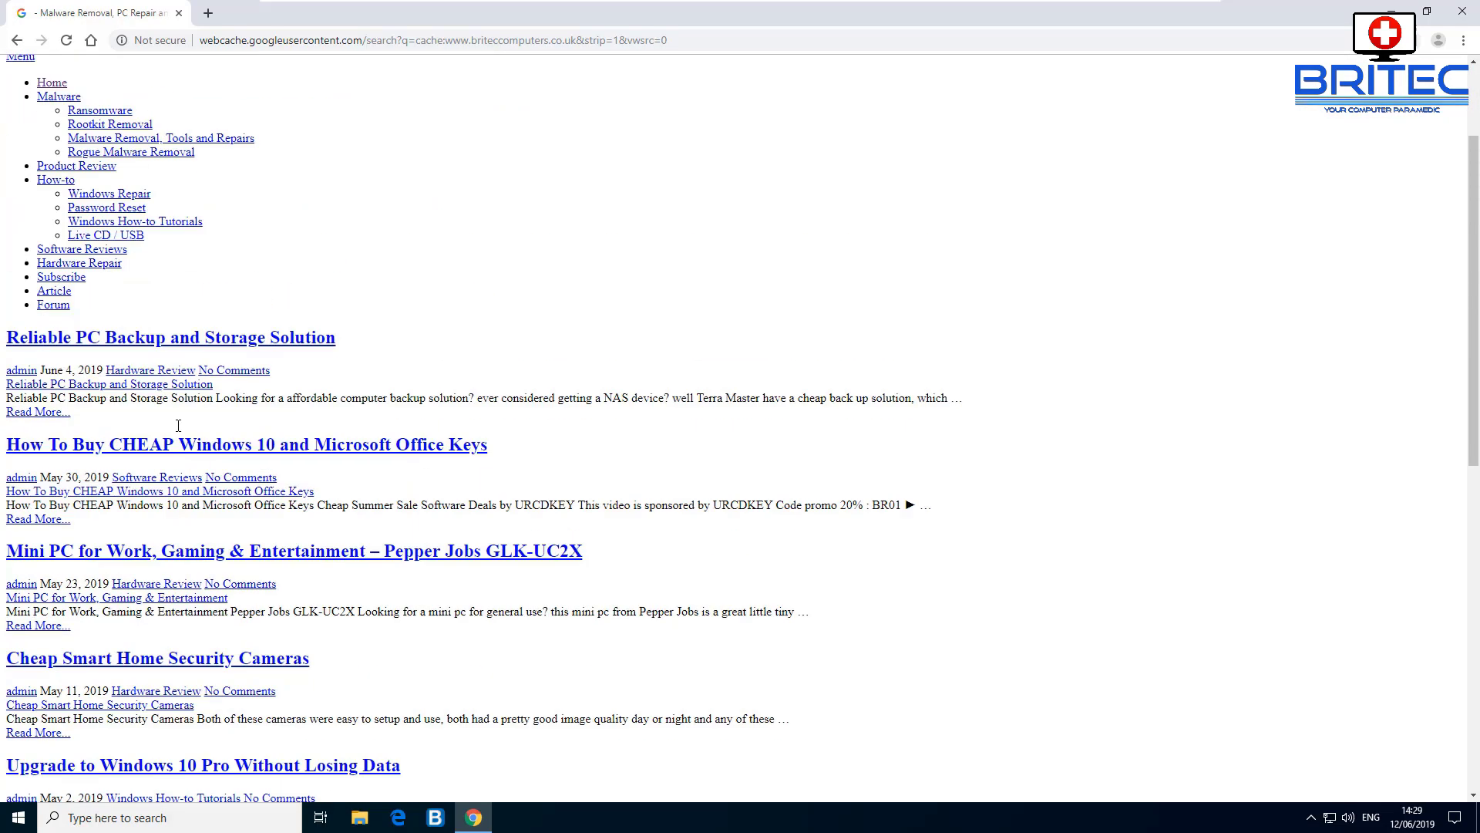
- View the cached page's HTML source, then close Chrome
{"action": "left_click", "coordinate": [225, 100]}
{"action": "scroll", "coordinate": [176, 245], "scroll_direction": "down", "scroll_amount": 15}
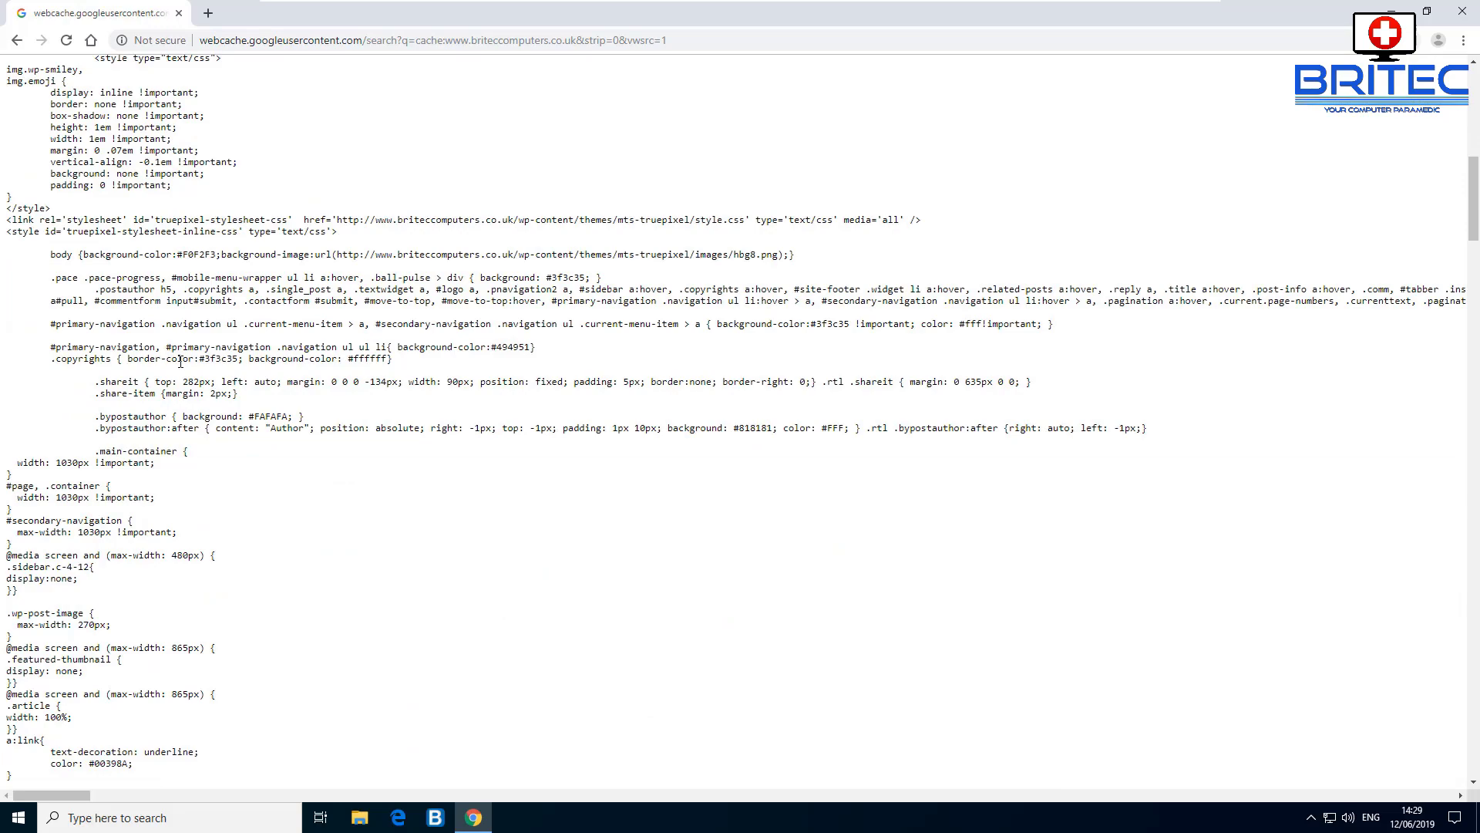
{"action": "scroll", "coordinate": [180, 360], "scroll_direction": "up", "scroll_amount": 15}
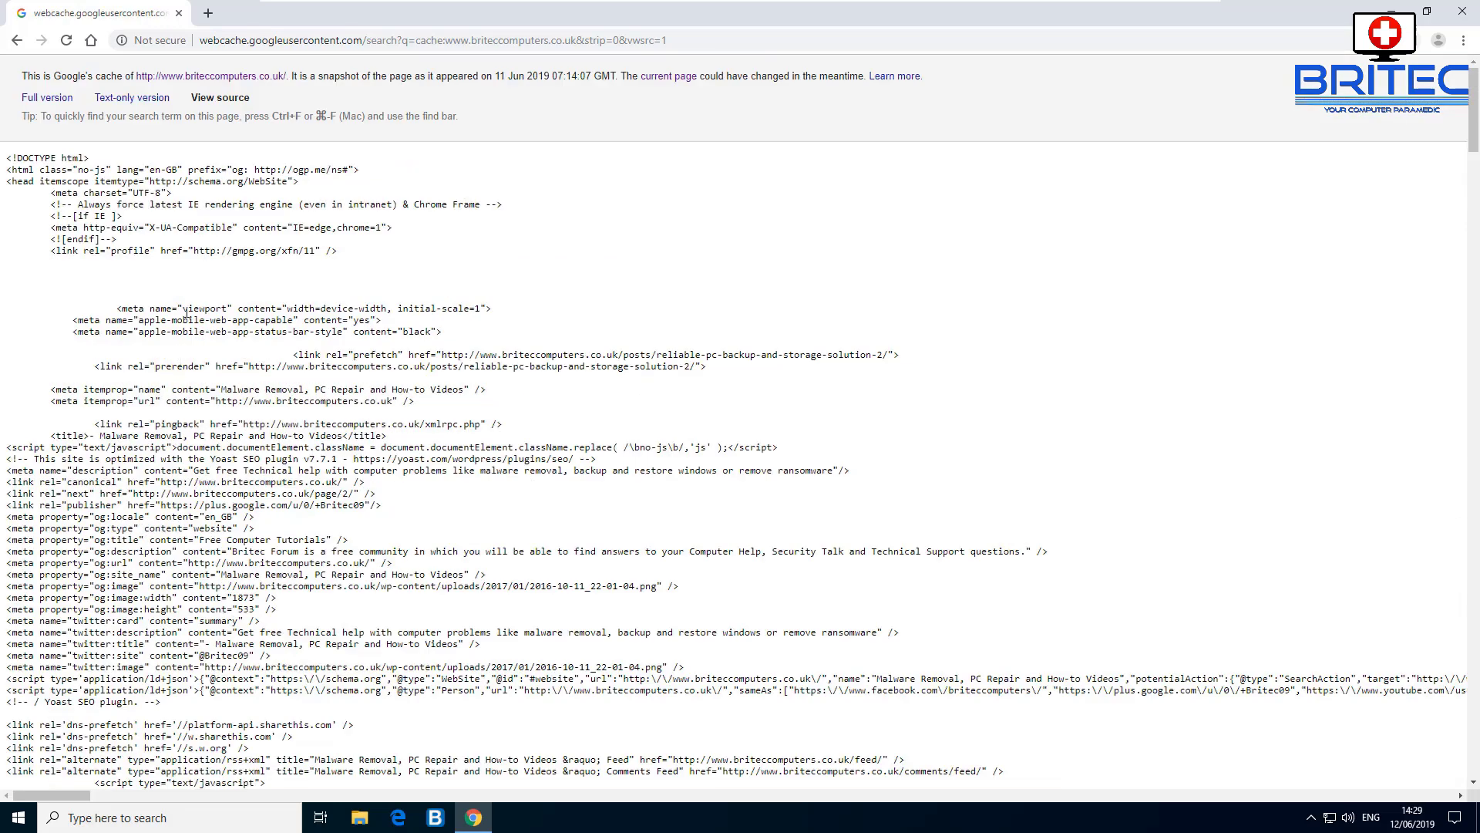
{"action": "left_click", "coordinate": [1463, 11]}
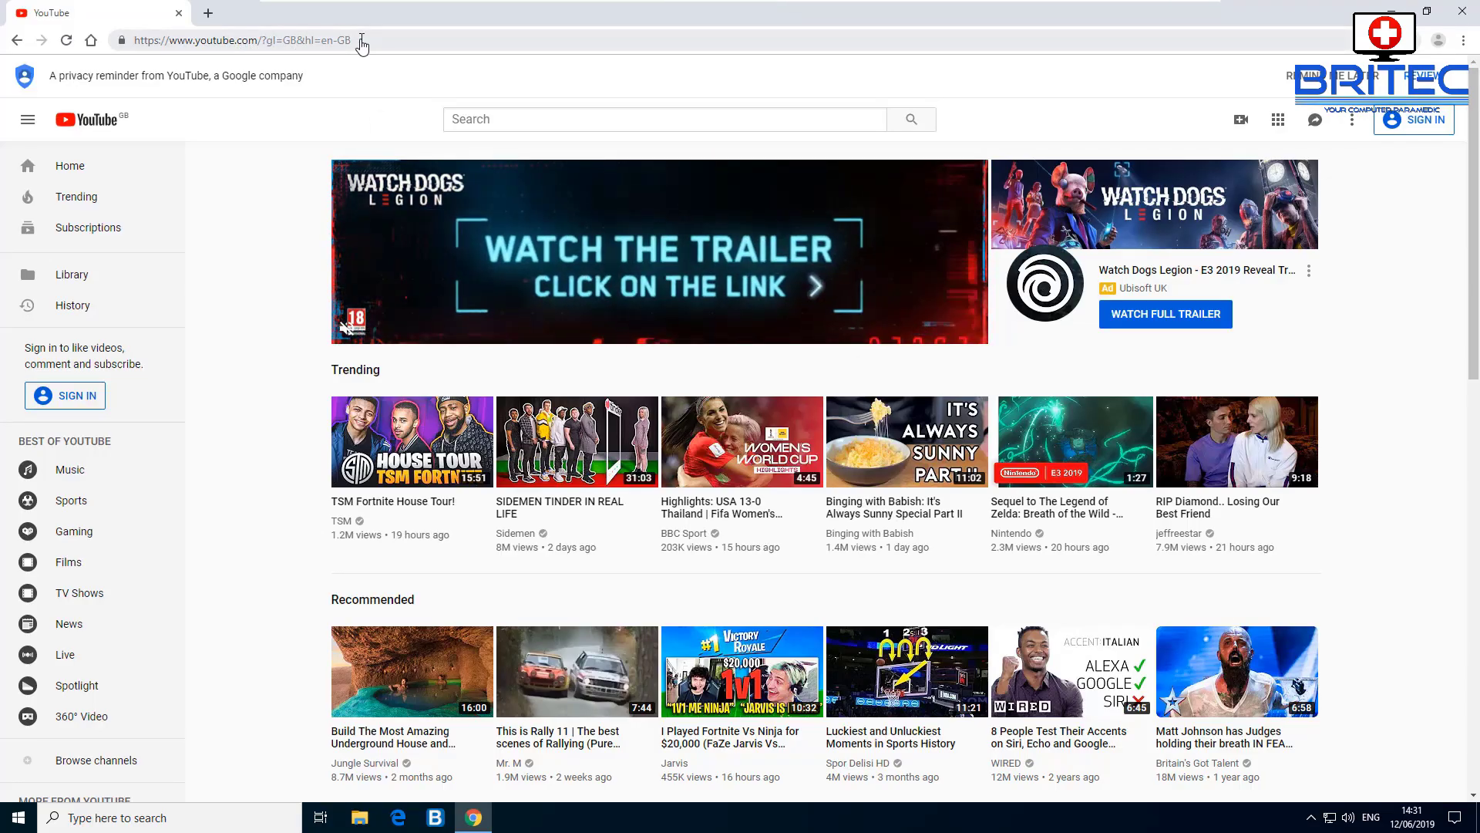
- Replace the YouTube address with microsoft.com and load the Microsoft home page
{"action": "left_click", "coordinate": [251, 38]}
{"action": "left_click_drag", "start_coordinate": [351, 40], "coordinate": [199, 48]}
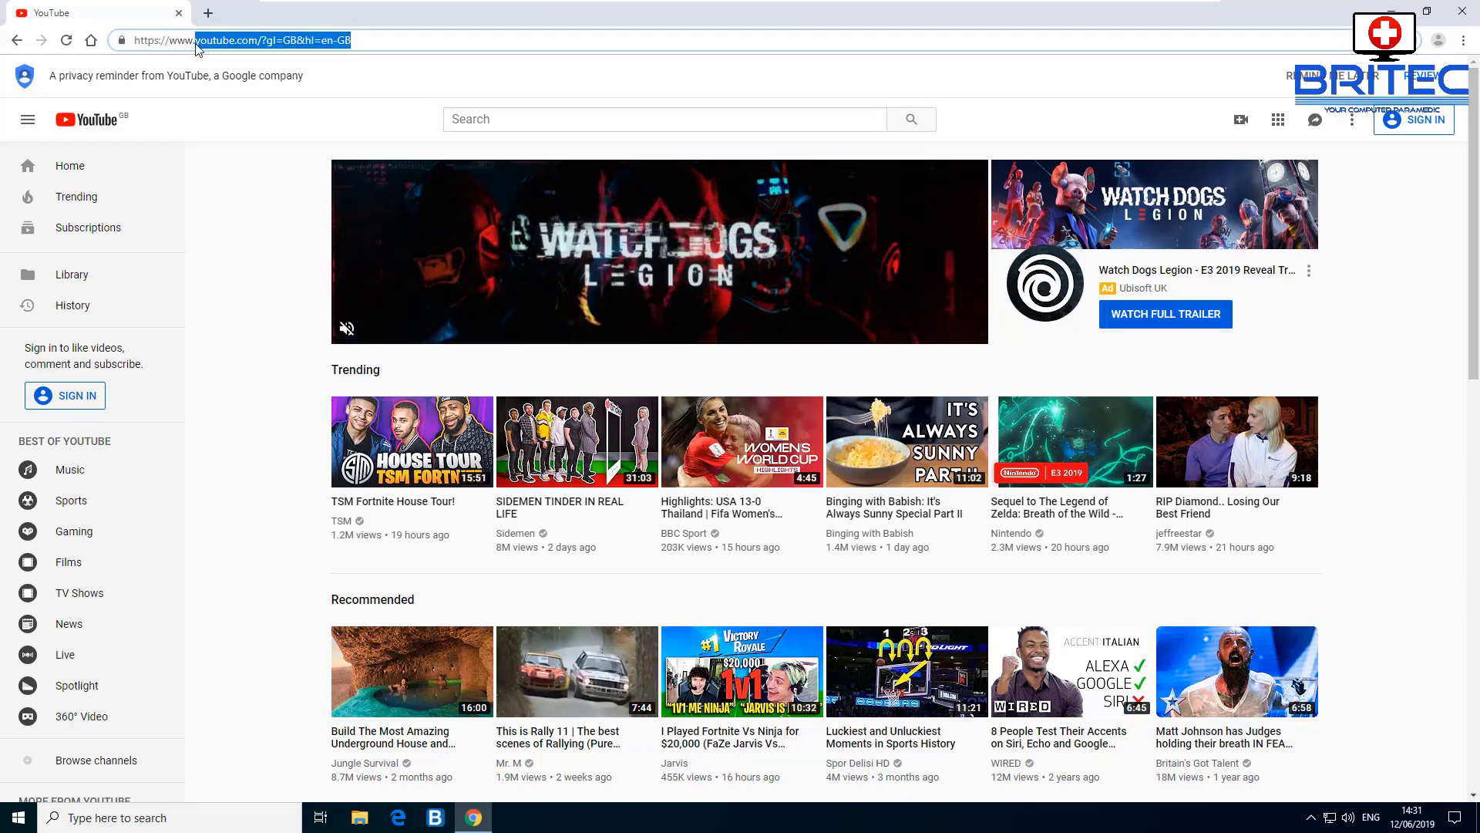
{"action": "type", "text": "mic"}
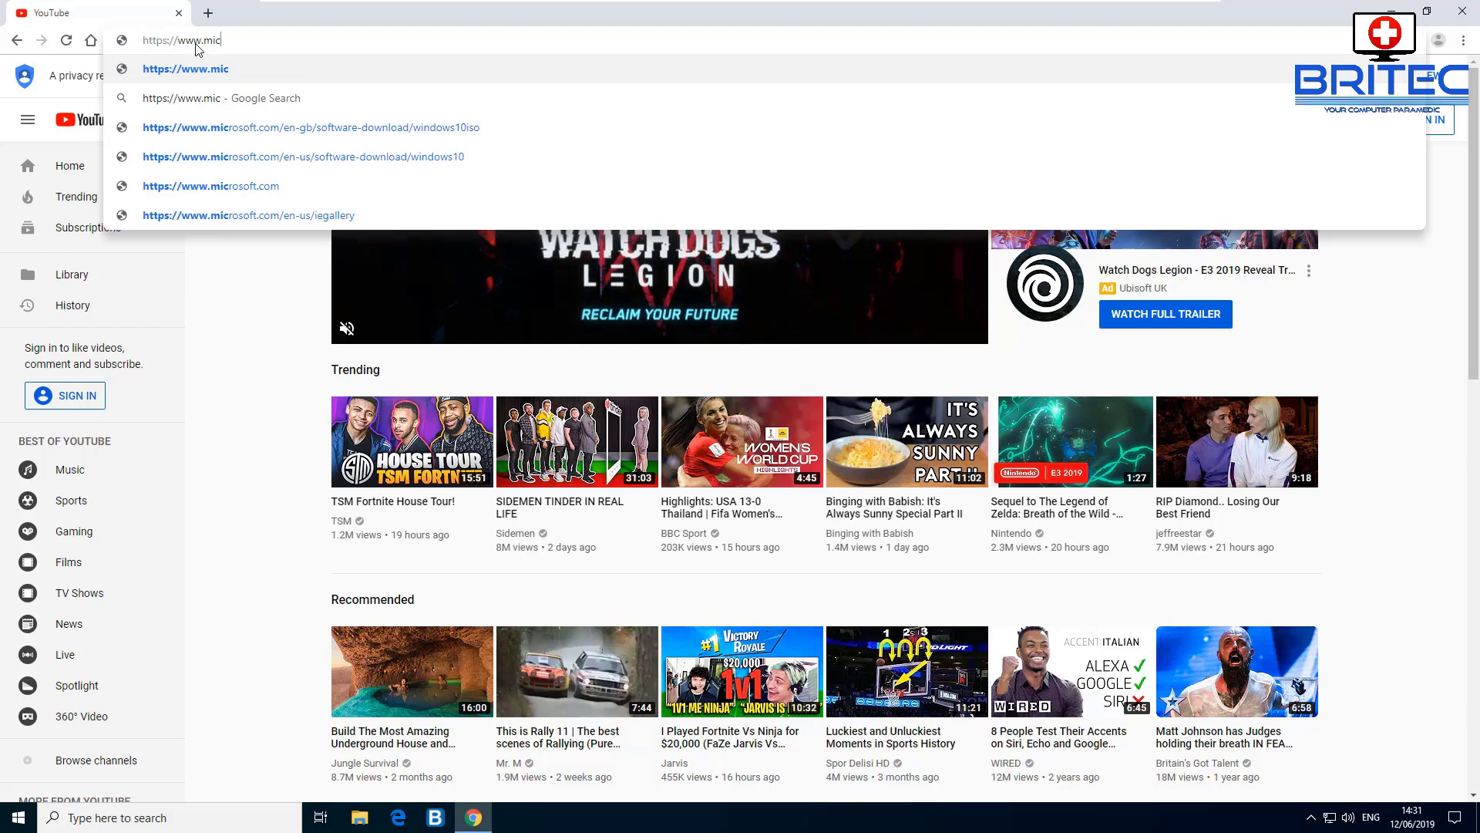
{"action": "type", "text": "ros"}
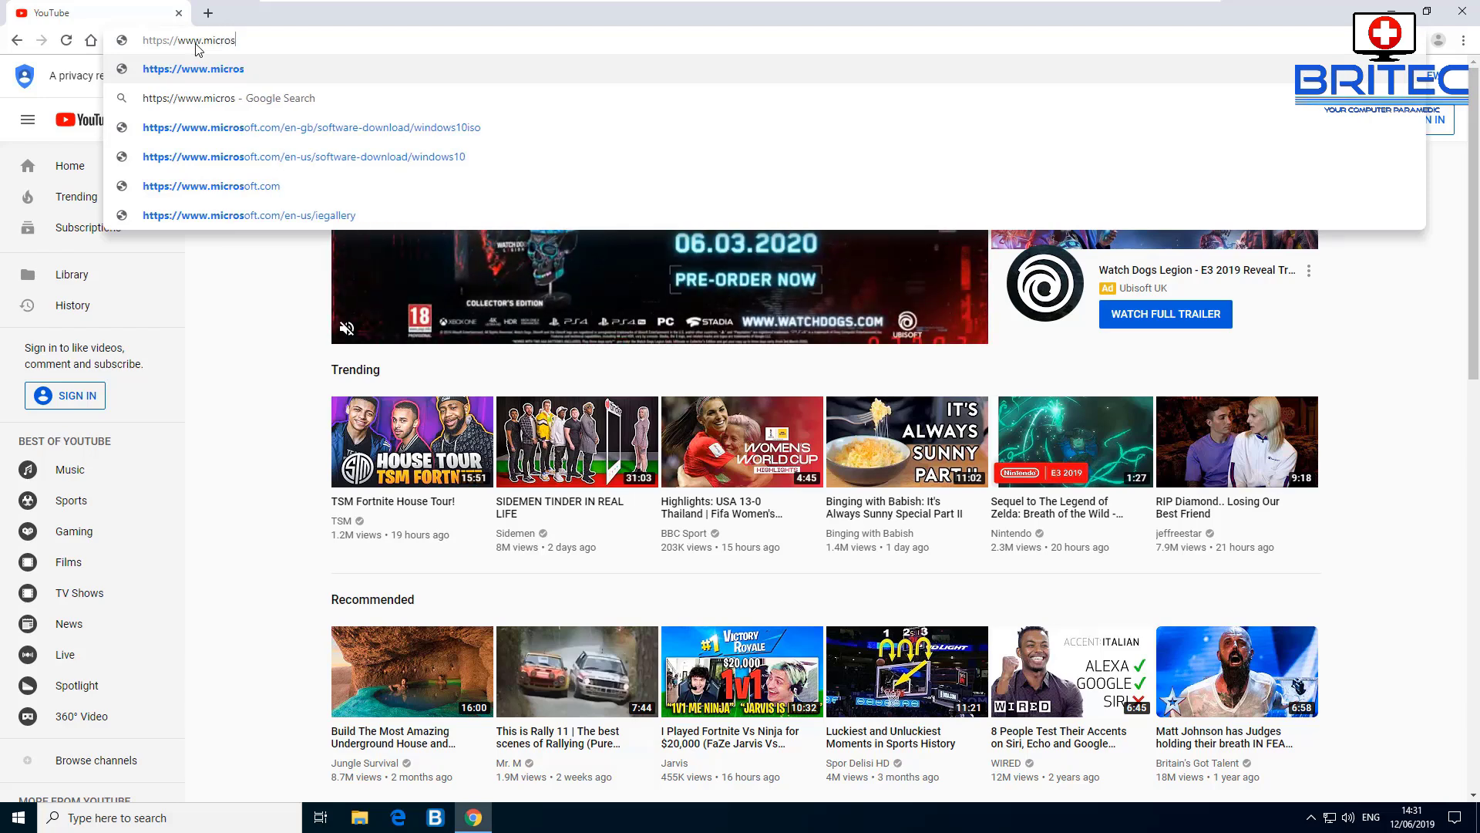
{"action": "type", "text": "oft.com"}
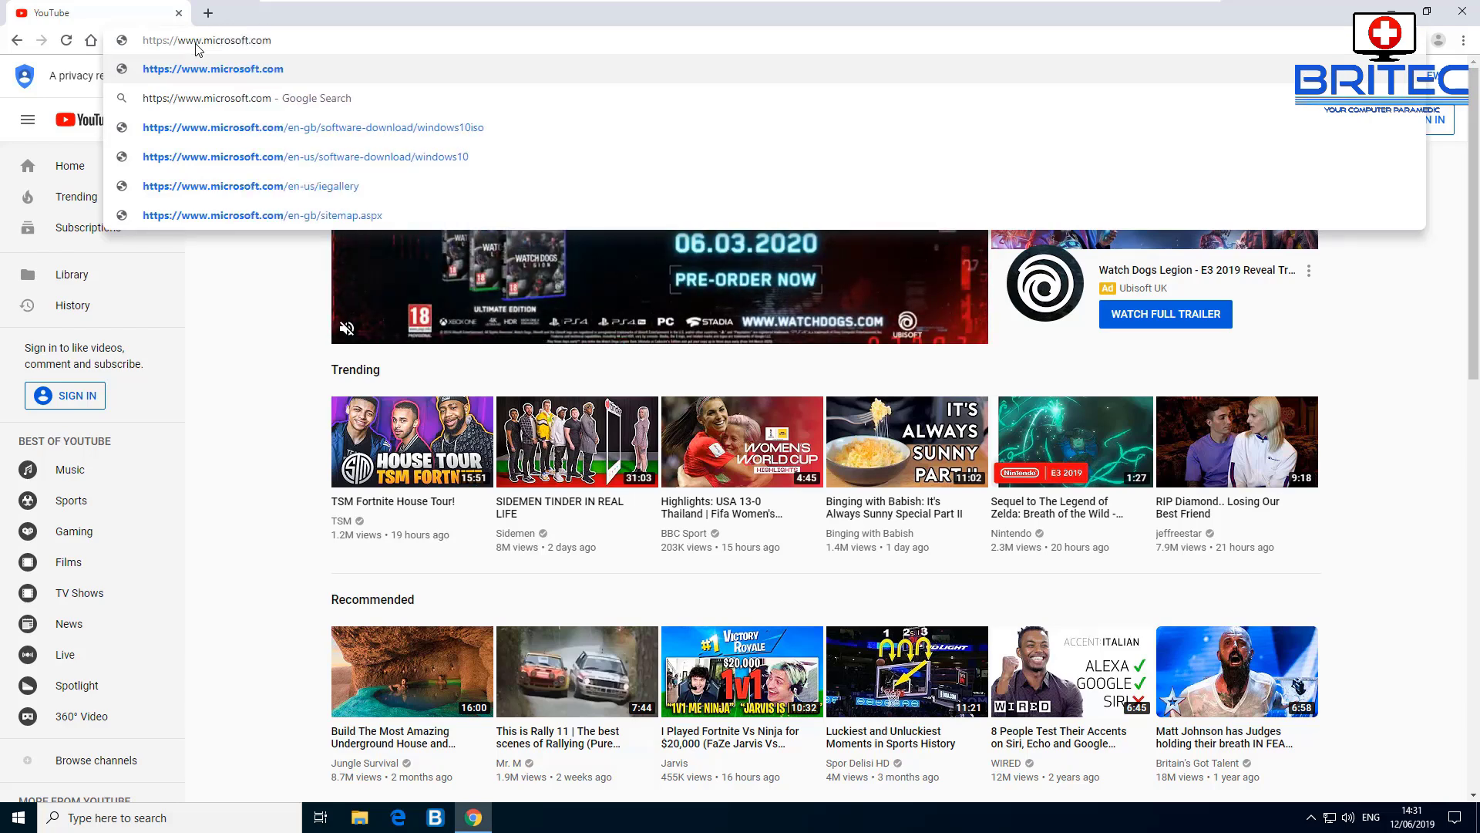
{"action": "key", "text": "Return"}
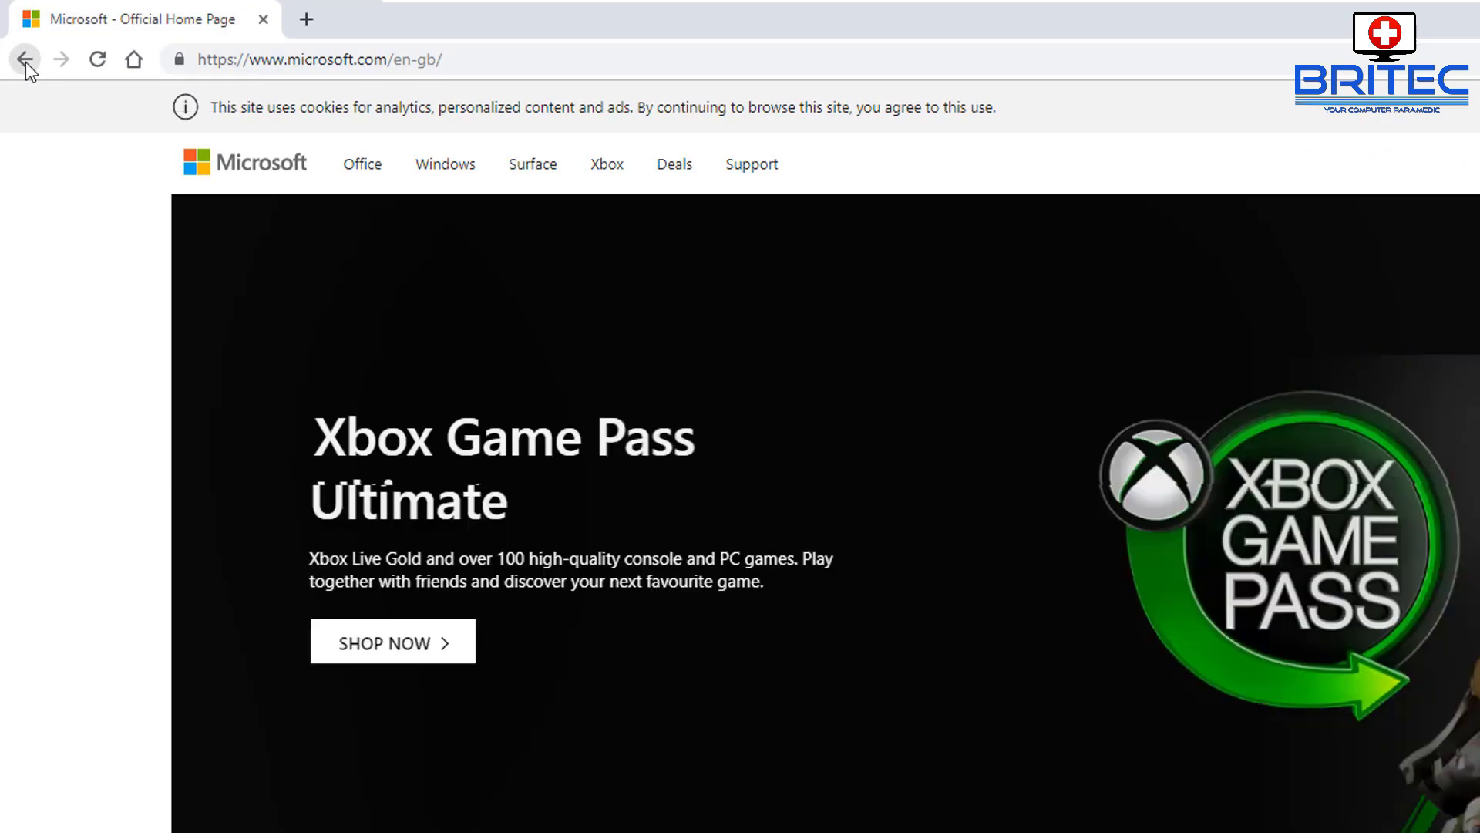
- View the full browsing history from the Back button's list, then close the History tab
{"action": "right_click", "coordinate": [26, 65]}
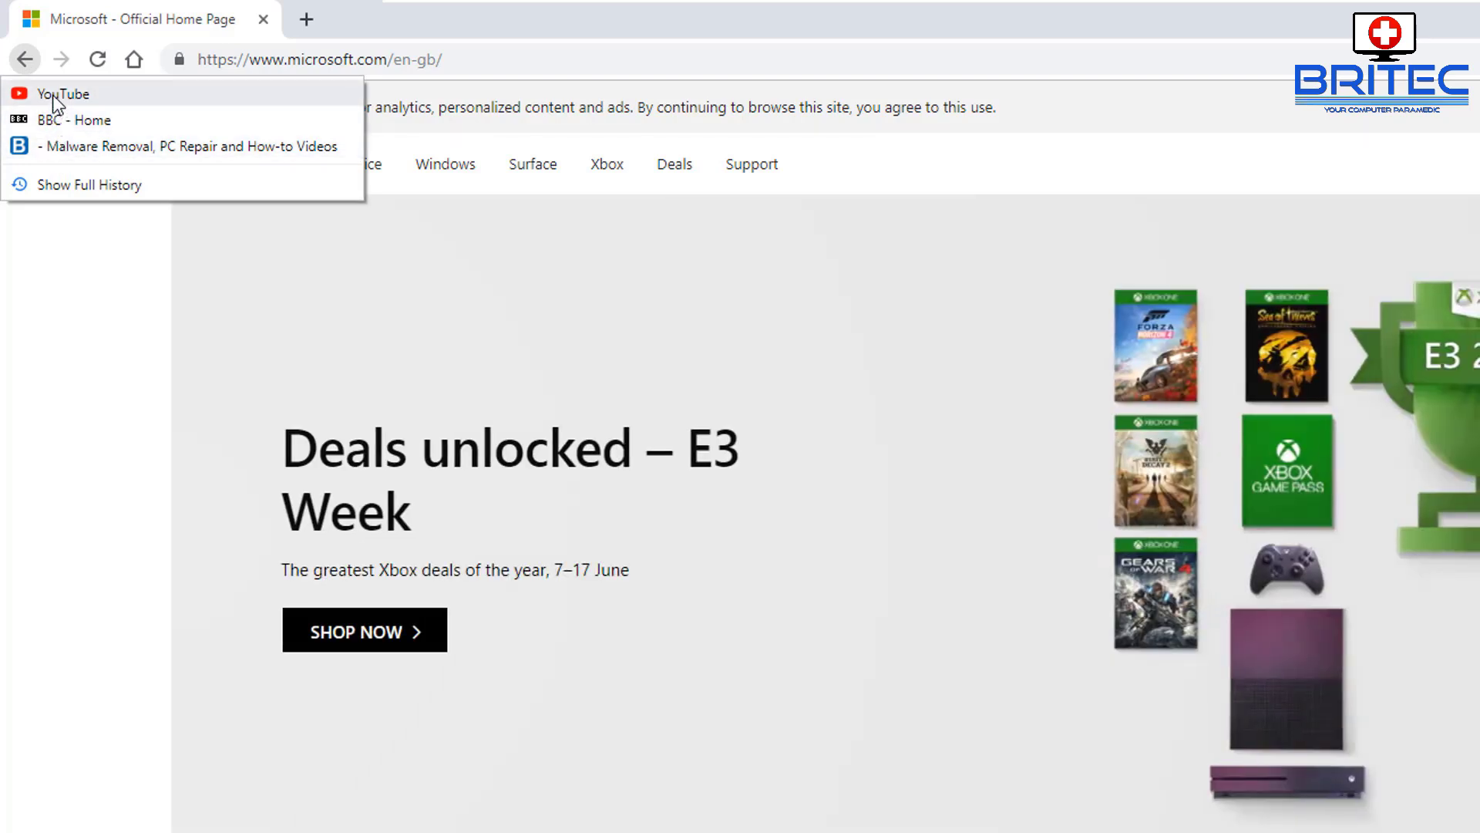
{"action": "left_click", "coordinate": [57, 188]}
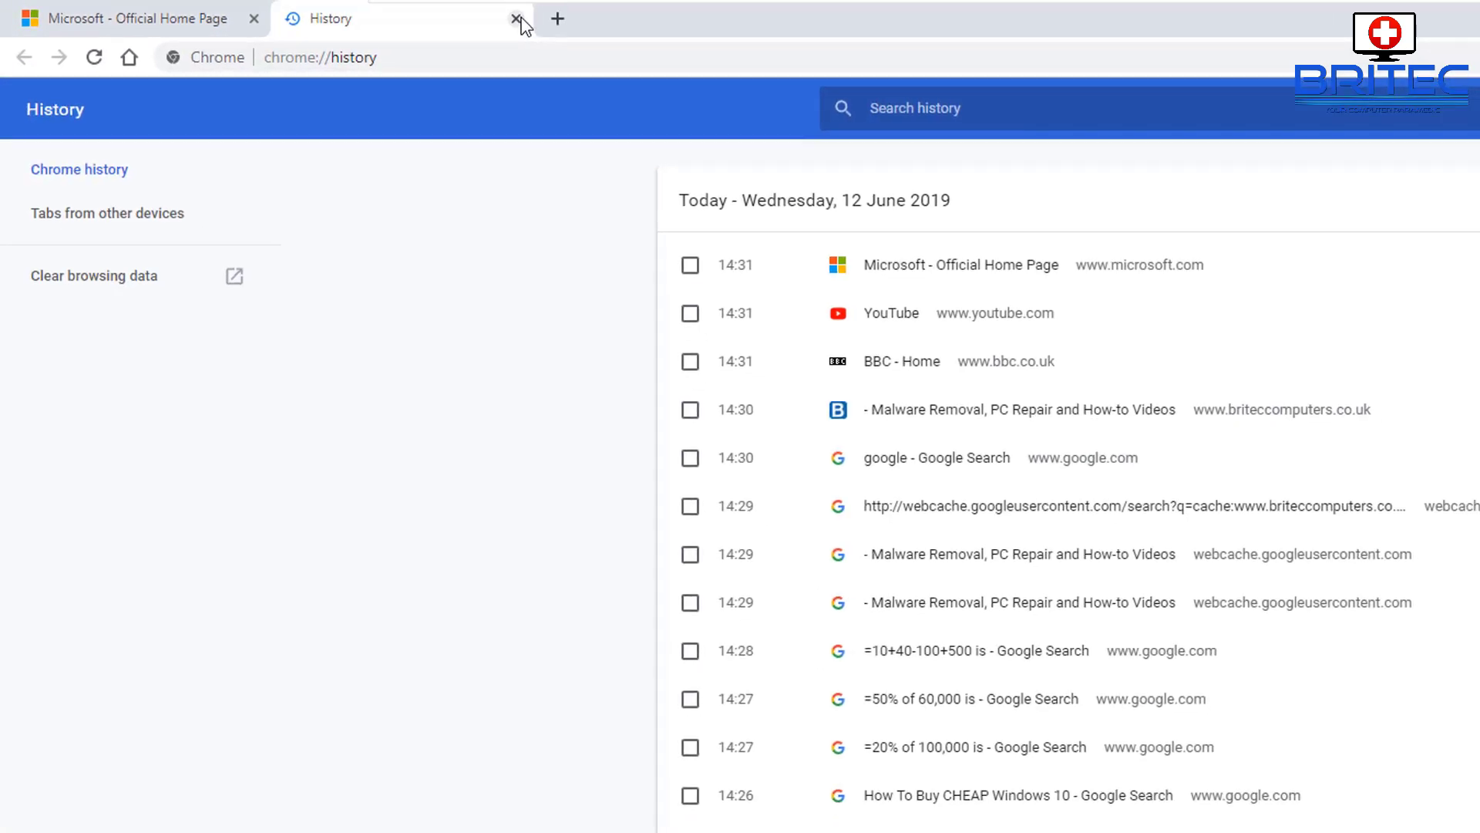
{"action": "left_click", "coordinate": [517, 19]}
- Check the main menu's History submenu, dismiss it and close Chrome
{"action": "left_click", "coordinate": [1463, 40]}
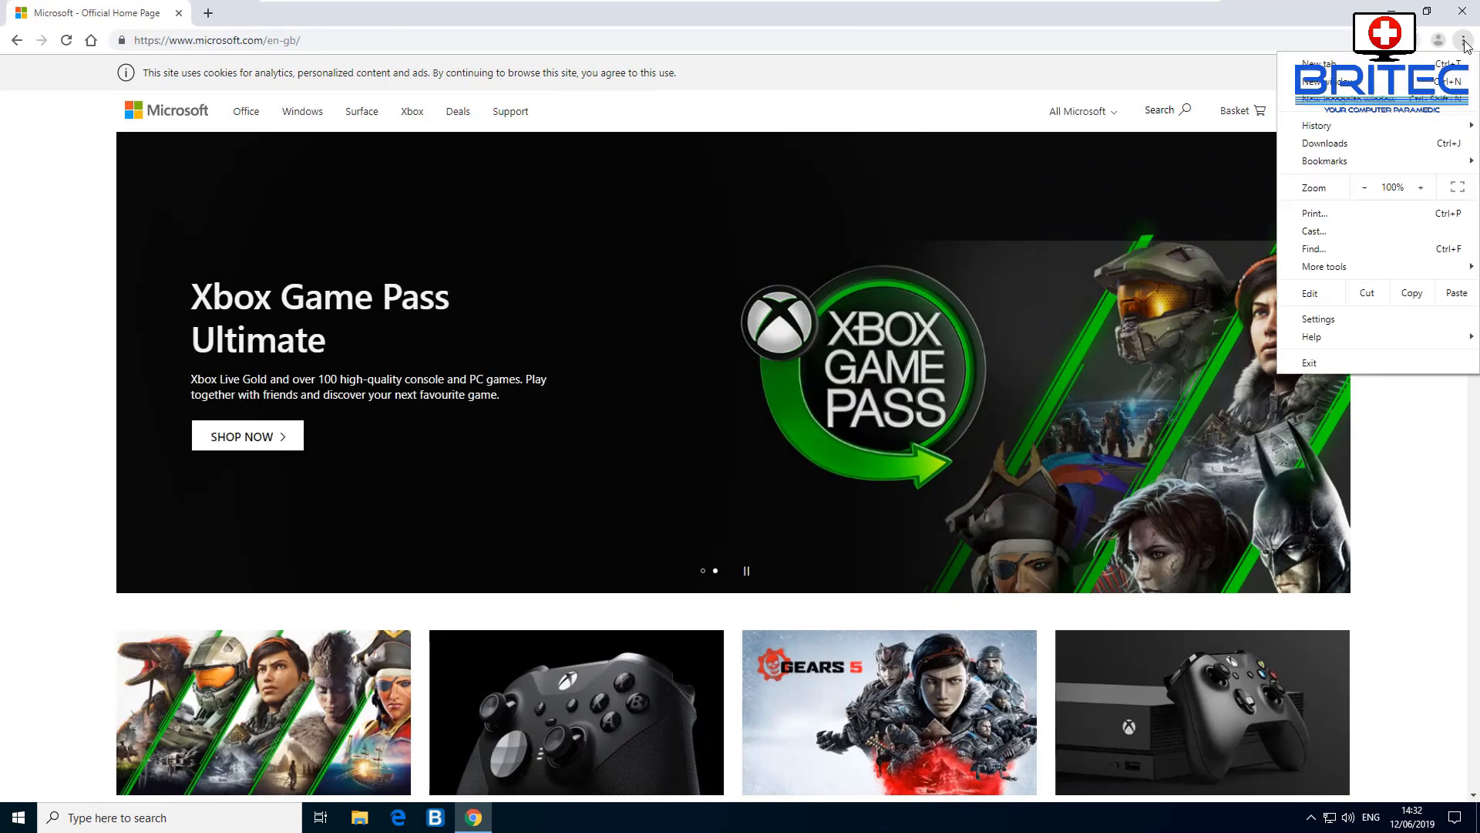
{"action": "mouse_move", "coordinate": [1335, 130]}
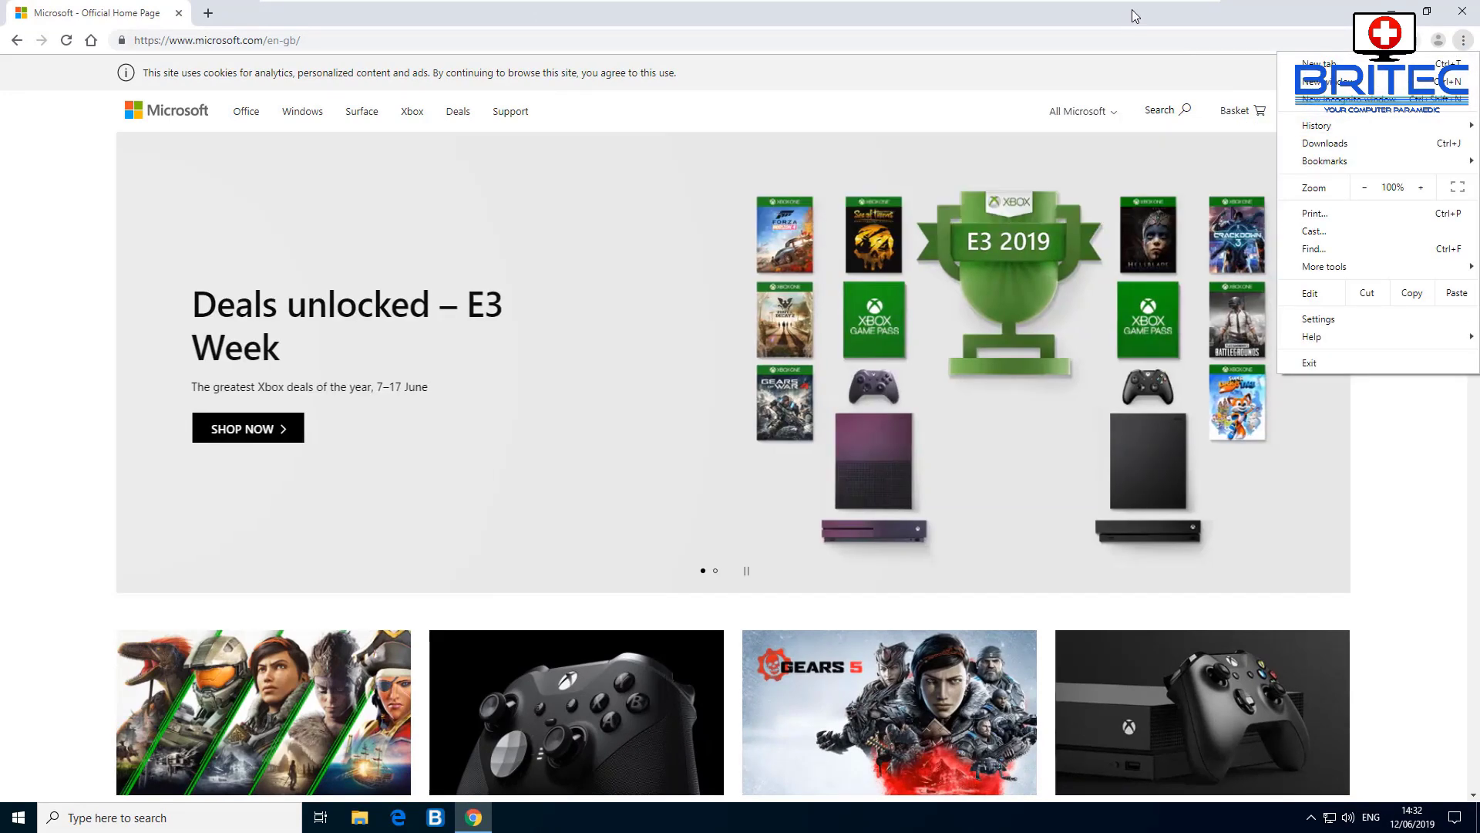
{"action": "left_click", "coordinate": [1133, 15]}
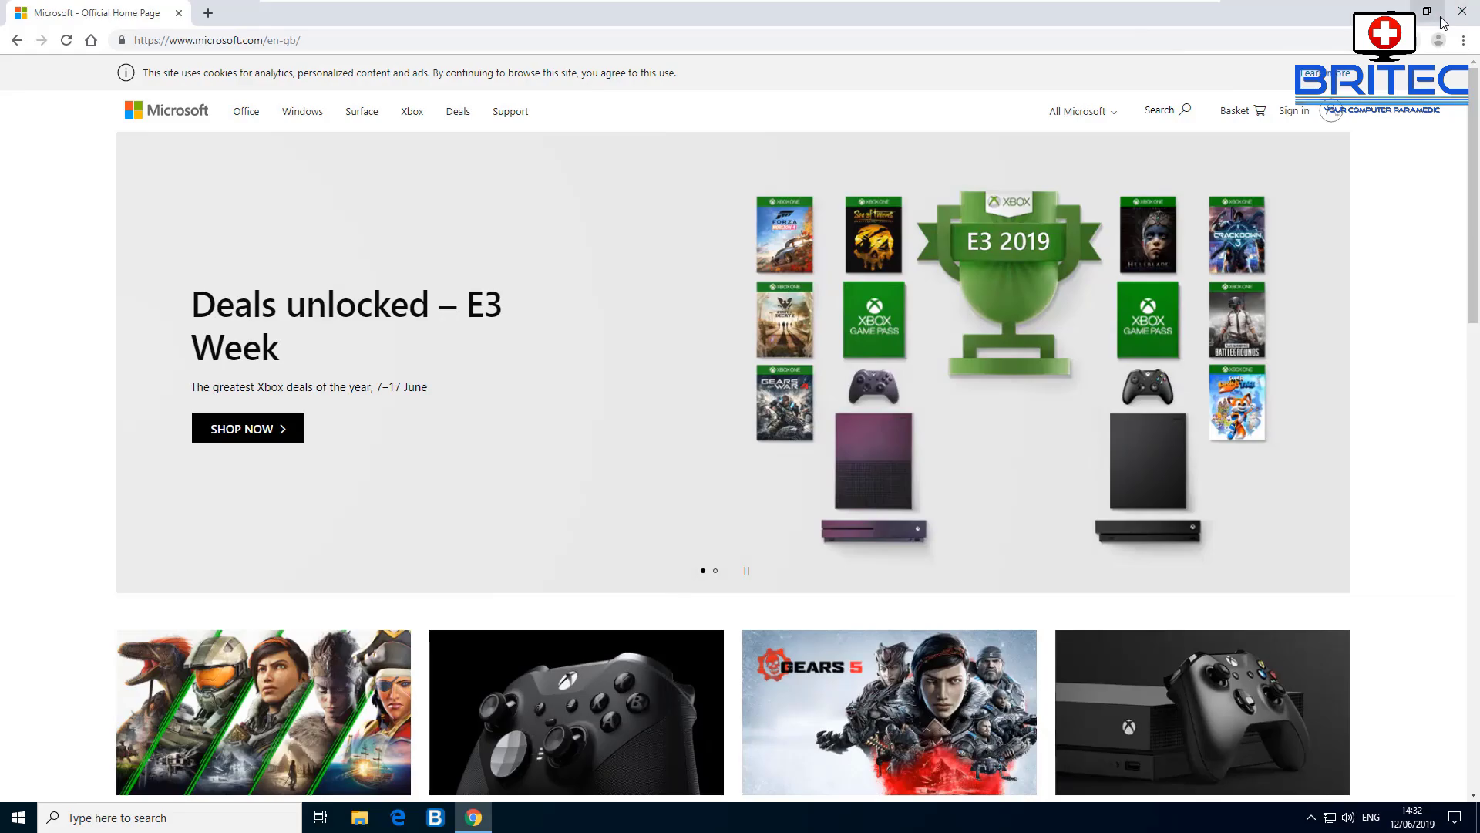
{"action": "left_click", "coordinate": [1463, 13]}
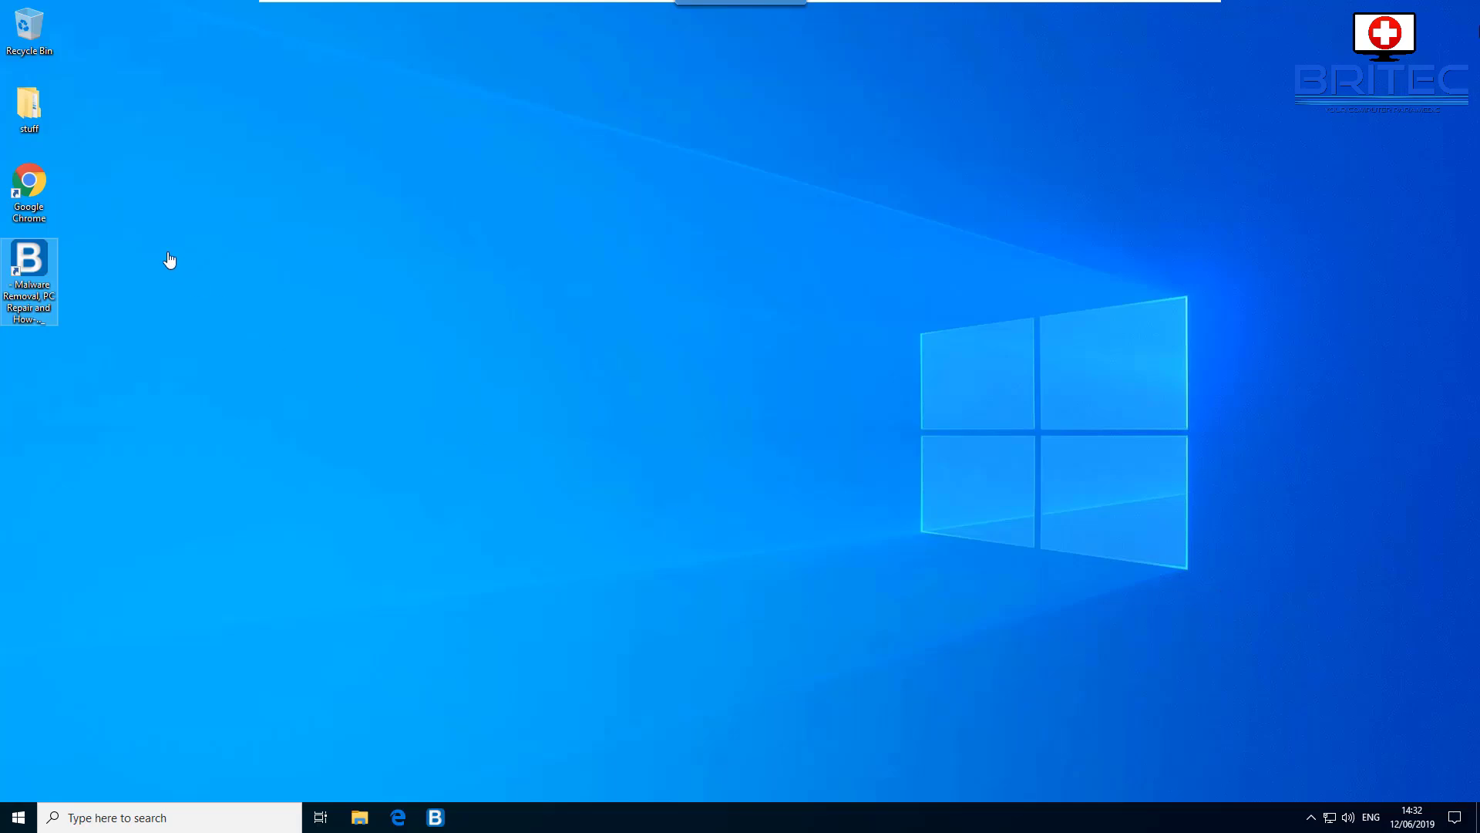
- Launch Chrome, load data:text/html,<html contenteditable> and type 'This is now a notepad in google chrome'
{"action": "left_click", "coordinate": [32, 176]}
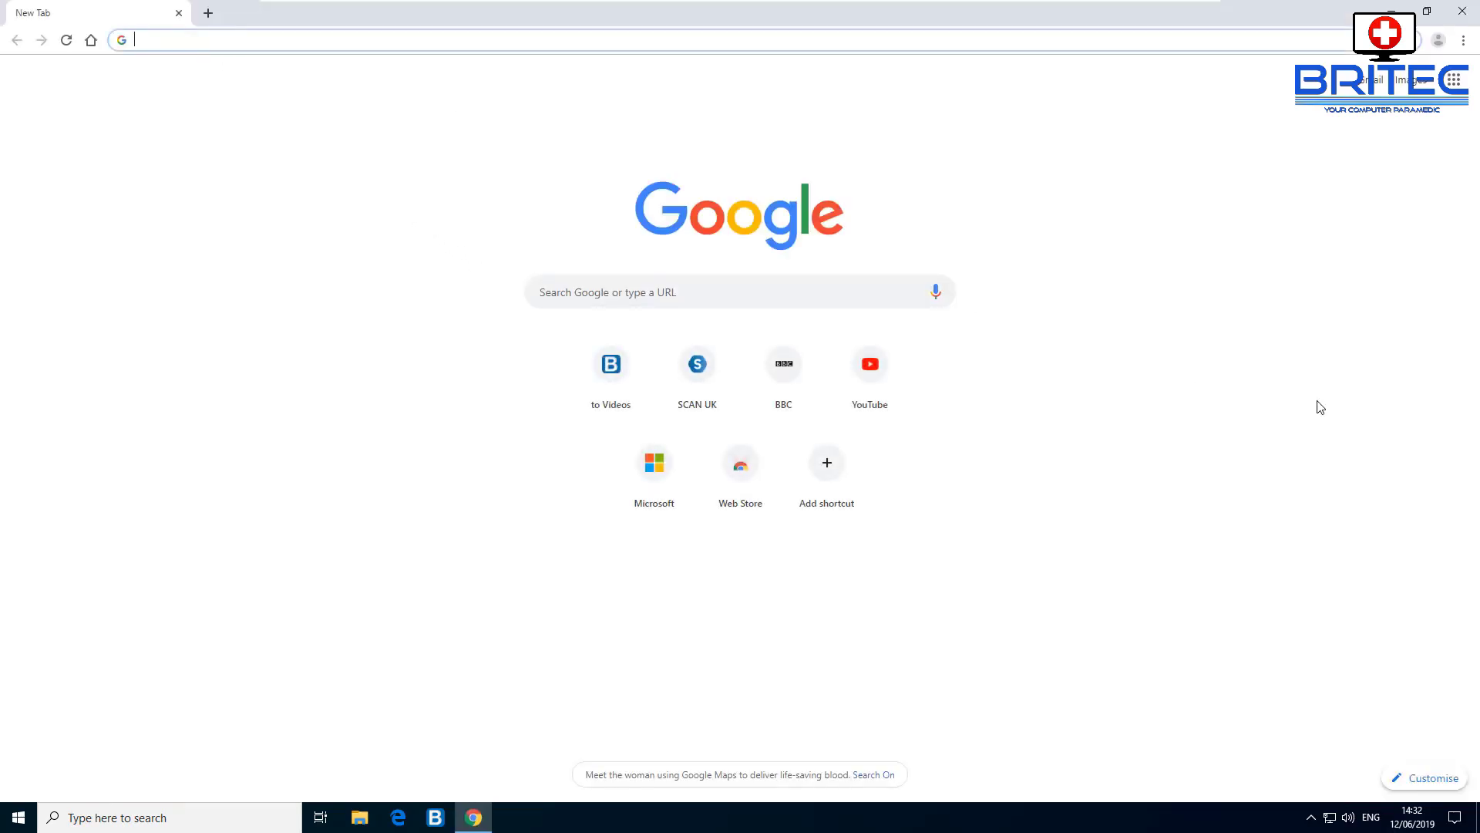
{"action": "type", "text": "data:text/html,<html contenteditable>"}
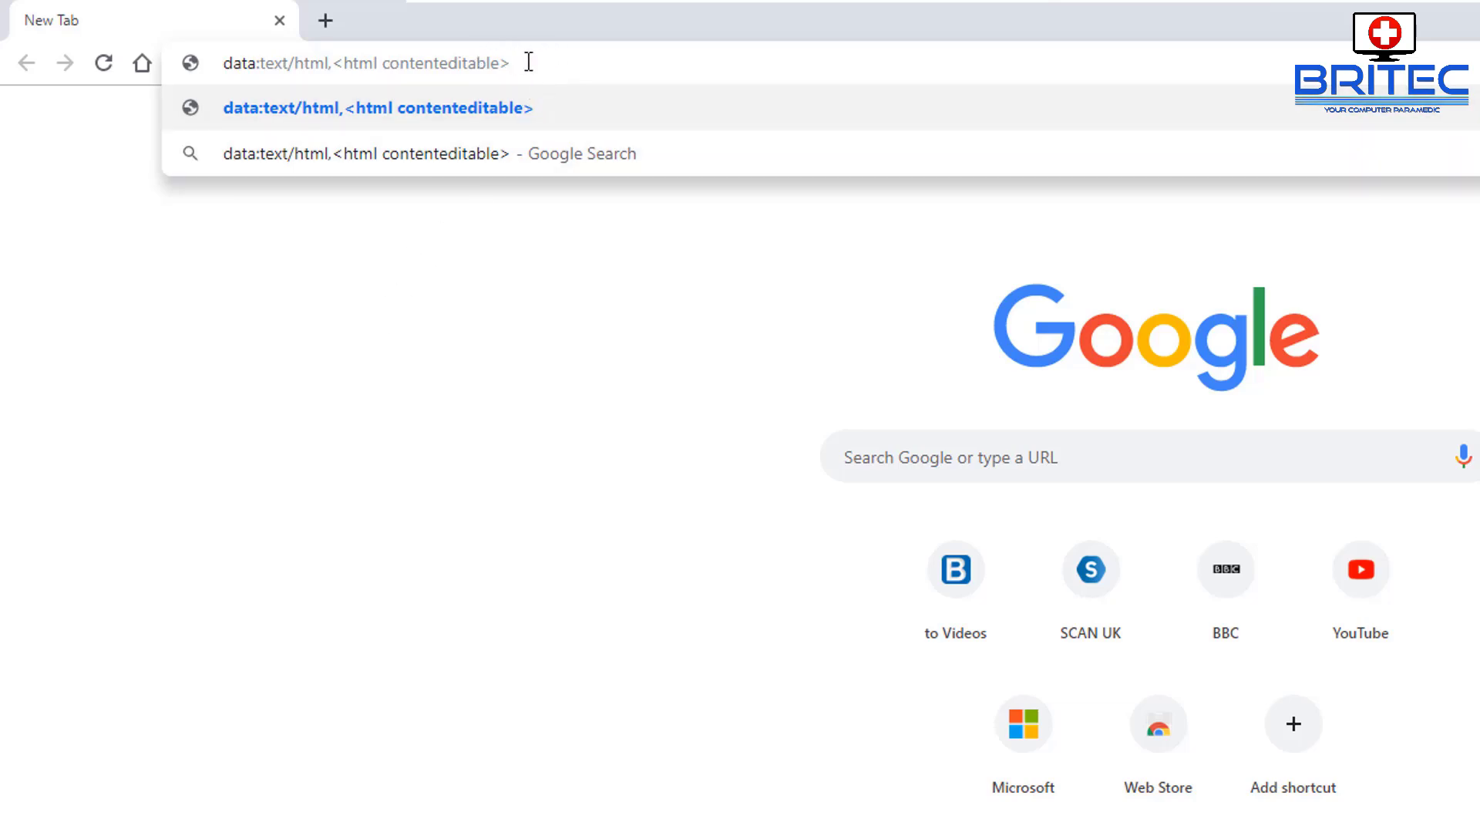
{"action": "key", "text": "Return"}
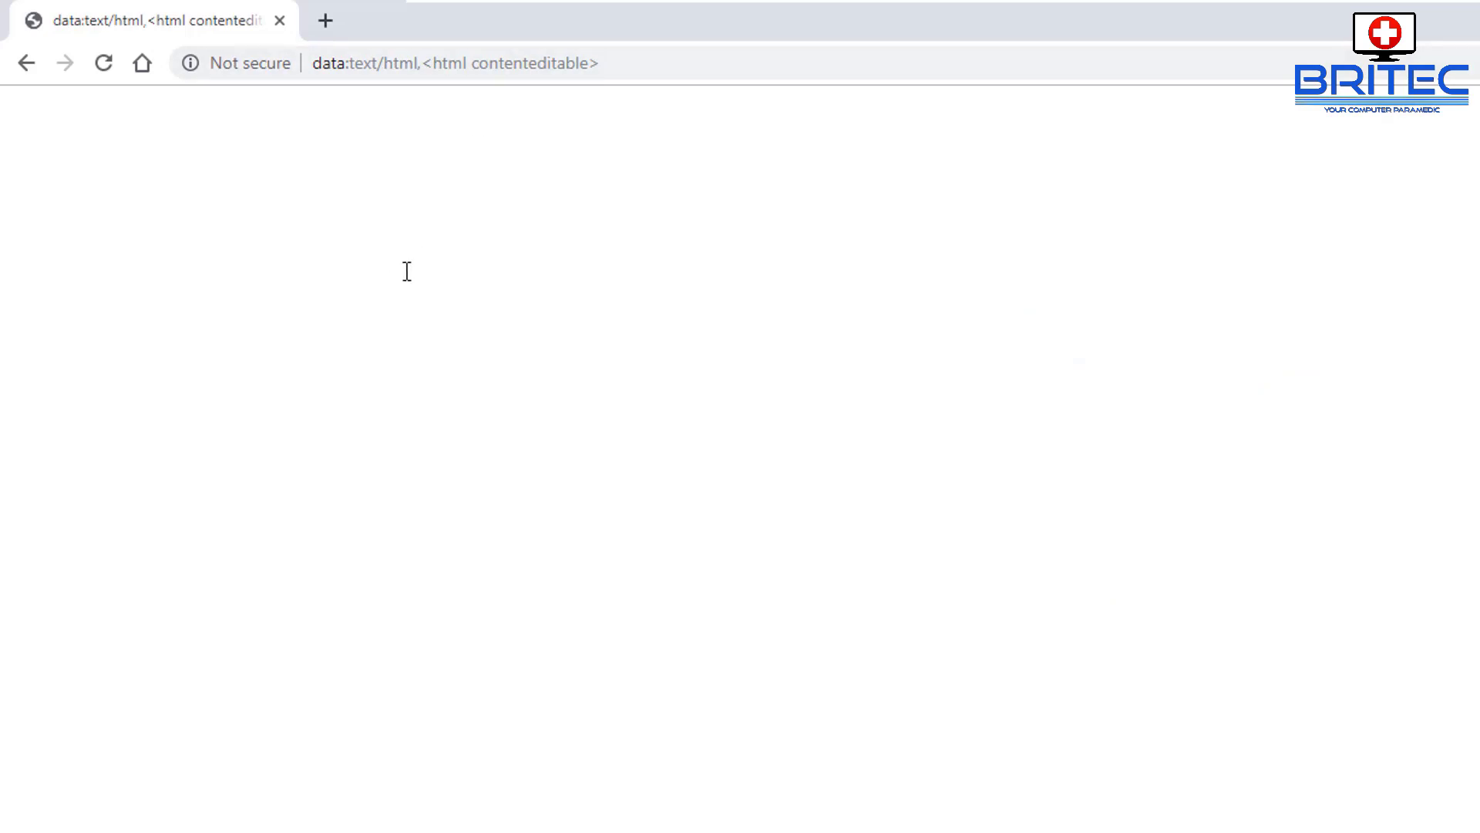
{"action": "left_click", "coordinate": [222, 184]}
{"action": "type", "text": "This is now a notepad in google "}
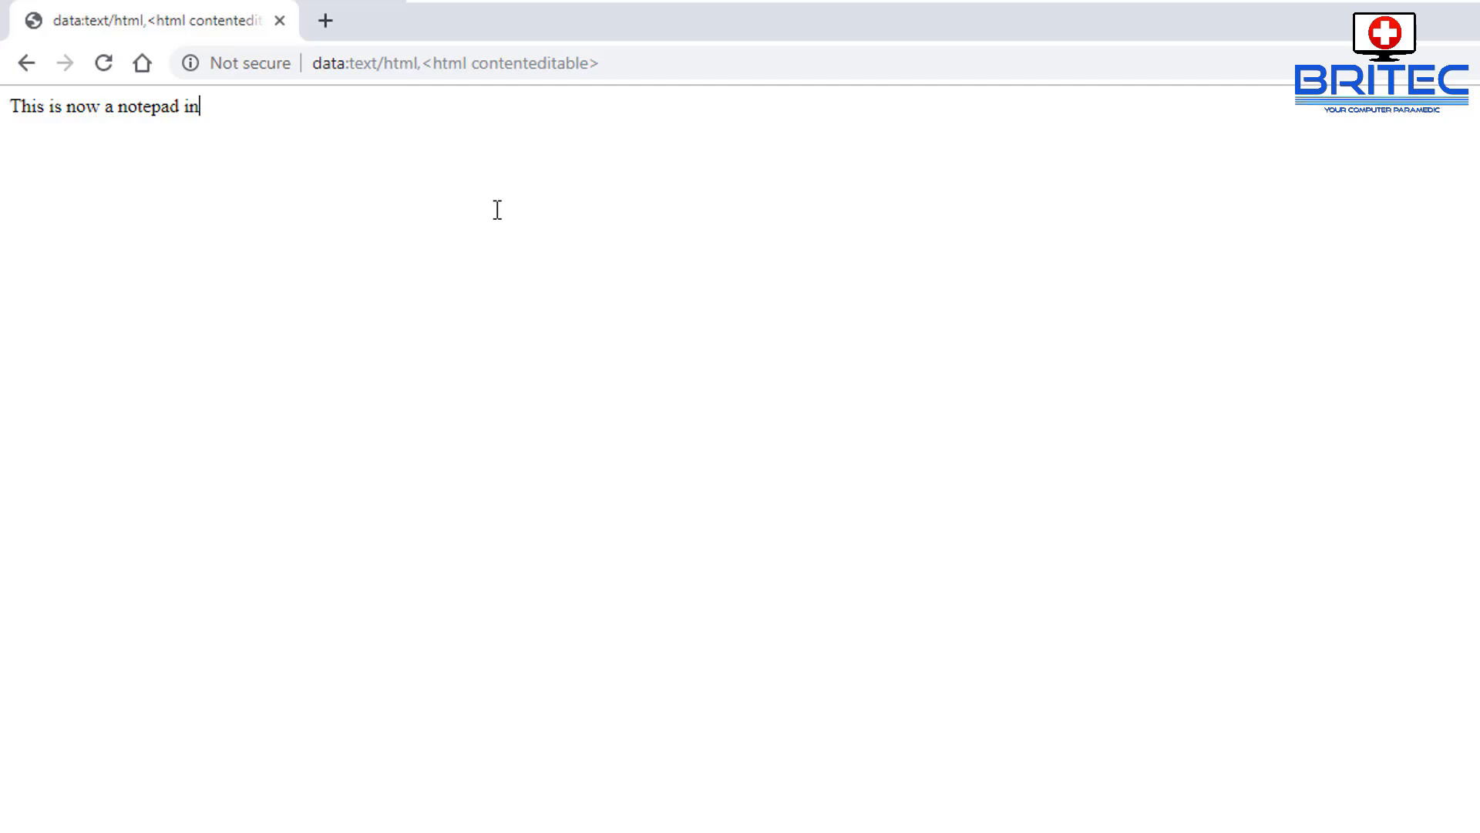
{"action": "type", "text": "chrome"}
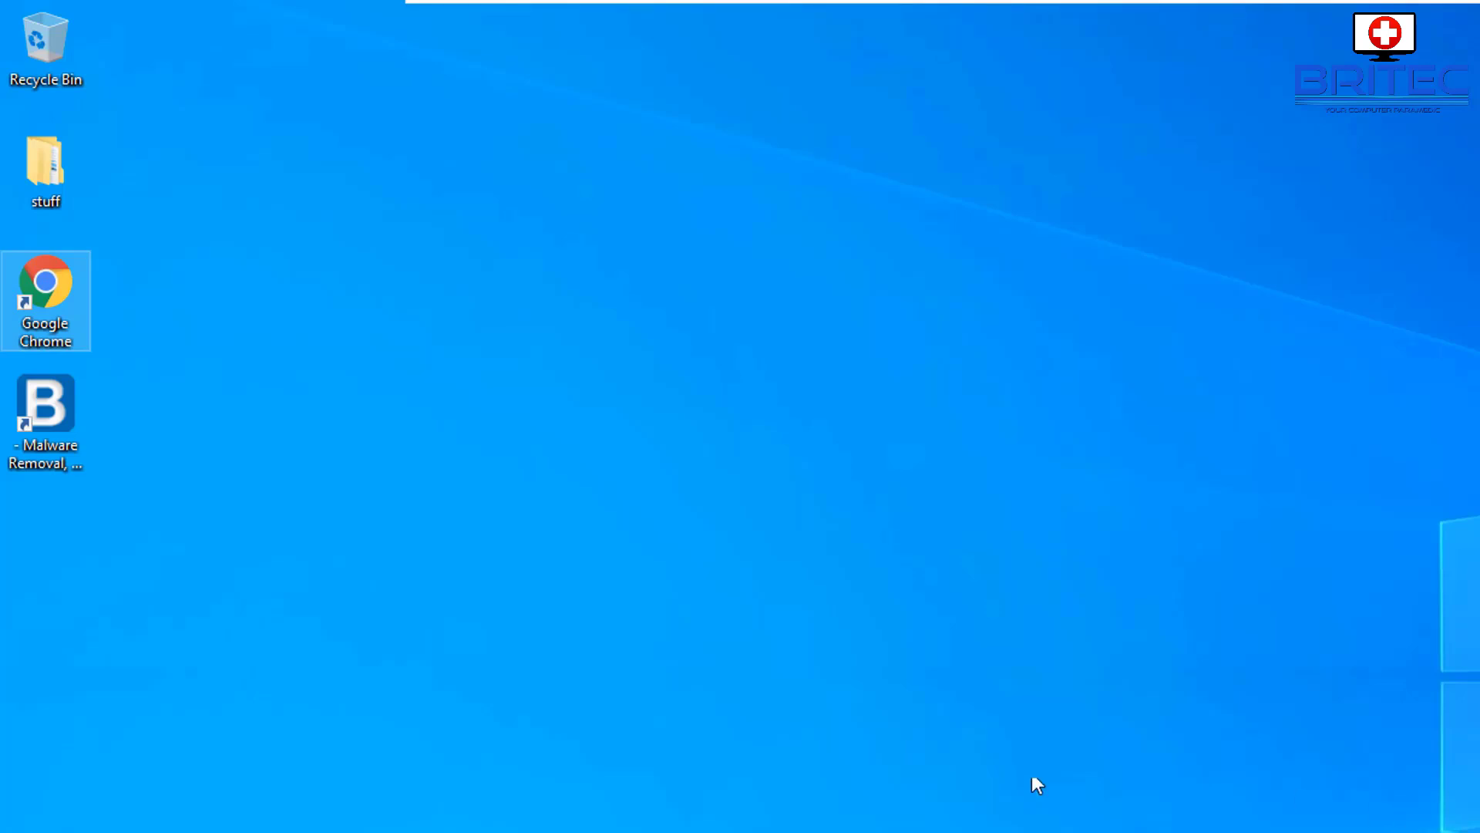
- Open the Britec website and save it to the desktop with Save as PDF, keeping the default name
{"action": "double_click", "coordinate": [13, 402]}
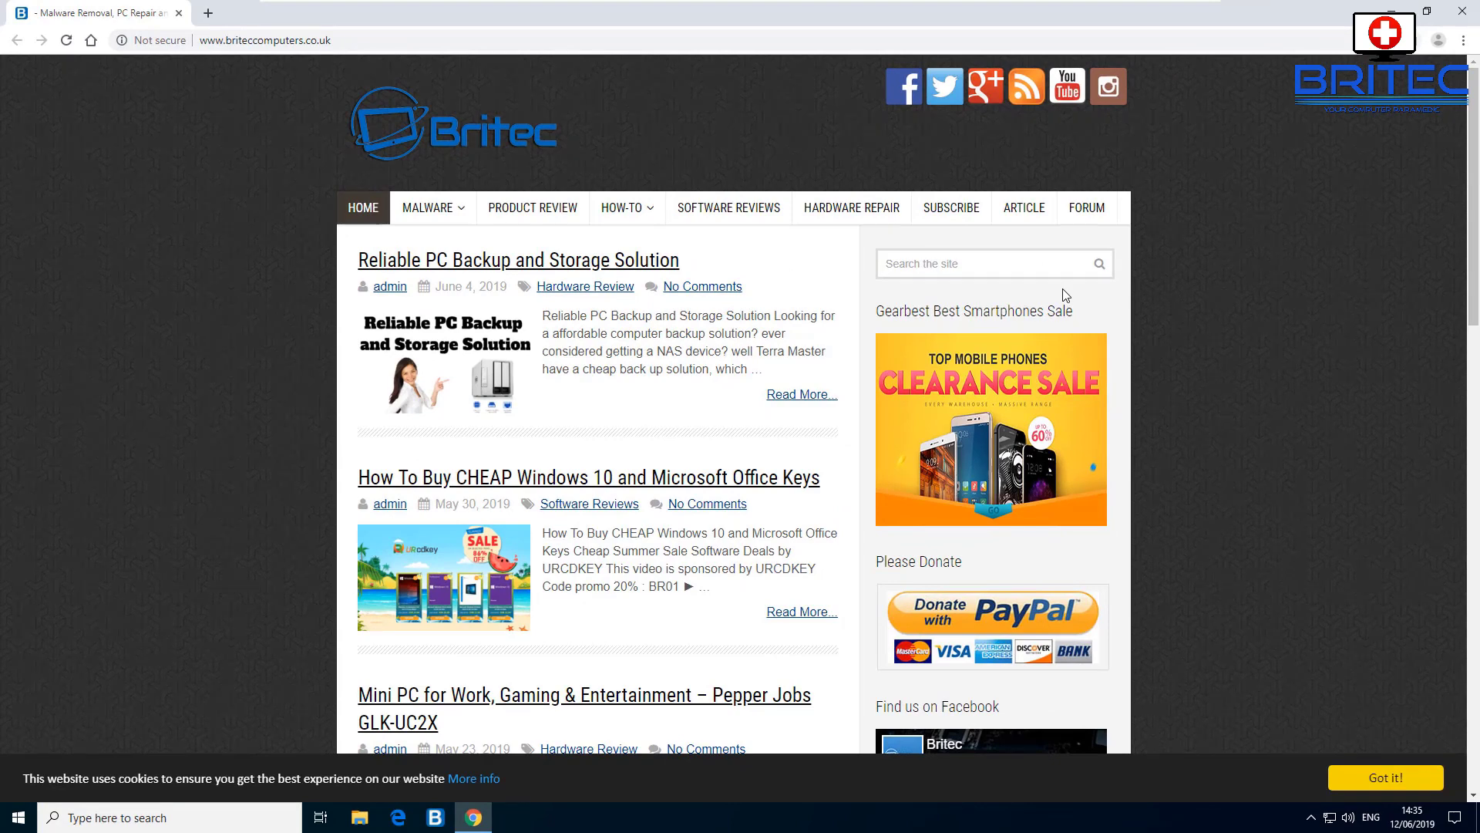
{"action": "left_click", "coordinate": [1465, 40]}
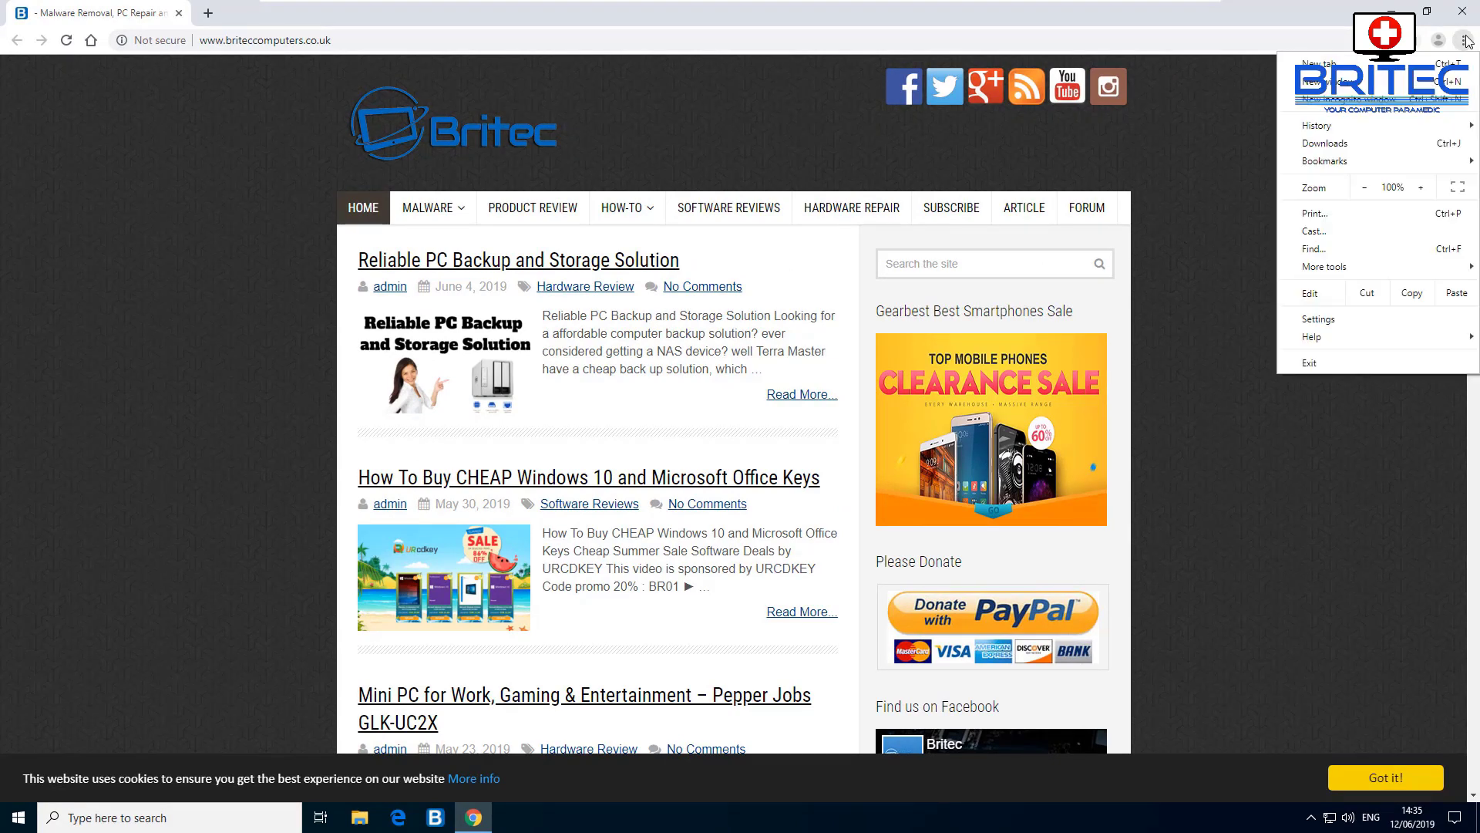
{"action": "left_click", "coordinate": [1316, 215]}
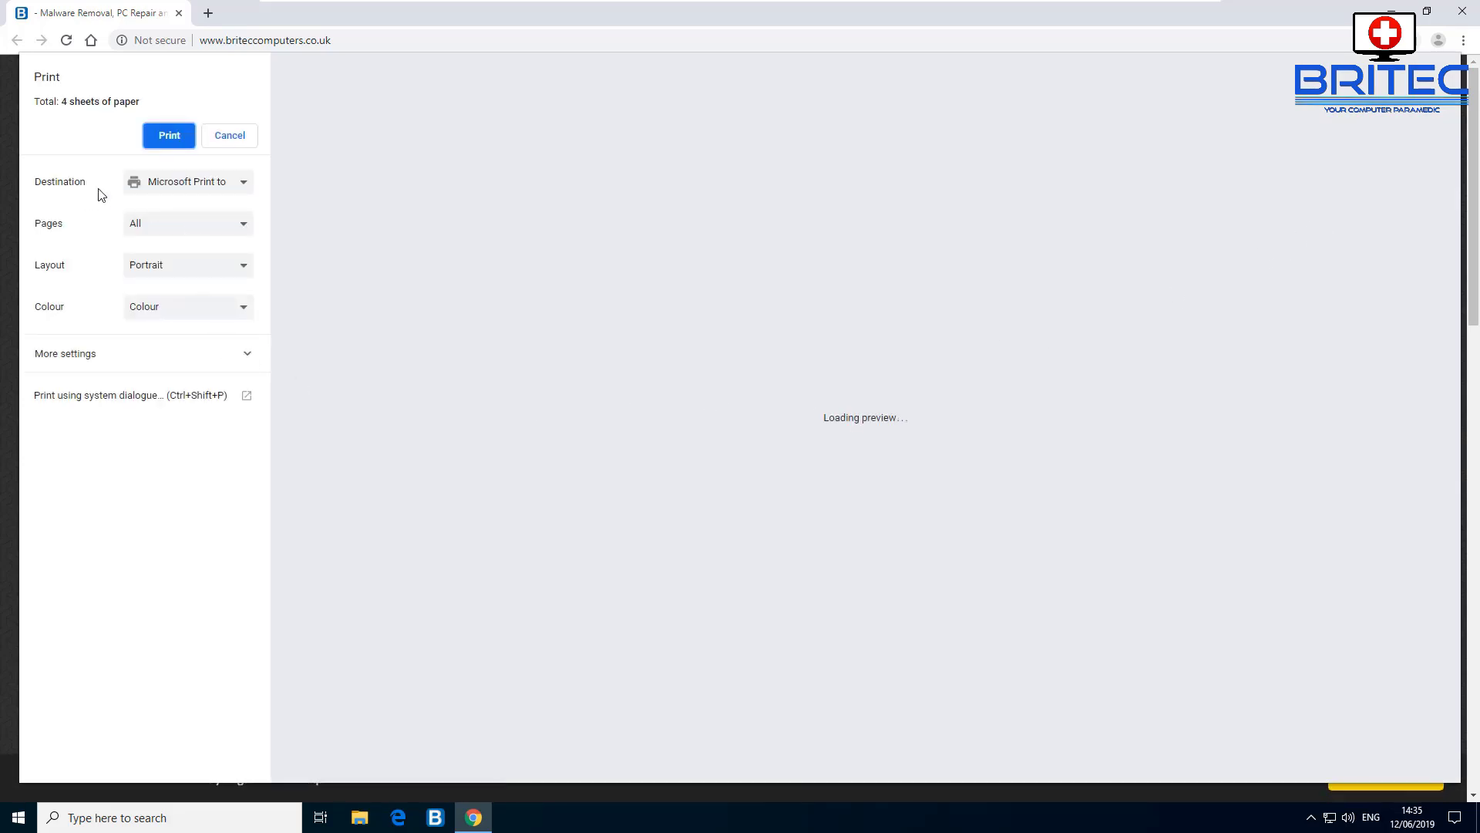
{"action": "left_click", "coordinate": [239, 190]}
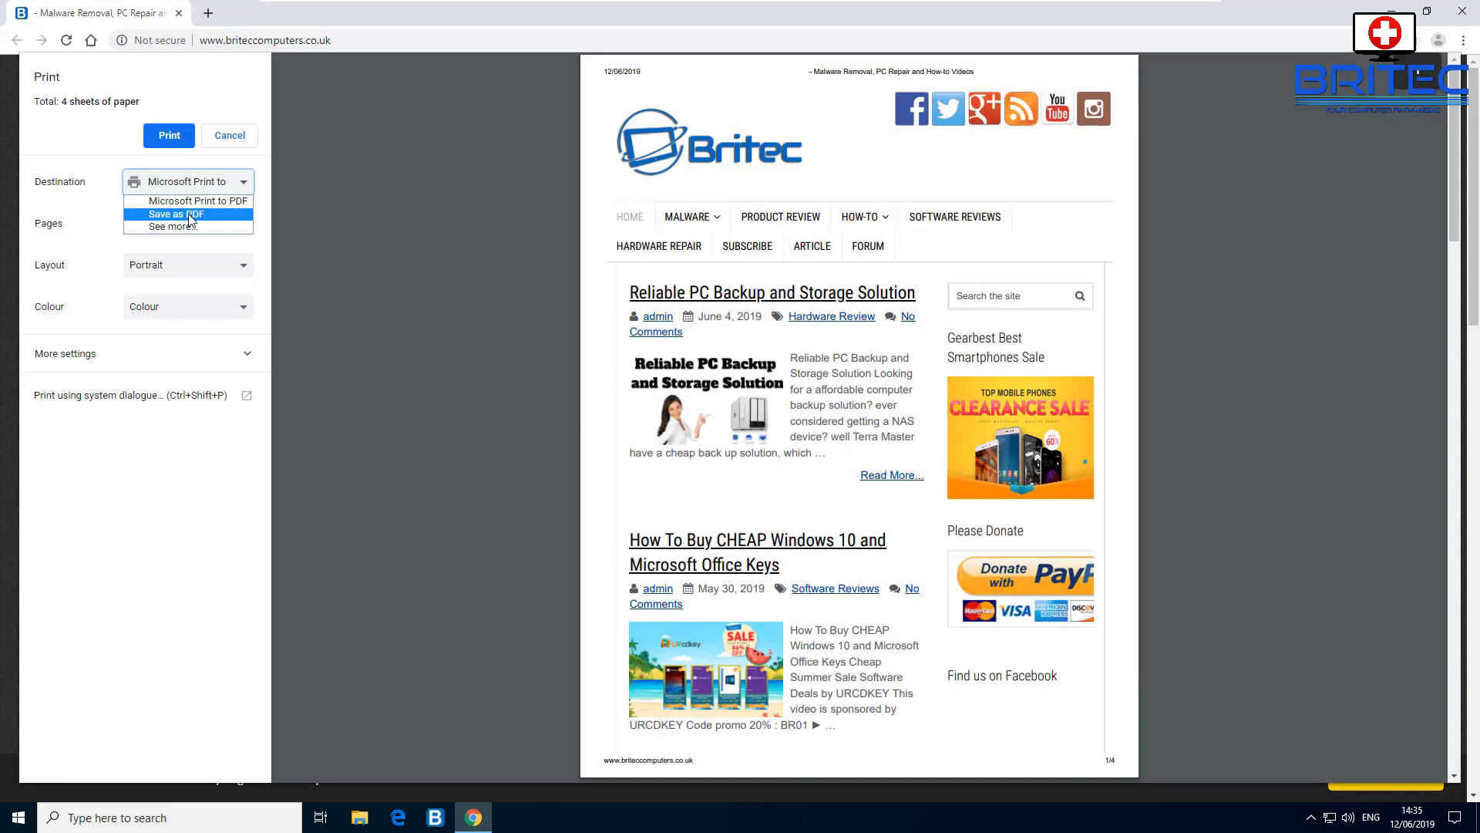
{"action": "left_click", "coordinate": [191, 215]}
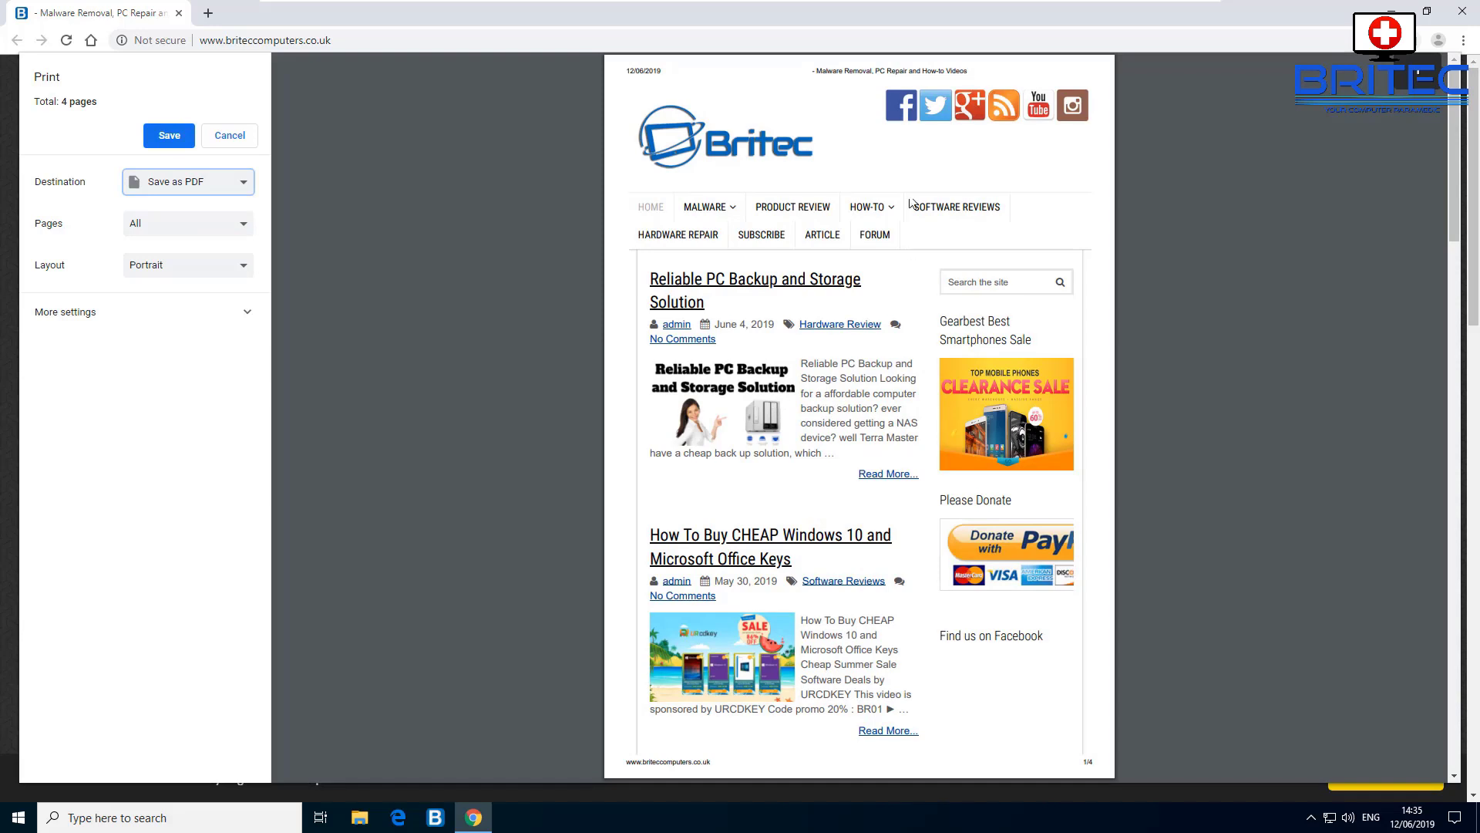
{"action": "left_click", "coordinate": [169, 135]}
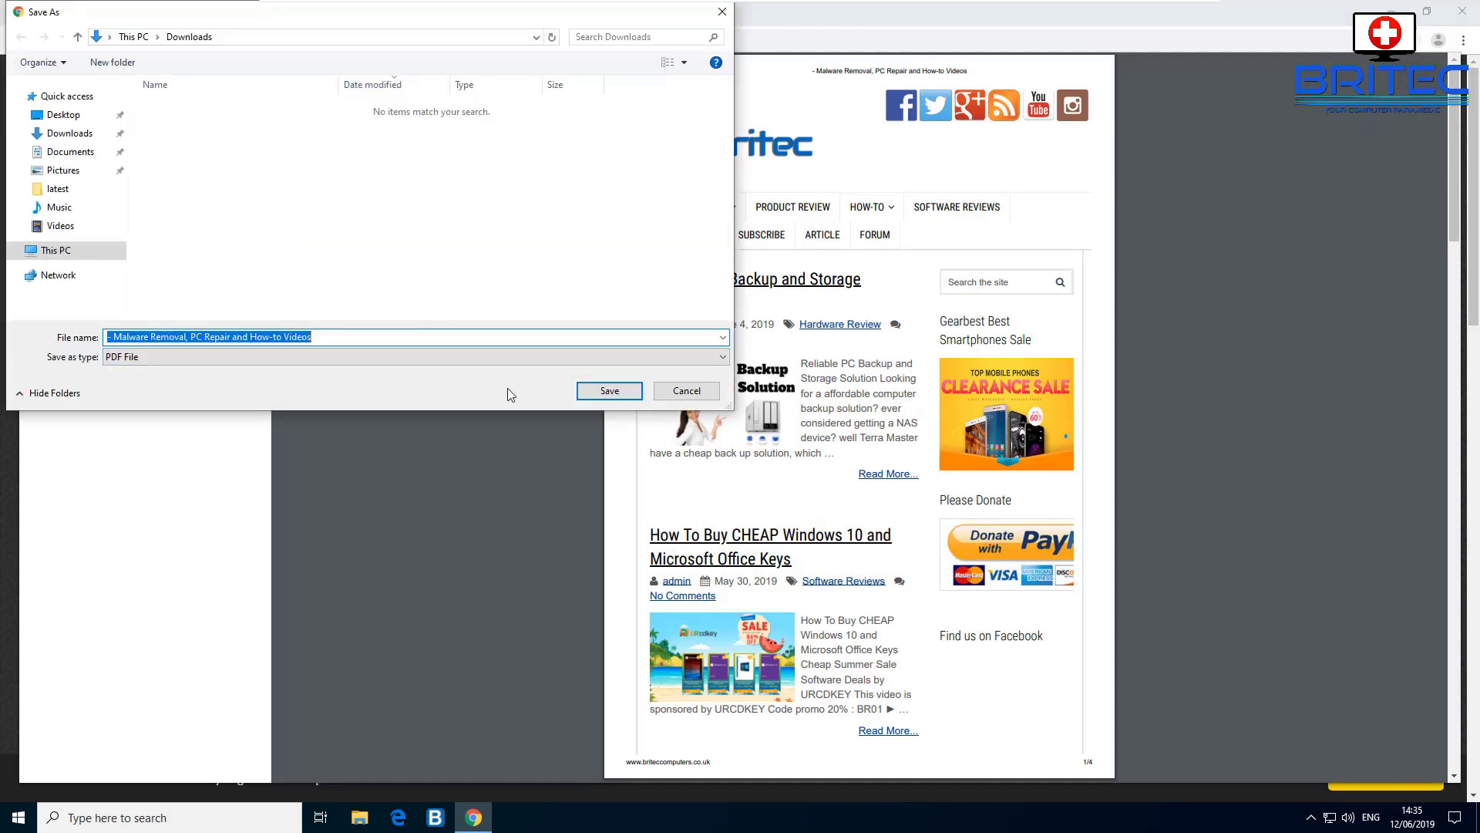
{"action": "left_click", "coordinate": [609, 387]}
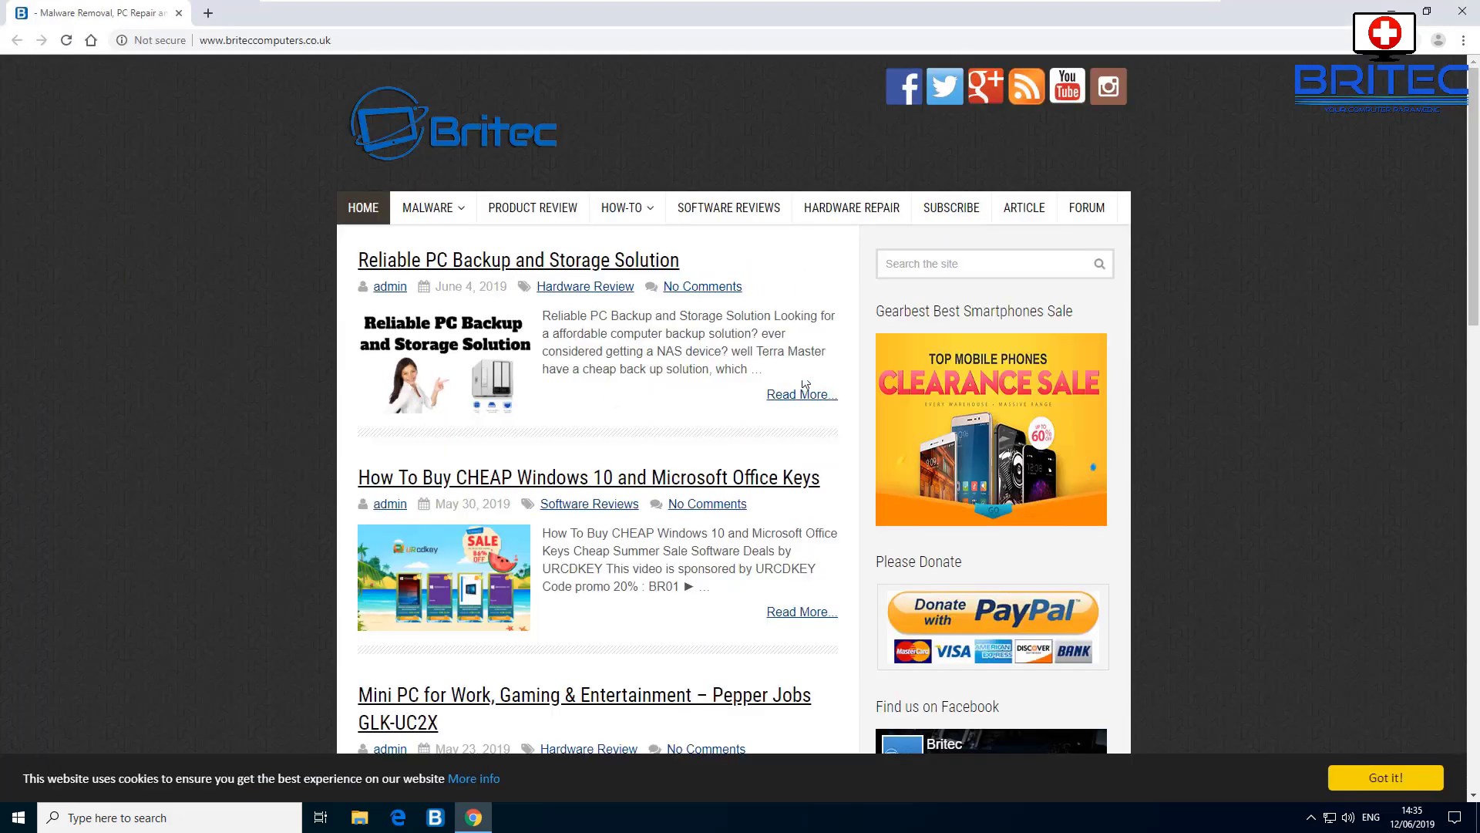
- Close Chrome, open the saved PDF in Google Chrome, scroll through it, then close it
{"action": "left_click", "coordinate": [1463, 12]}
{"action": "left_click_drag", "start_coordinate": [31, 347], "coordinate": [652, 376]}
{"action": "double_click", "coordinate": [616, 264]}
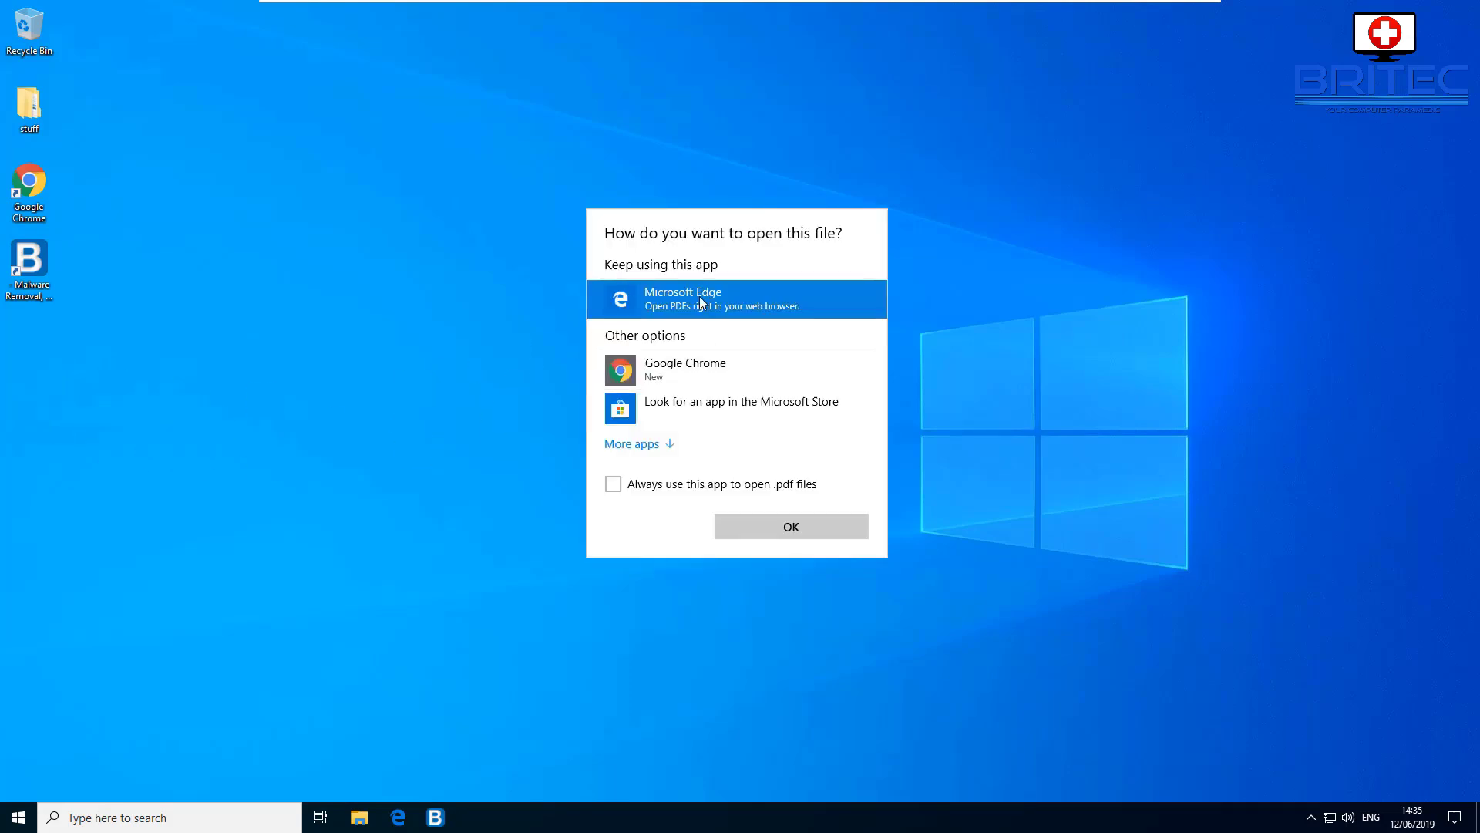
{"action": "left_click", "coordinate": [661, 363]}
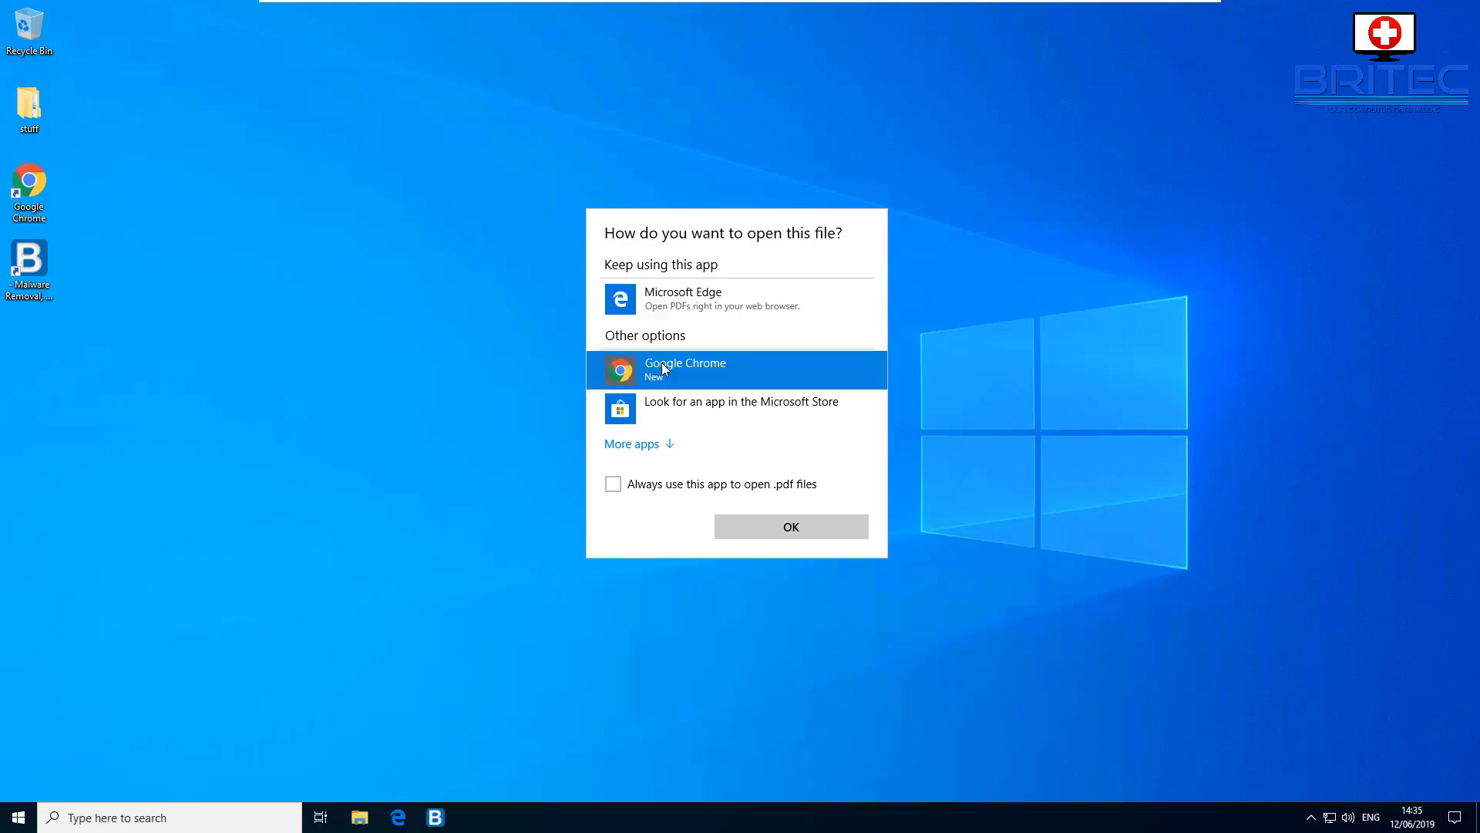
{"action": "left_click", "coordinate": [755, 521]}
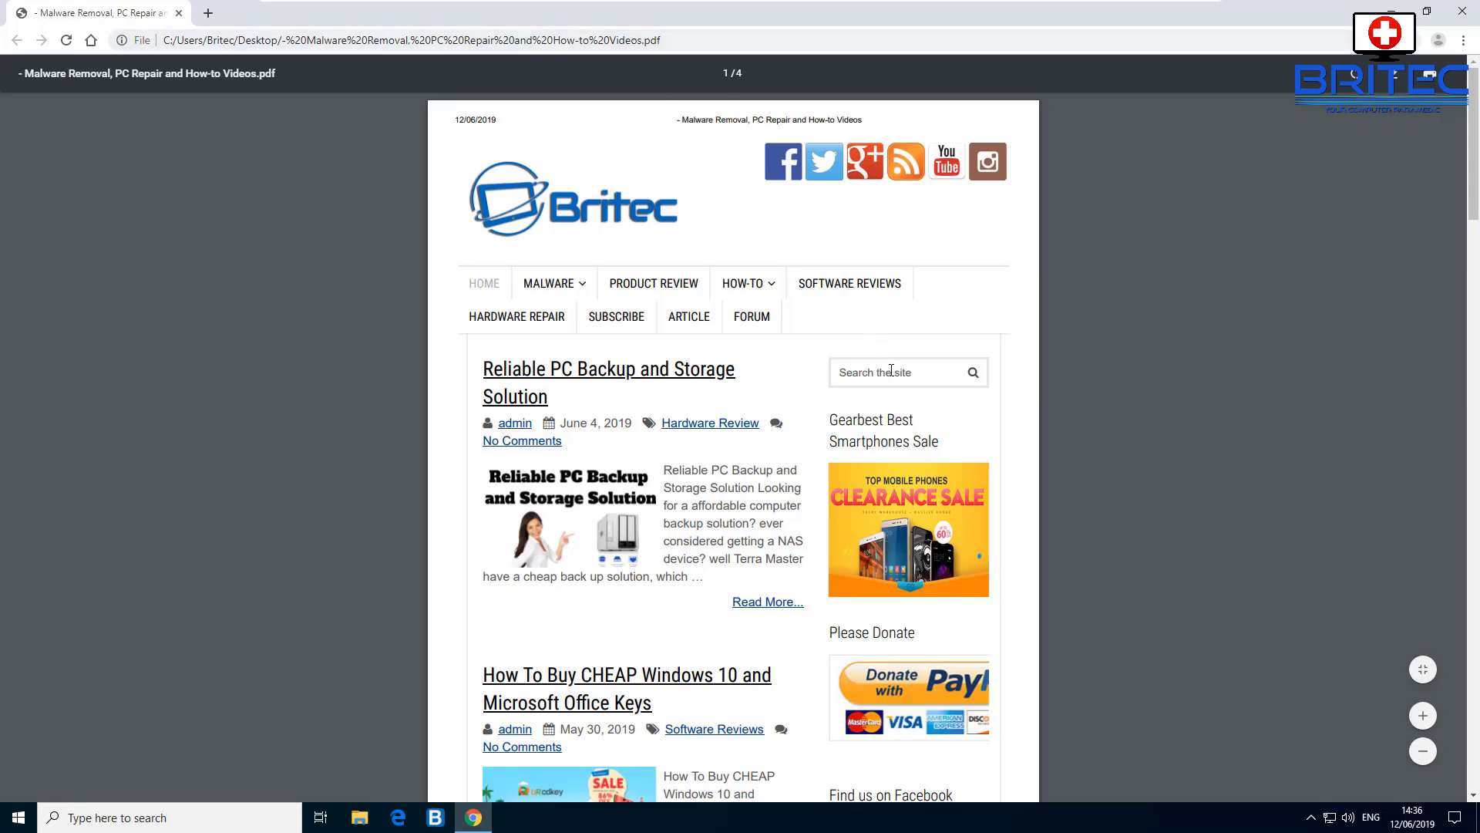
{"action": "scroll", "coordinate": [902, 407], "scroll_direction": "down", "scroll_amount": 8}
{"action": "scroll", "coordinate": [903, 423], "scroll_direction": "down", "scroll_amount": 6}
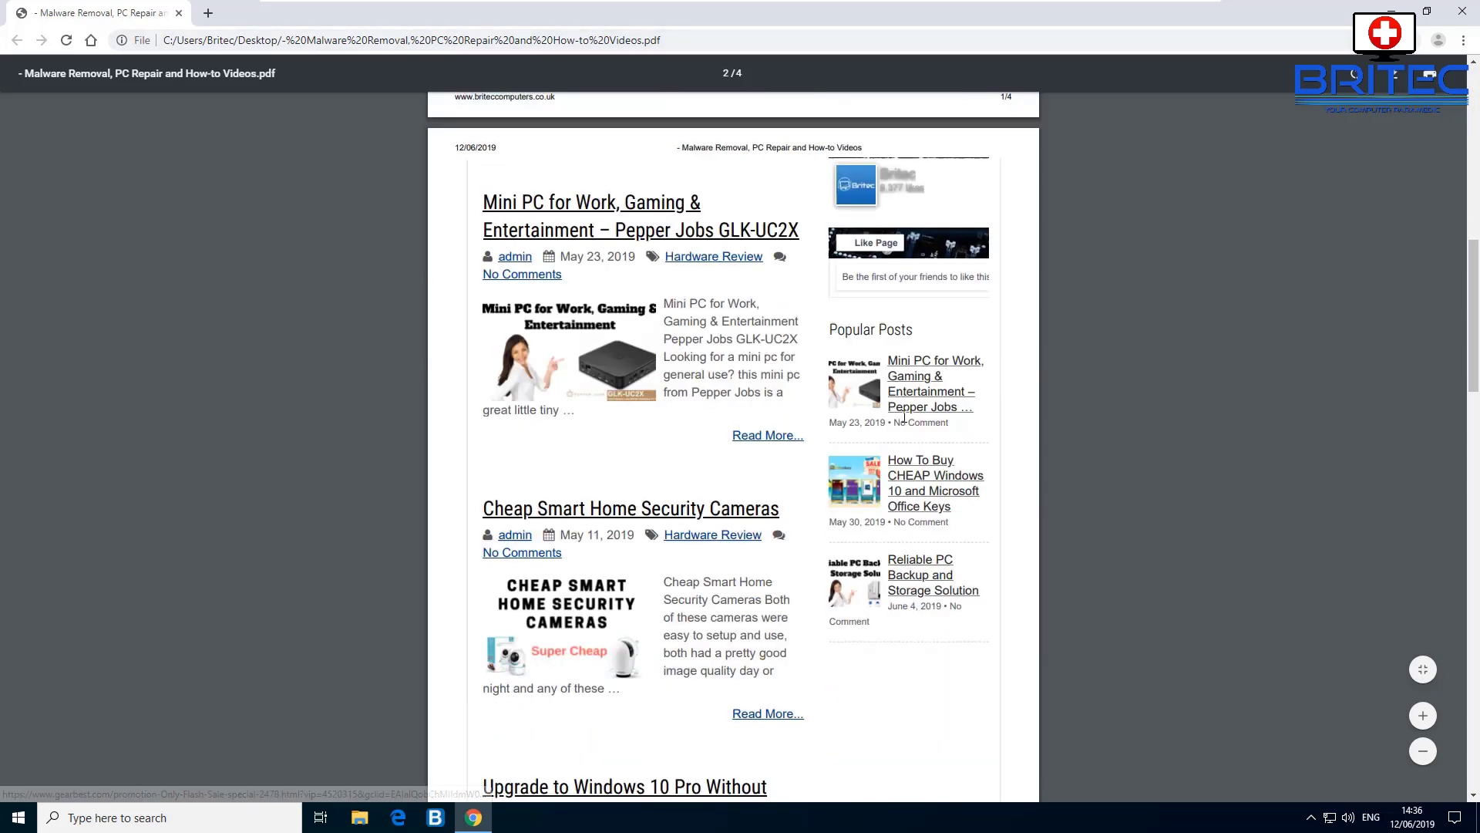
{"action": "left_click", "coordinate": [1462, 14]}
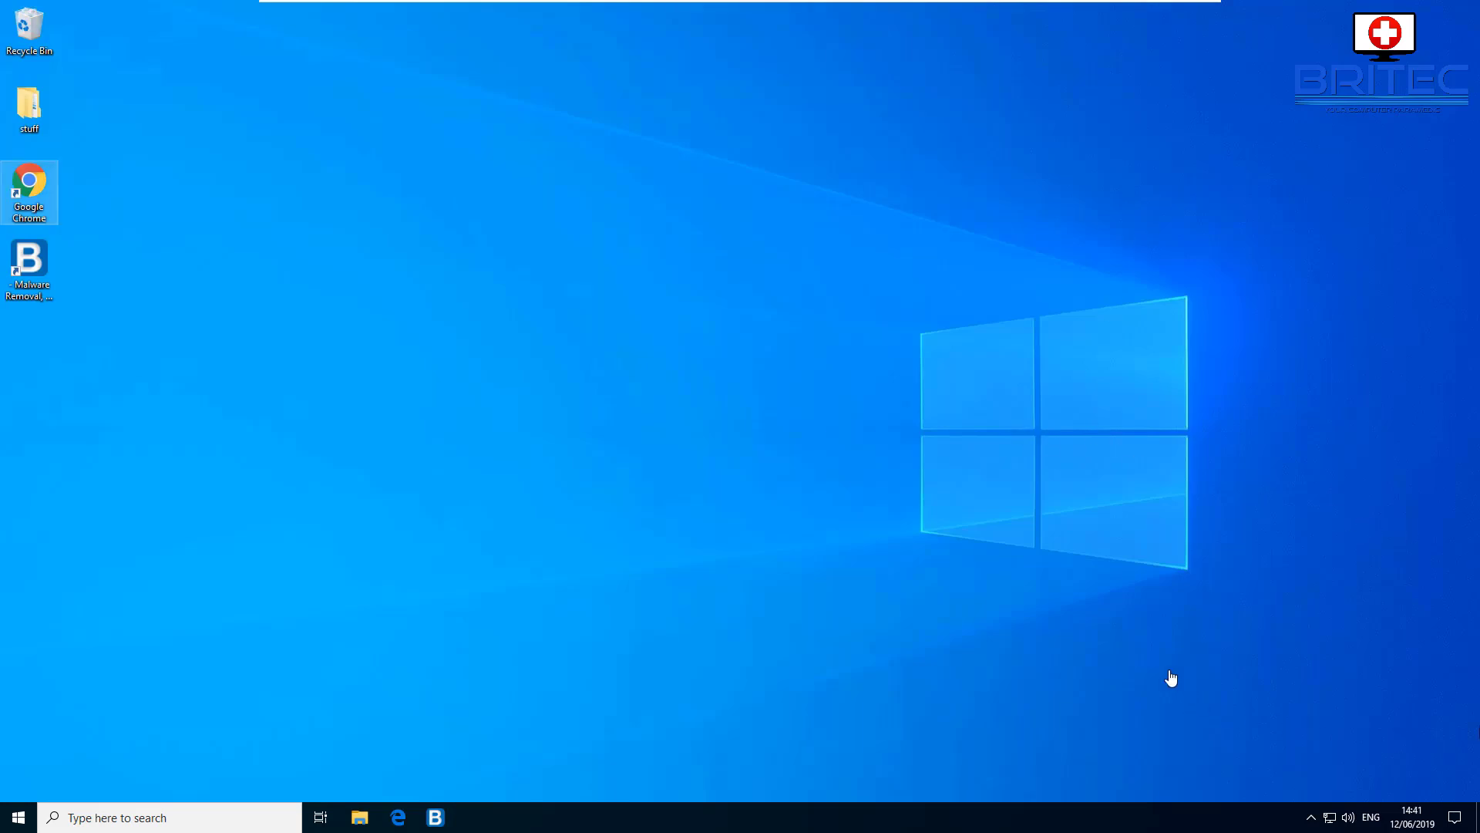
- Switch on and confirm 'Send a Do Not Track request' in Chrome's advanced settings, then close Chrome
{"action": "double_click", "coordinate": [31, 183]}
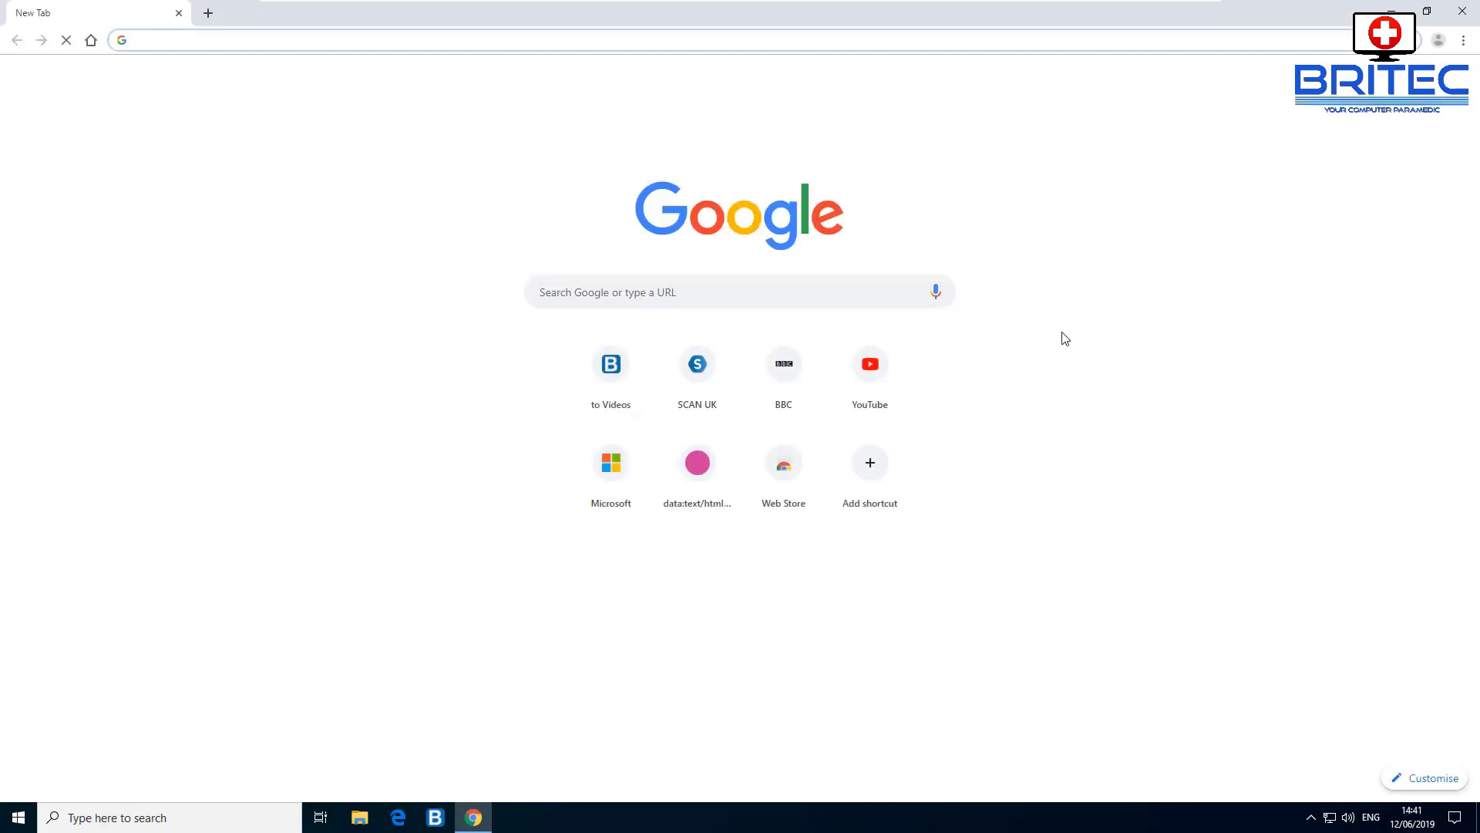
{"action": "left_click", "coordinate": [1464, 41]}
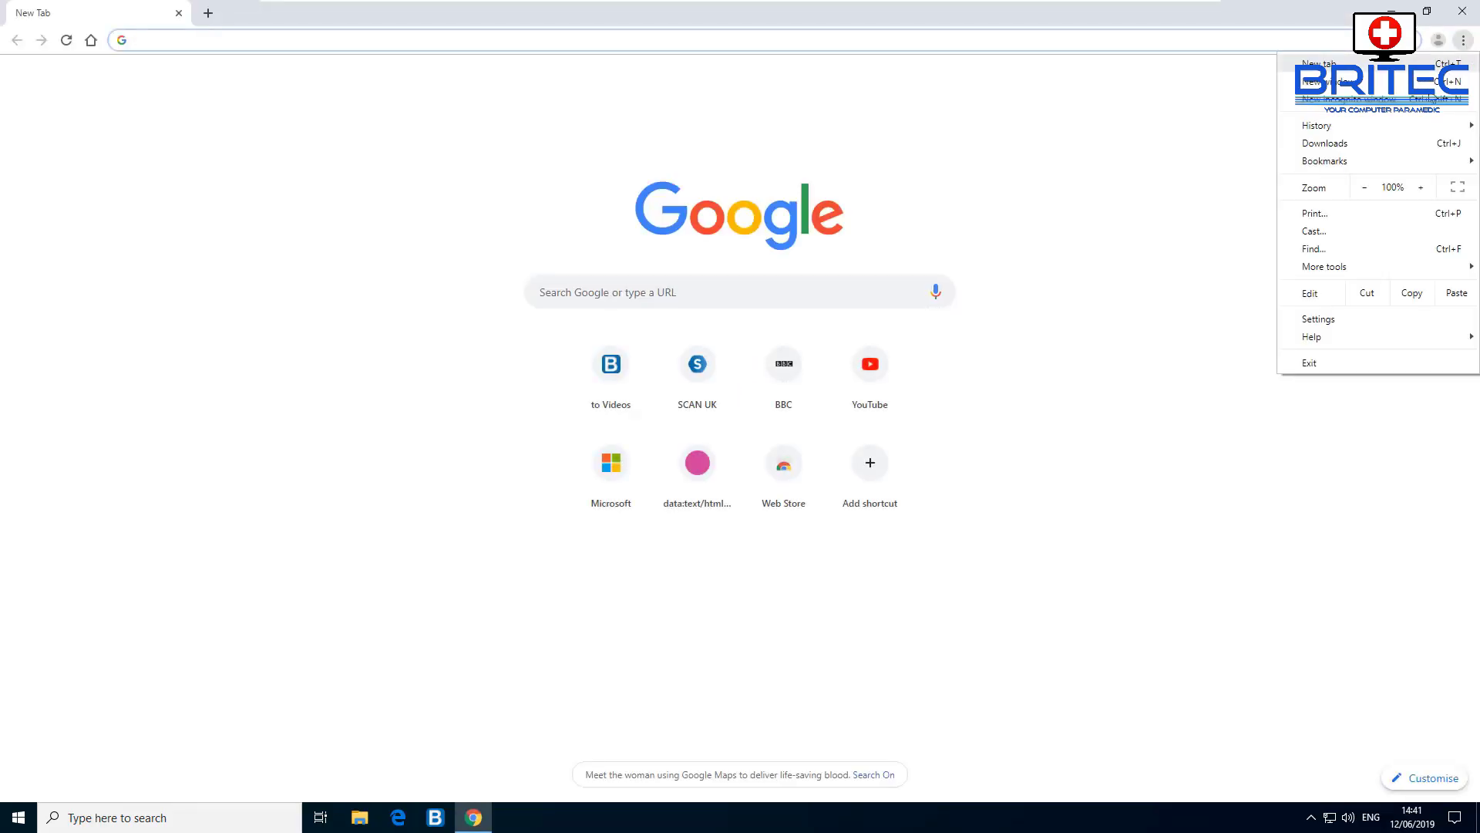
{"action": "left_click", "coordinate": [1320, 321]}
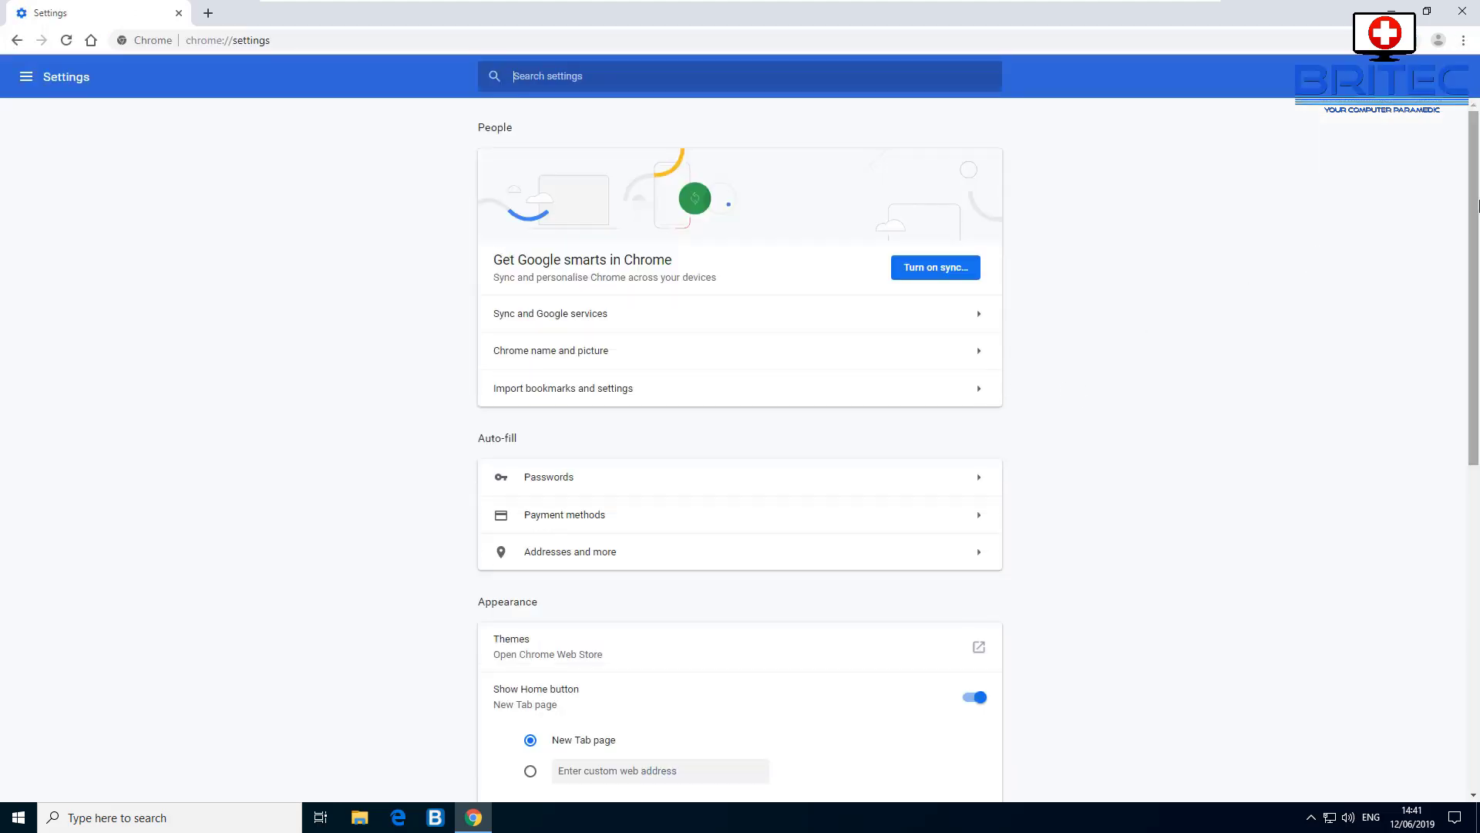
{"action": "left_click_drag", "start_coordinate": [1473, 171], "coordinate": [1473, 516]}
{"action": "left_click", "coordinate": [728, 740]}
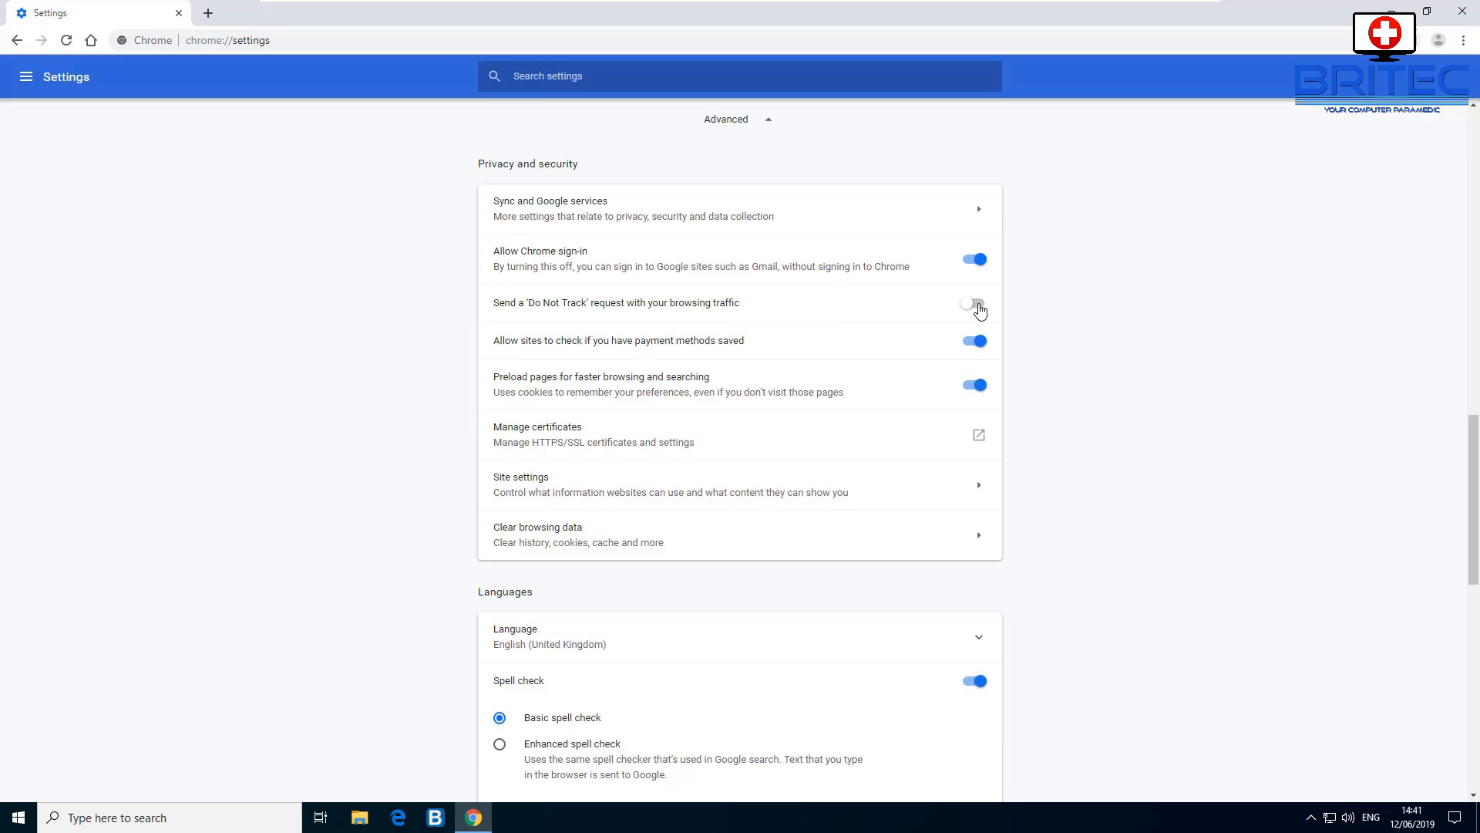
{"action": "left_click", "coordinate": [977, 304]}
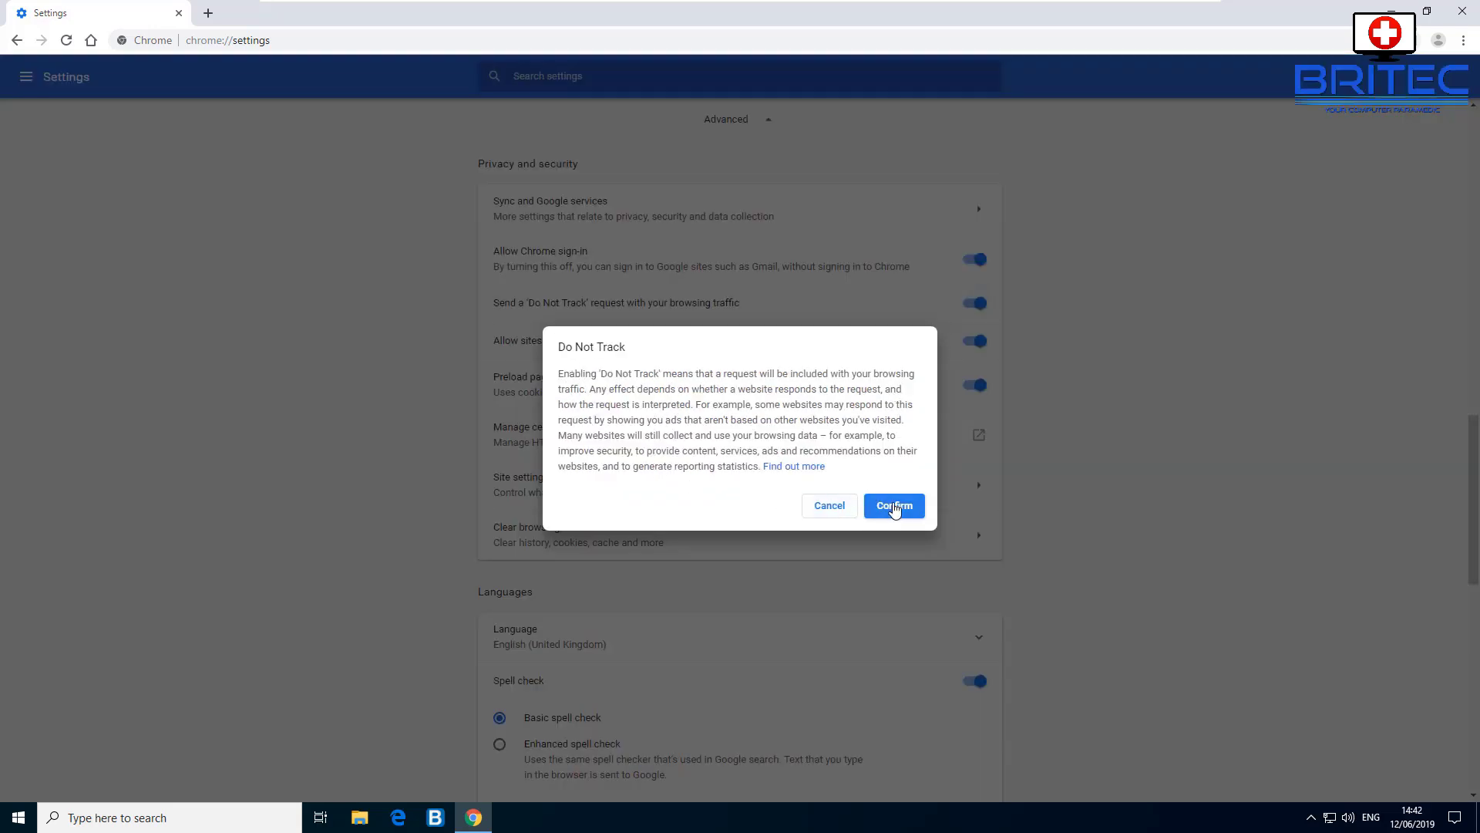
{"action": "left_click", "coordinate": [894, 509]}
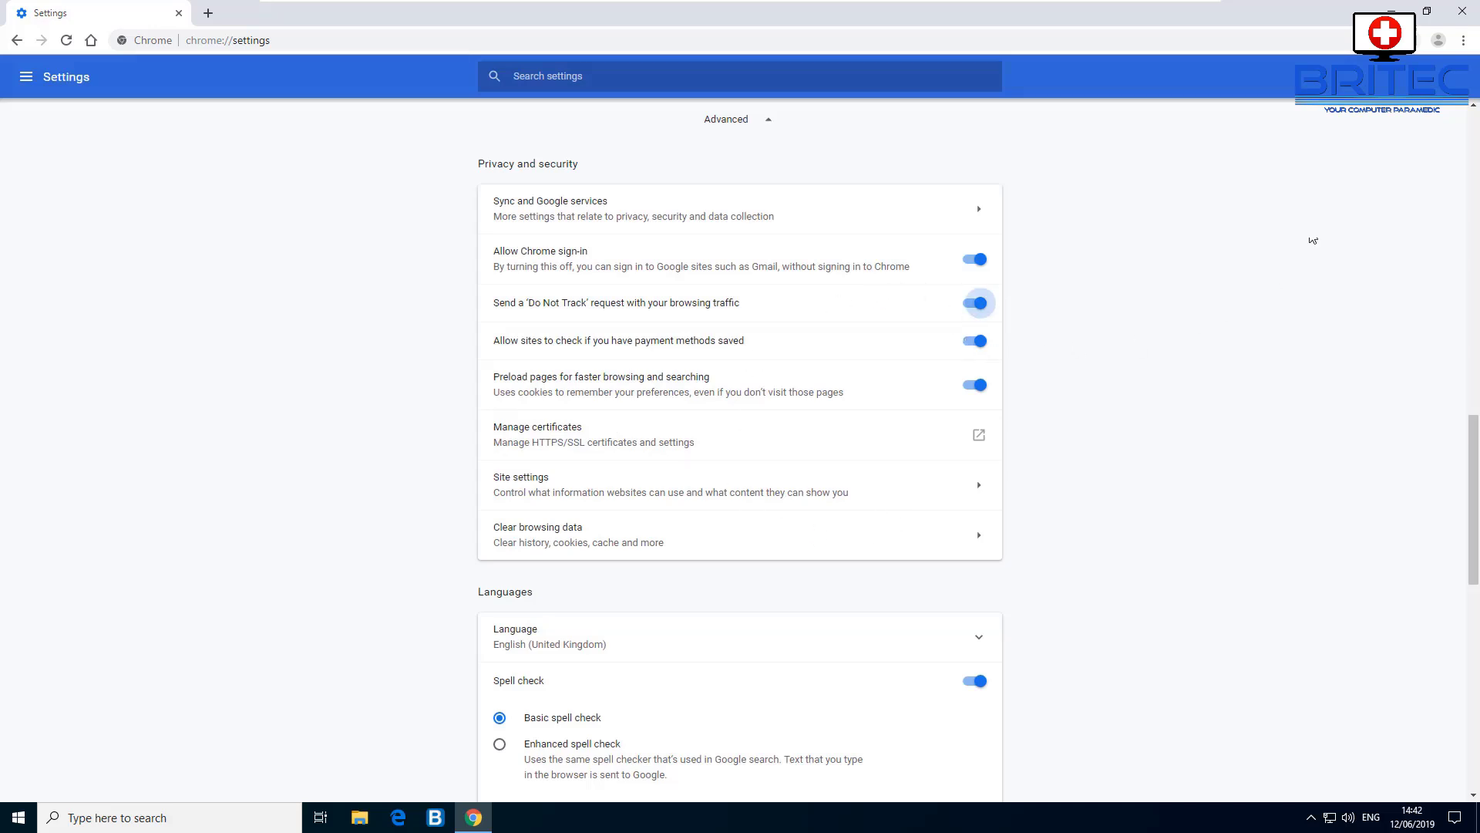
{"action": "left_click", "coordinate": [1463, 12]}
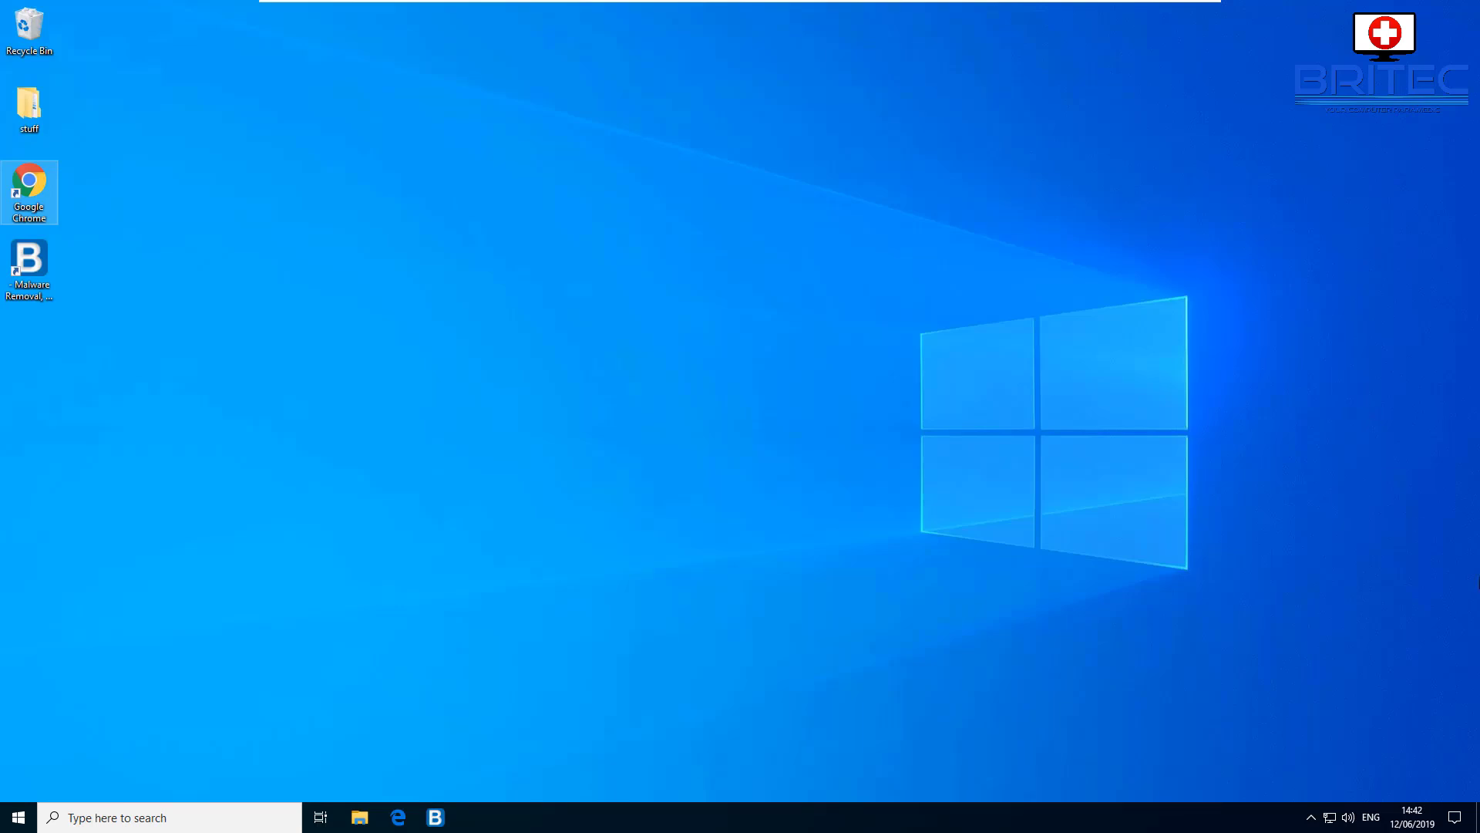
- Turn off 'Continue running background apps when Google Chrome is closed' in advanced settings, then close Chrome
{"action": "double_click", "coordinate": [27, 179]}
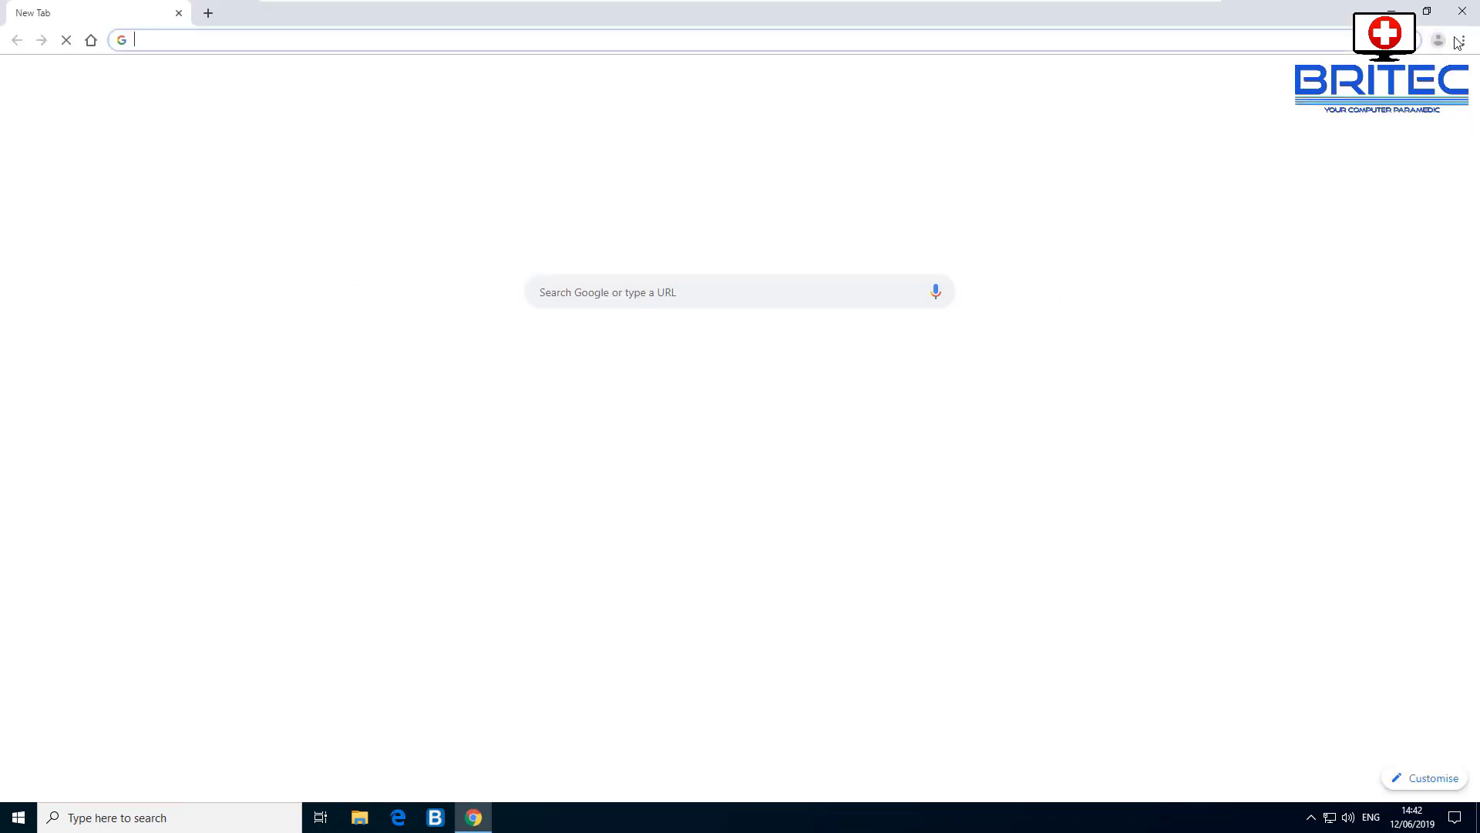
{"action": "left_click", "coordinate": [1462, 44]}
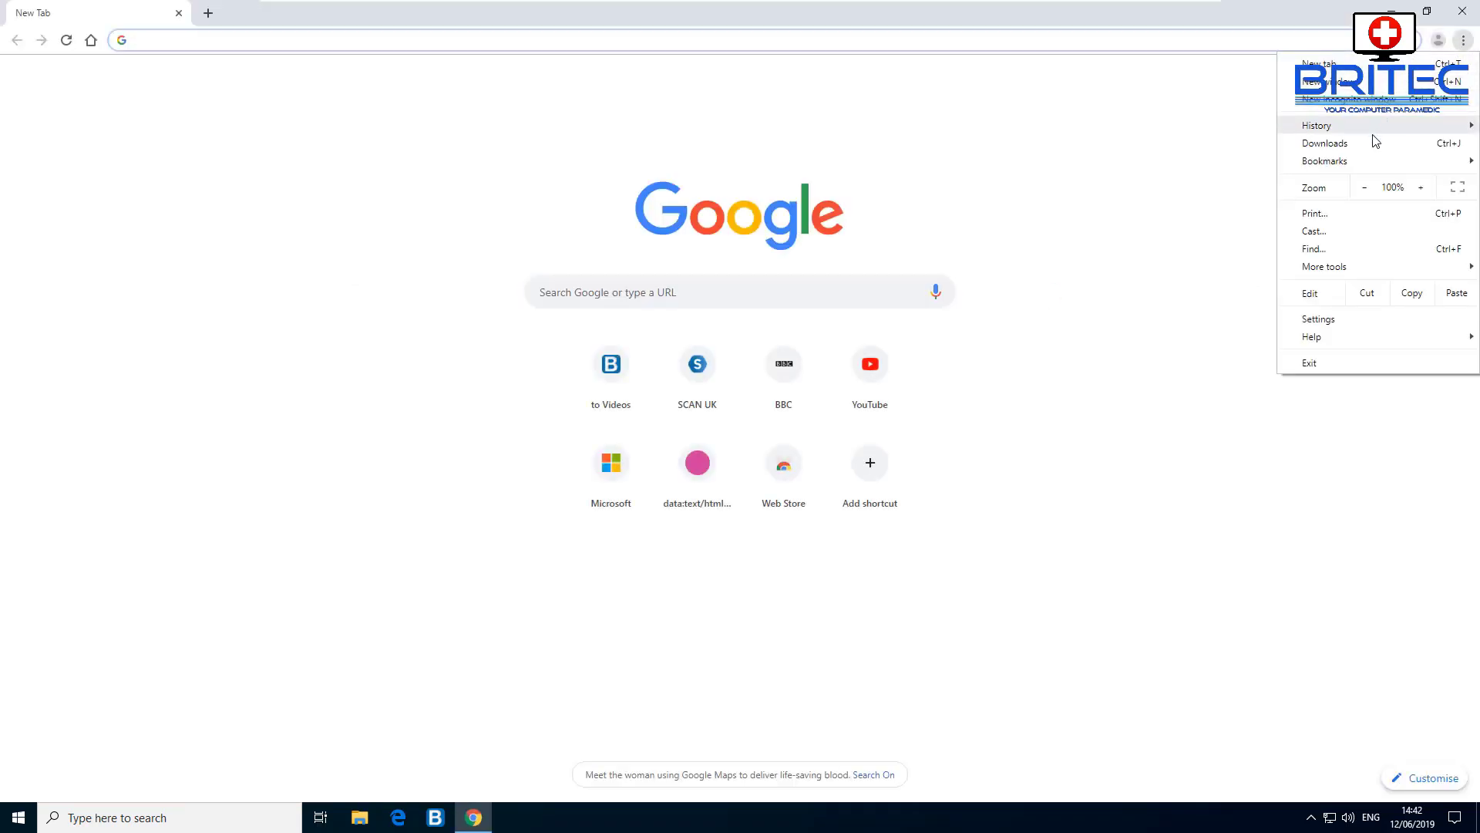
{"action": "left_click", "coordinate": [1347, 319]}
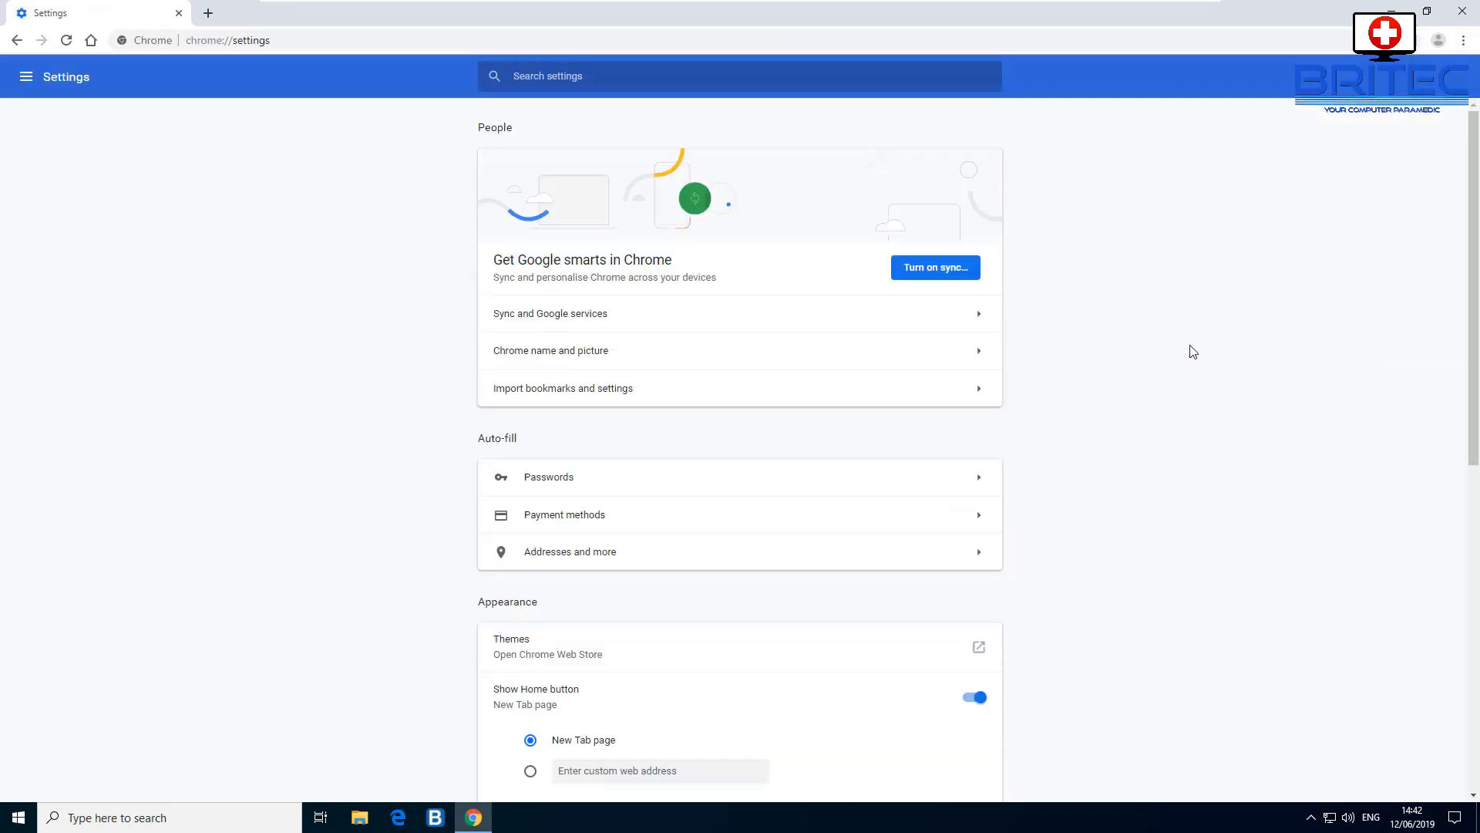
{"action": "scroll", "coordinate": [1183, 385], "scroll_direction": "down", "scroll_amount": 8}
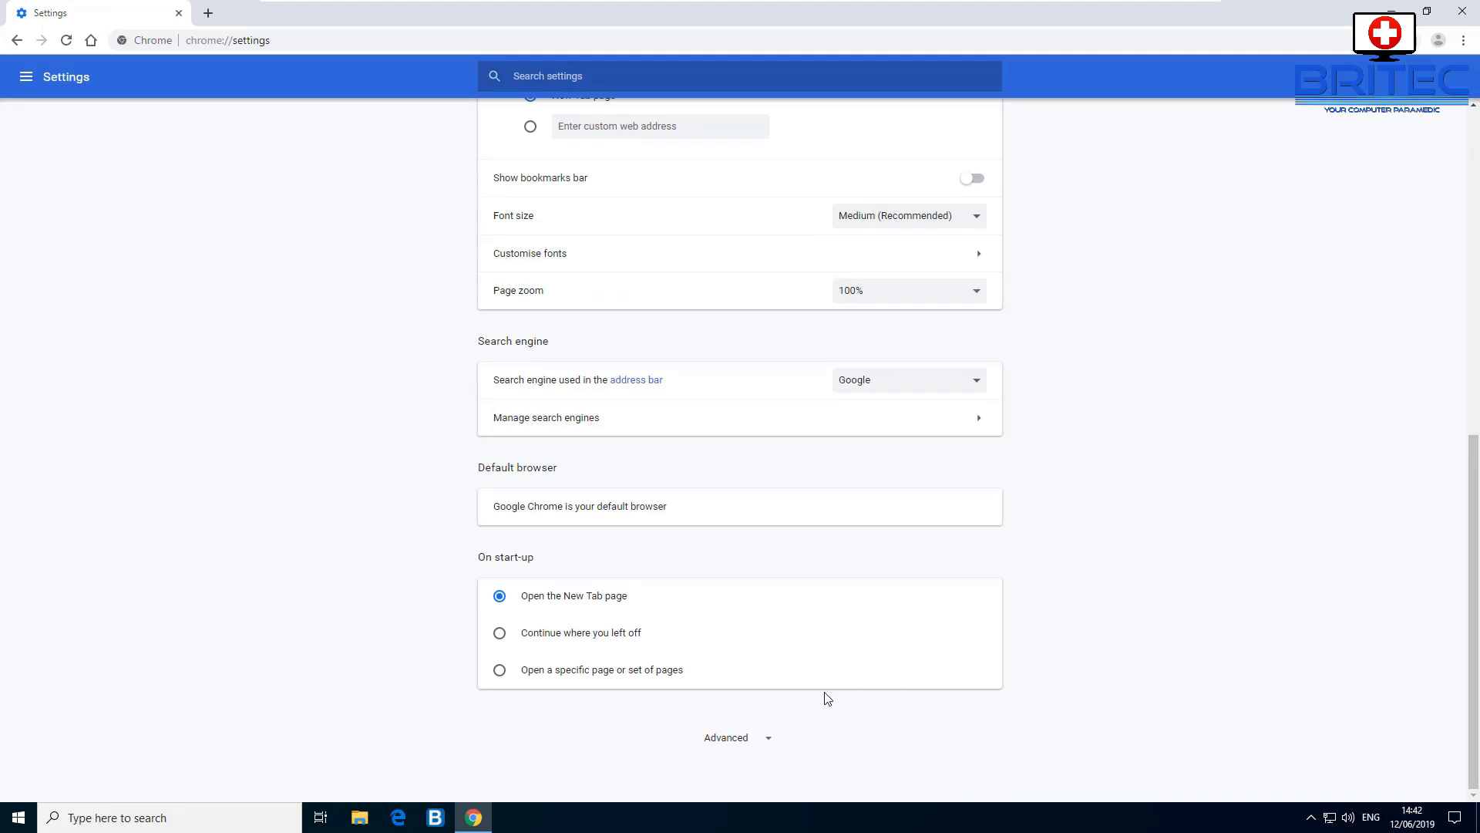
{"action": "left_click", "coordinate": [724, 740]}
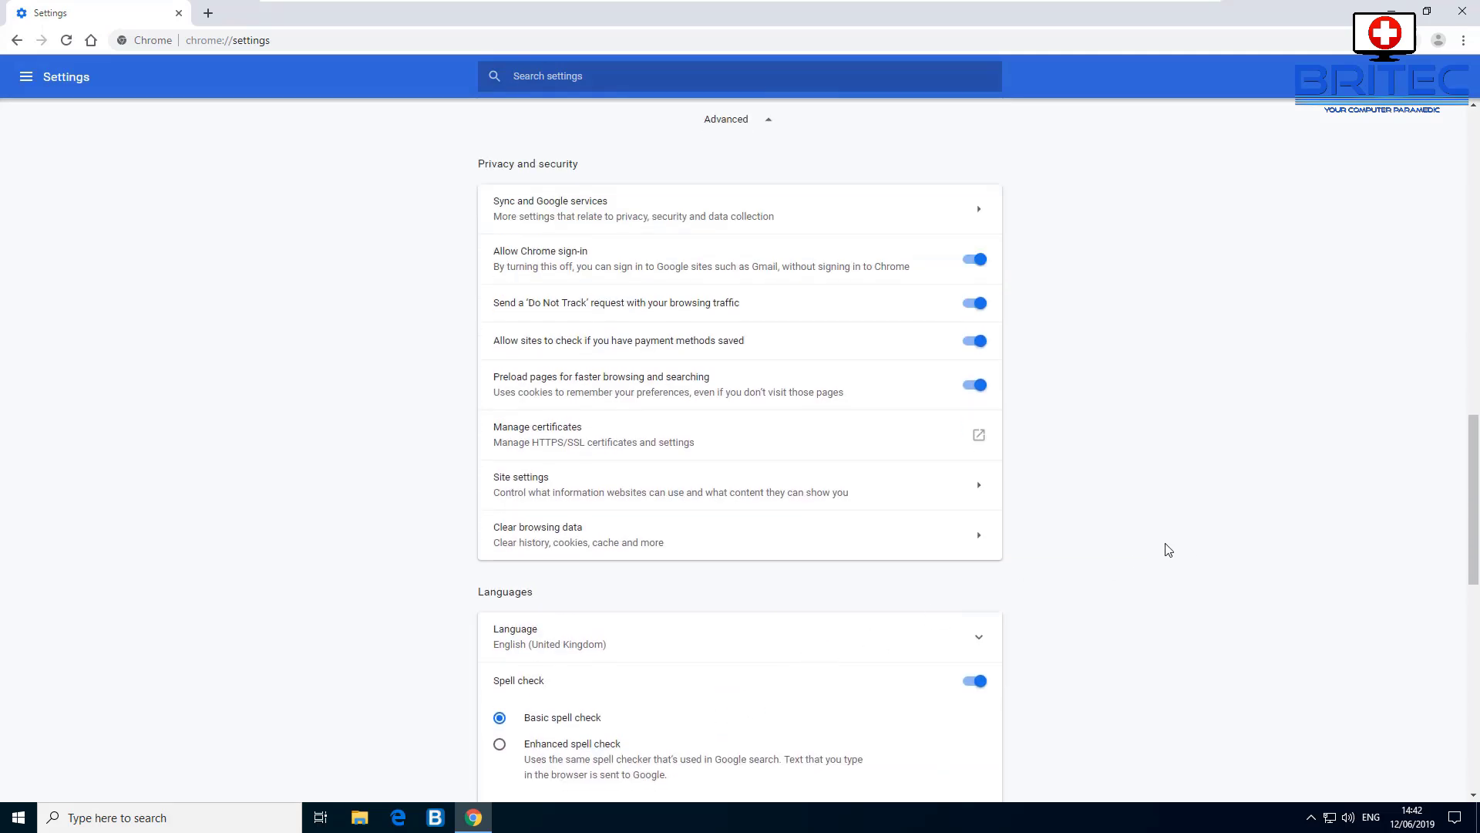
{"action": "scroll", "coordinate": [1125, 559], "scroll_direction": "down", "scroll_amount": 8}
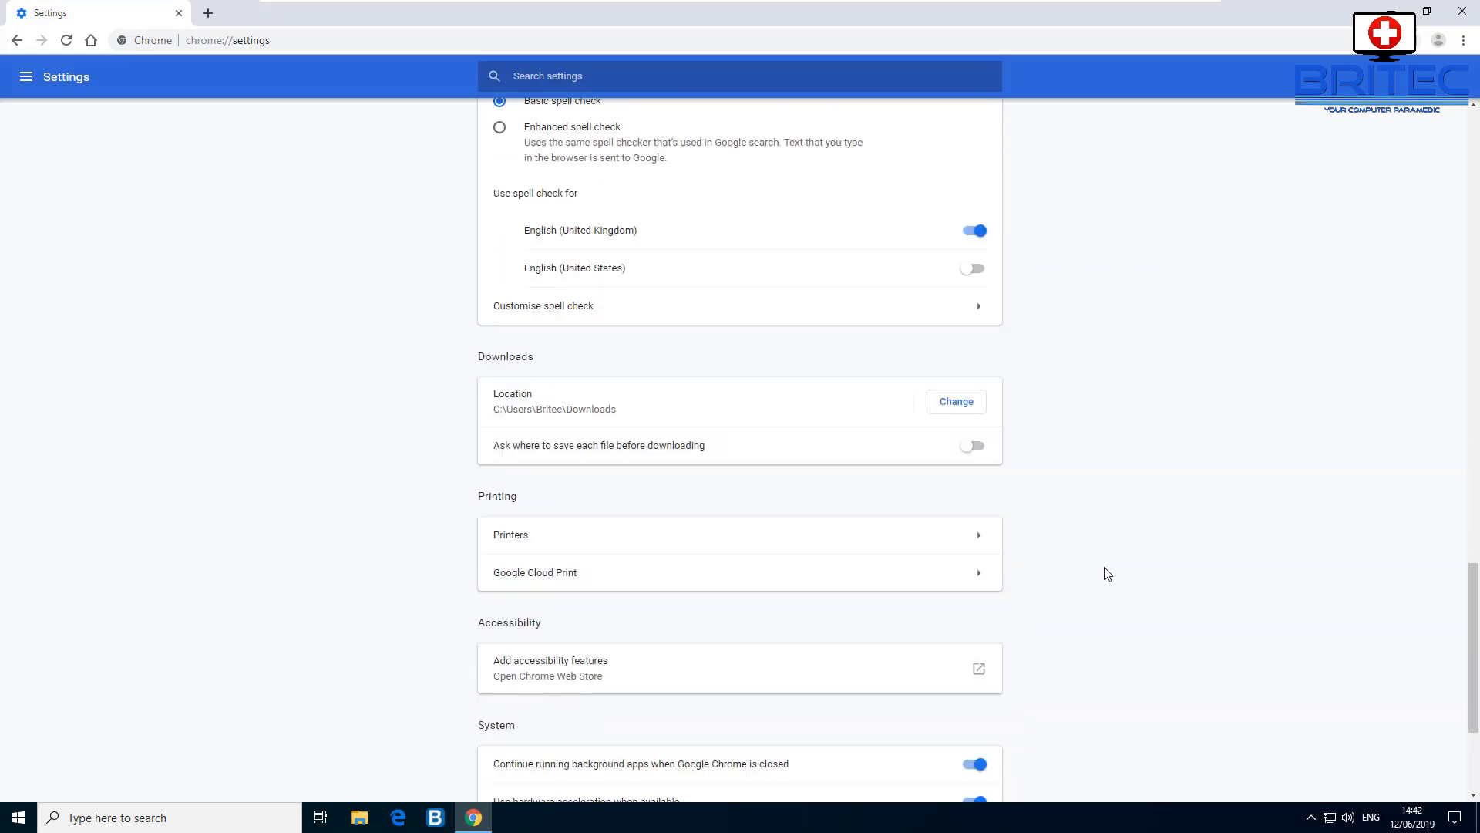
{"action": "scroll", "coordinate": [1108, 574], "scroll_direction": "down", "scroll_amount": 3}
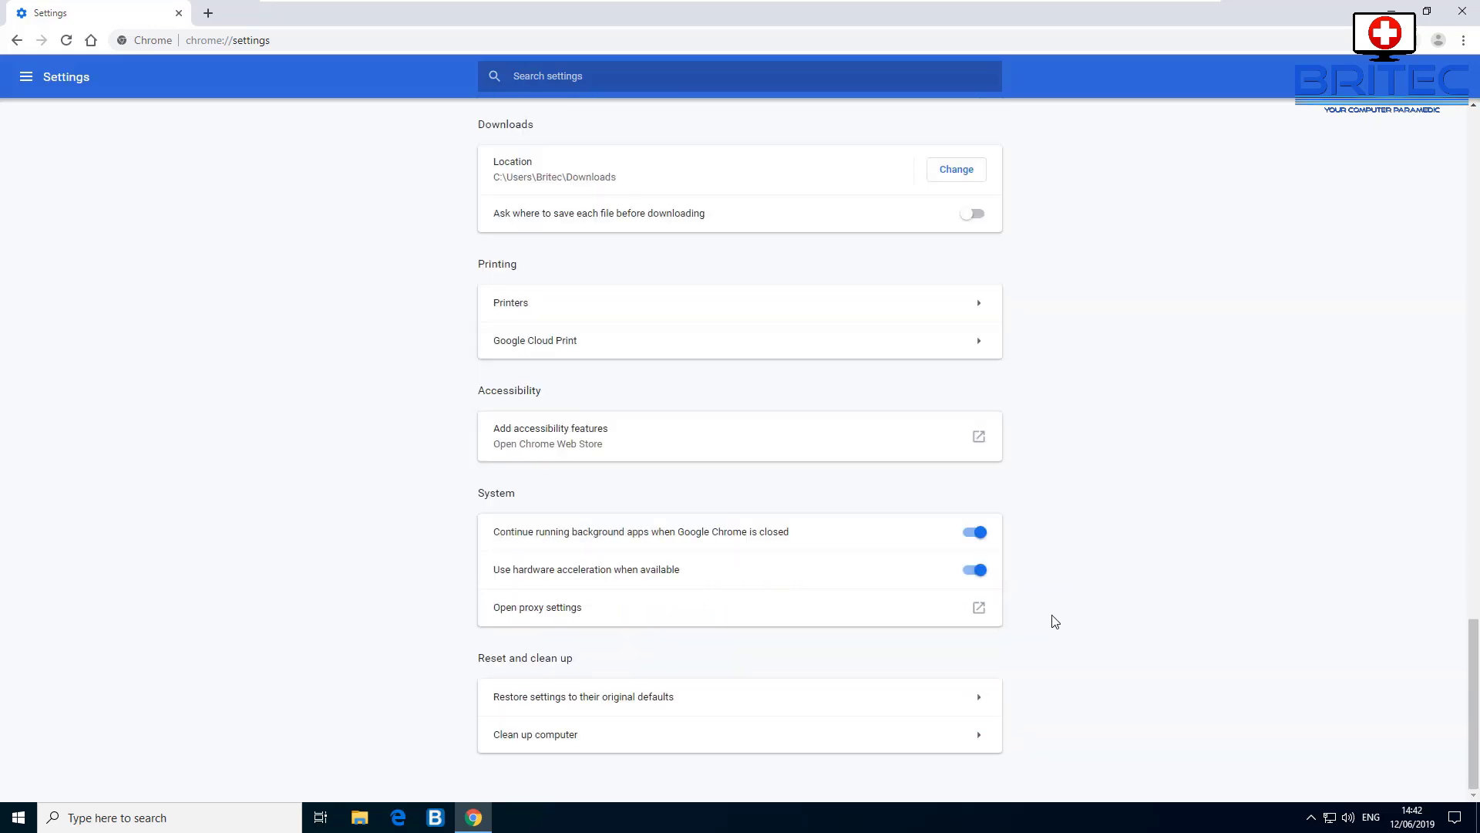
{"action": "left_click", "coordinate": [975, 534]}
{"action": "left_click", "coordinate": [1462, 12]}
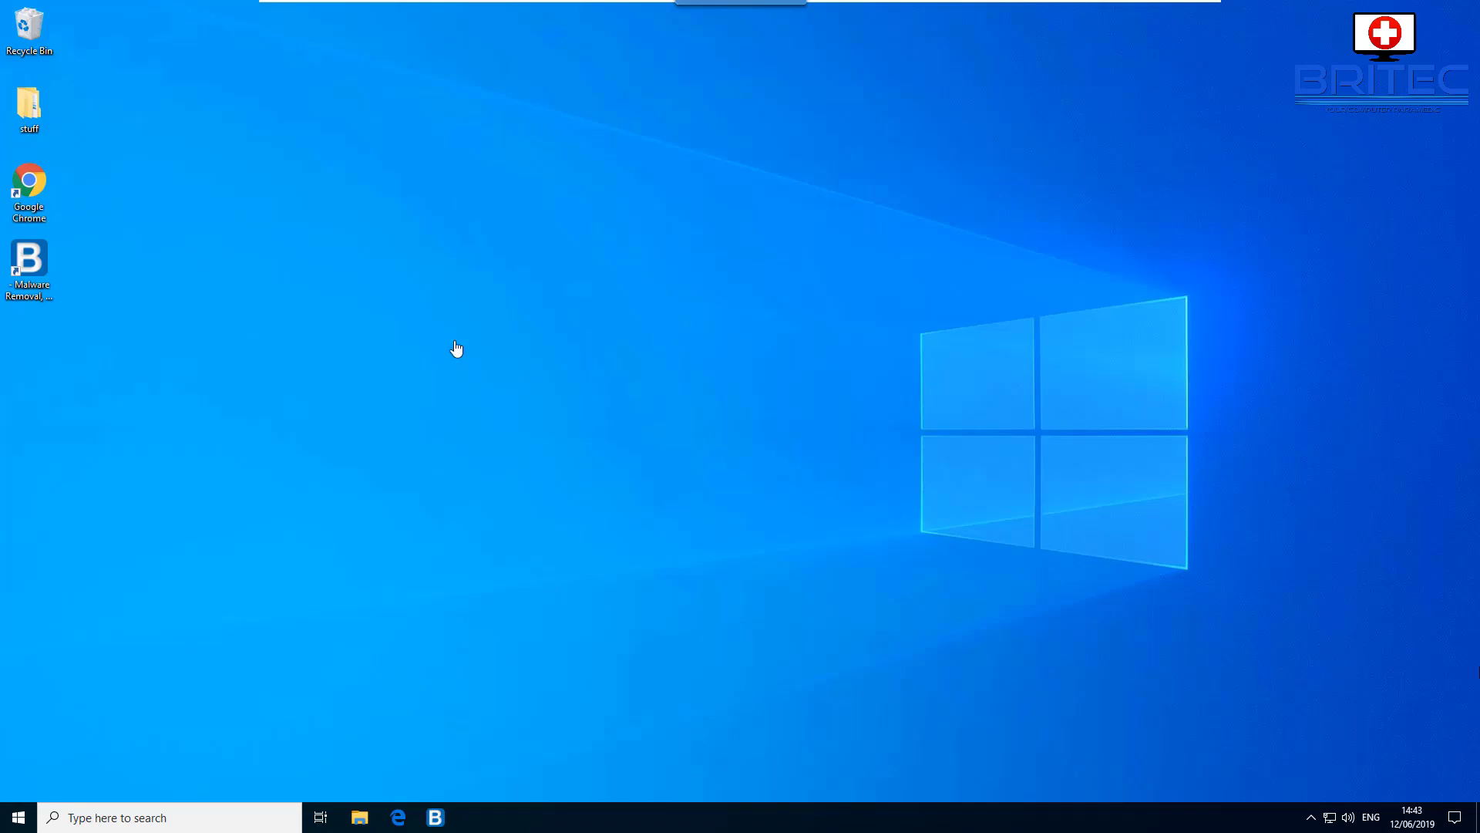
- Launch Chrome and set the snowy mountain photo from Chrome backgrounds > Landscapes as the New Tab background
{"action": "left_click", "coordinate": [57, 187]}
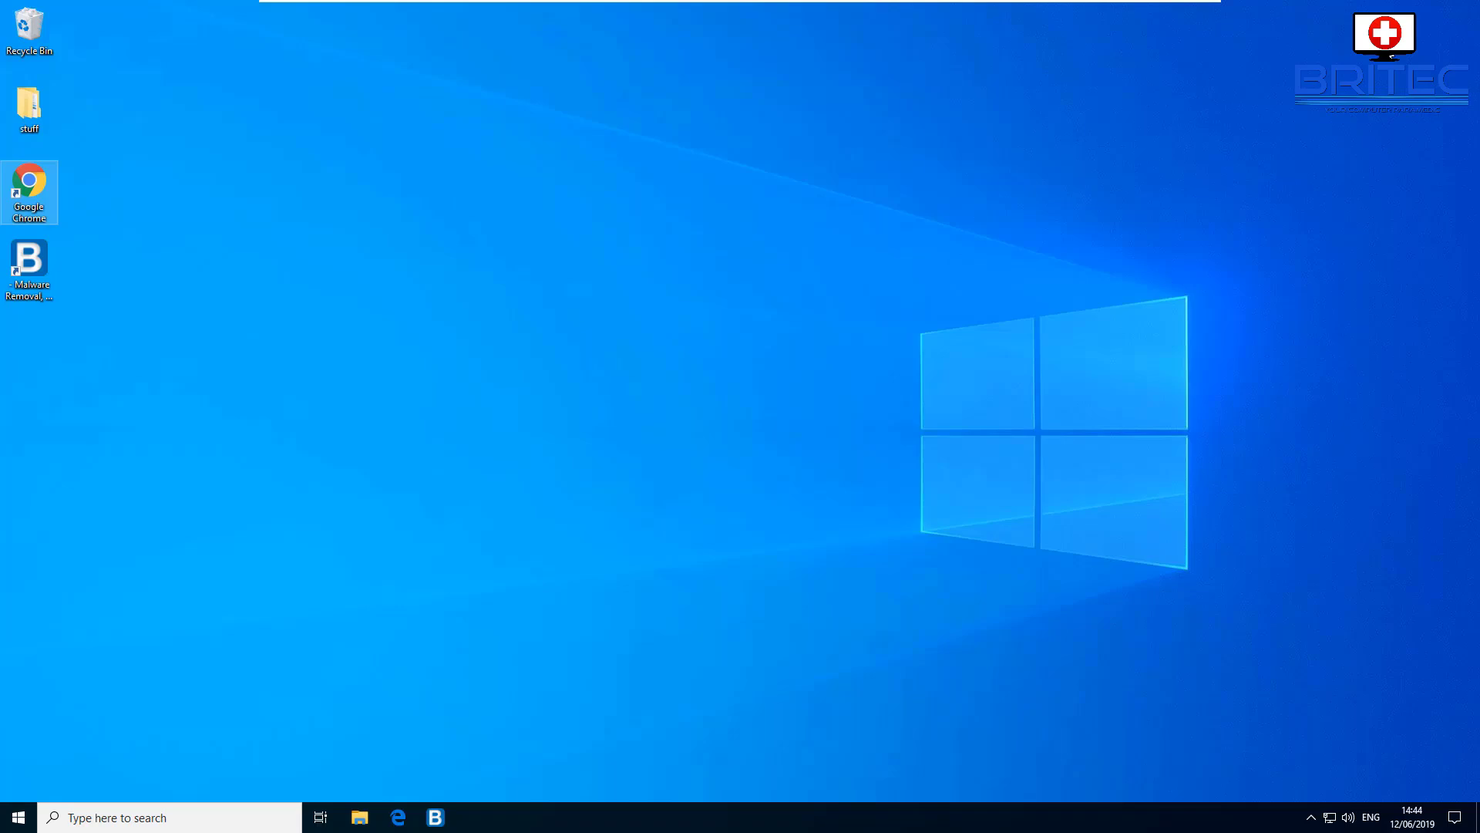
{"action": "double_click", "coordinate": [34, 188]}
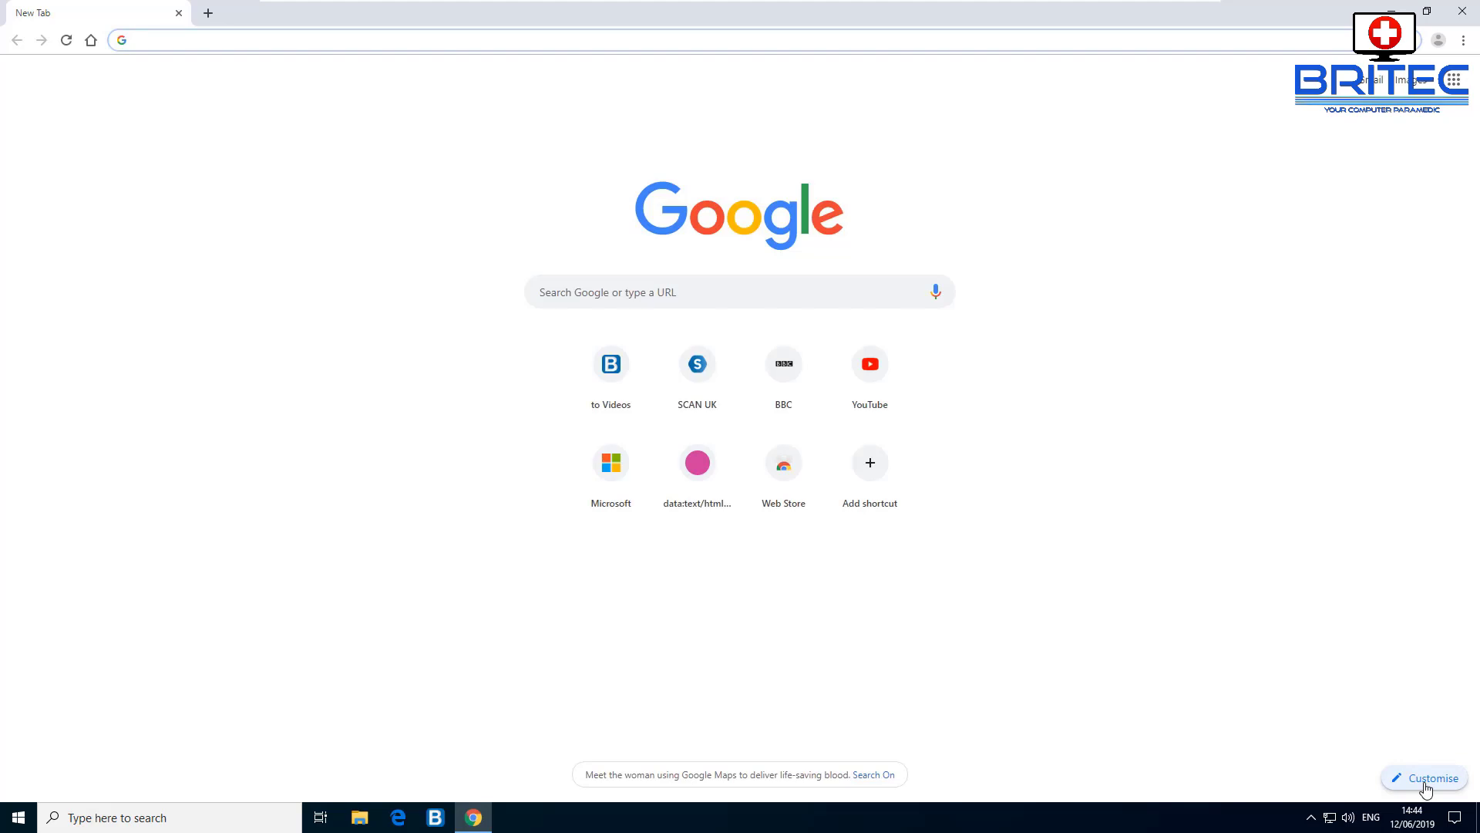
{"action": "left_click", "coordinate": [1426, 783]}
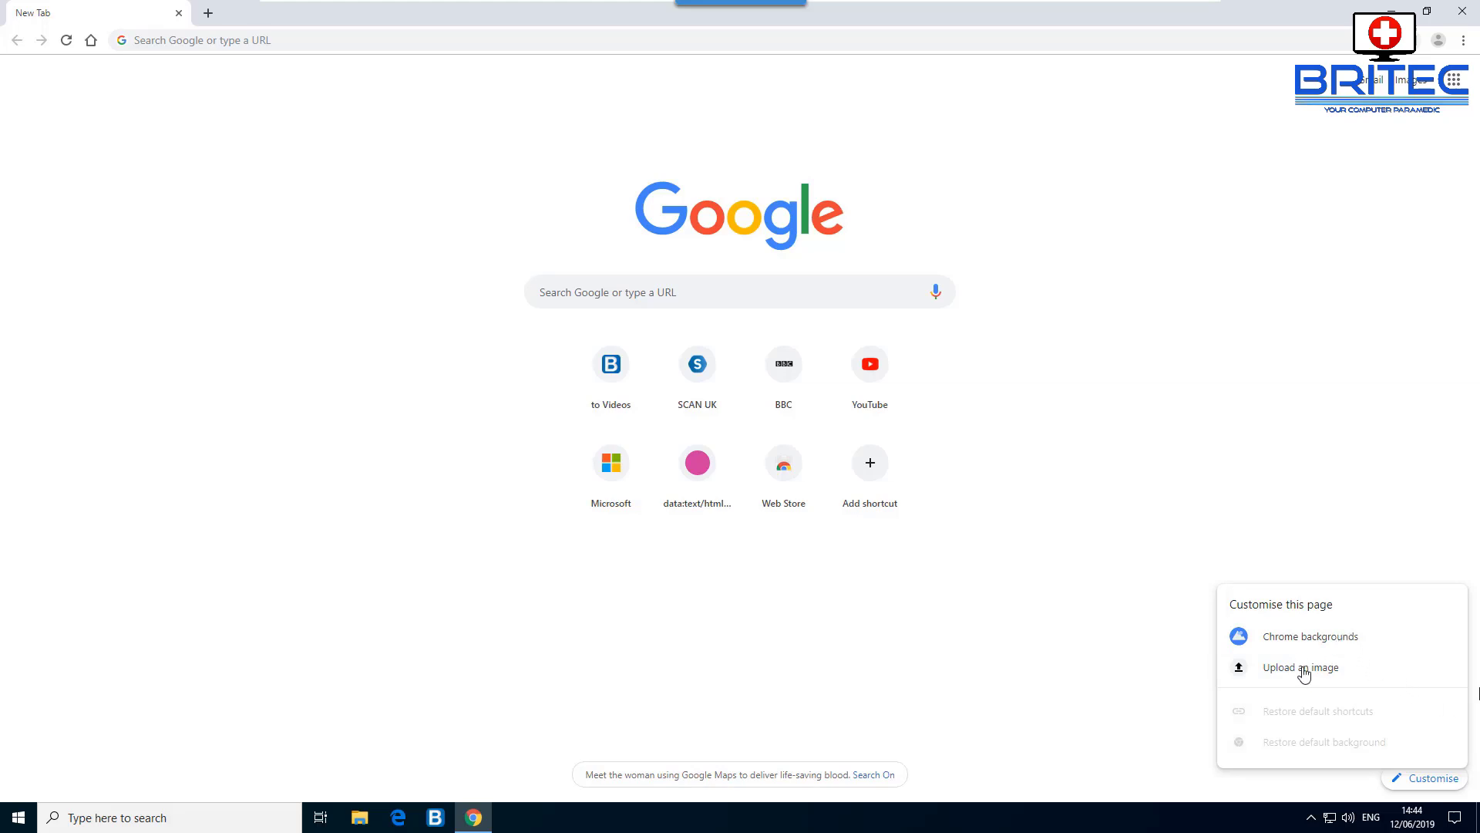
{"action": "left_click", "coordinate": [1303, 636]}
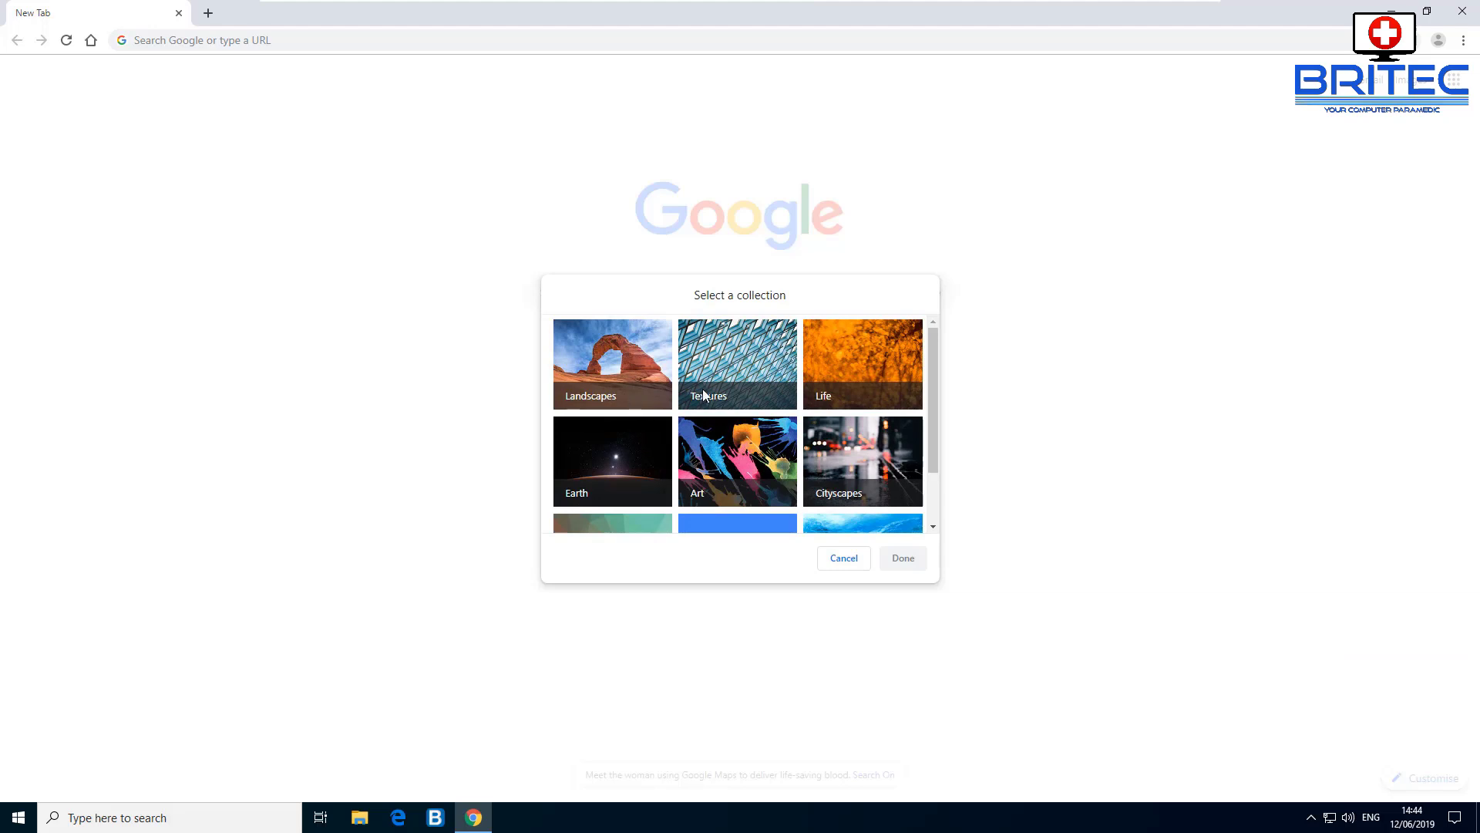
{"action": "scroll", "coordinate": [706, 421], "scroll_direction": "down", "scroll_amount": 1}
{"action": "scroll", "coordinate": [710, 432], "scroll_direction": "up", "scroll_amount": 1}
{"action": "left_click", "coordinate": [618, 364]}
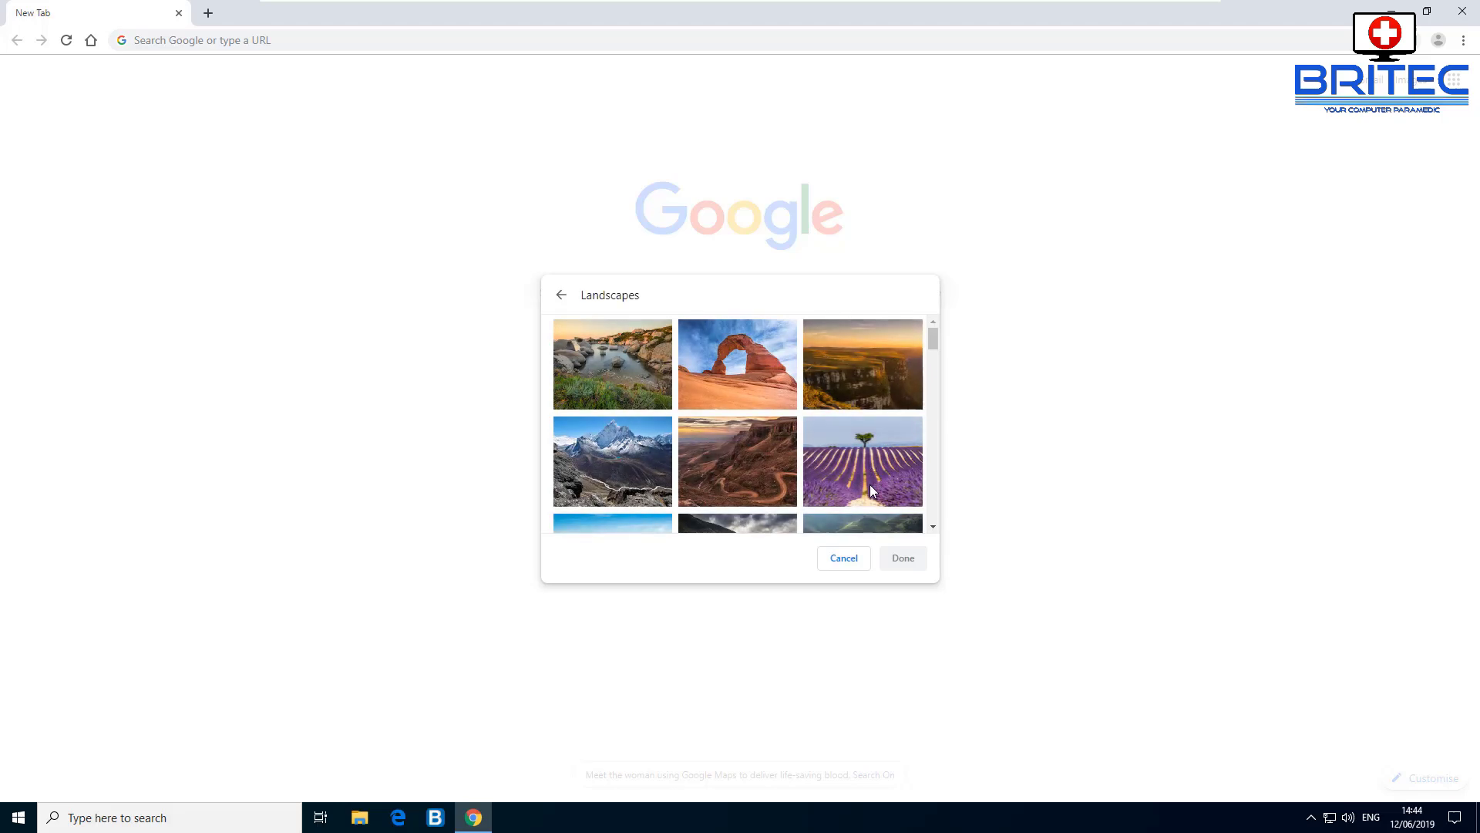
{"action": "scroll", "coordinate": [784, 484], "scroll_direction": "down", "scroll_amount": 1}
{"action": "left_click", "coordinate": [592, 386]}
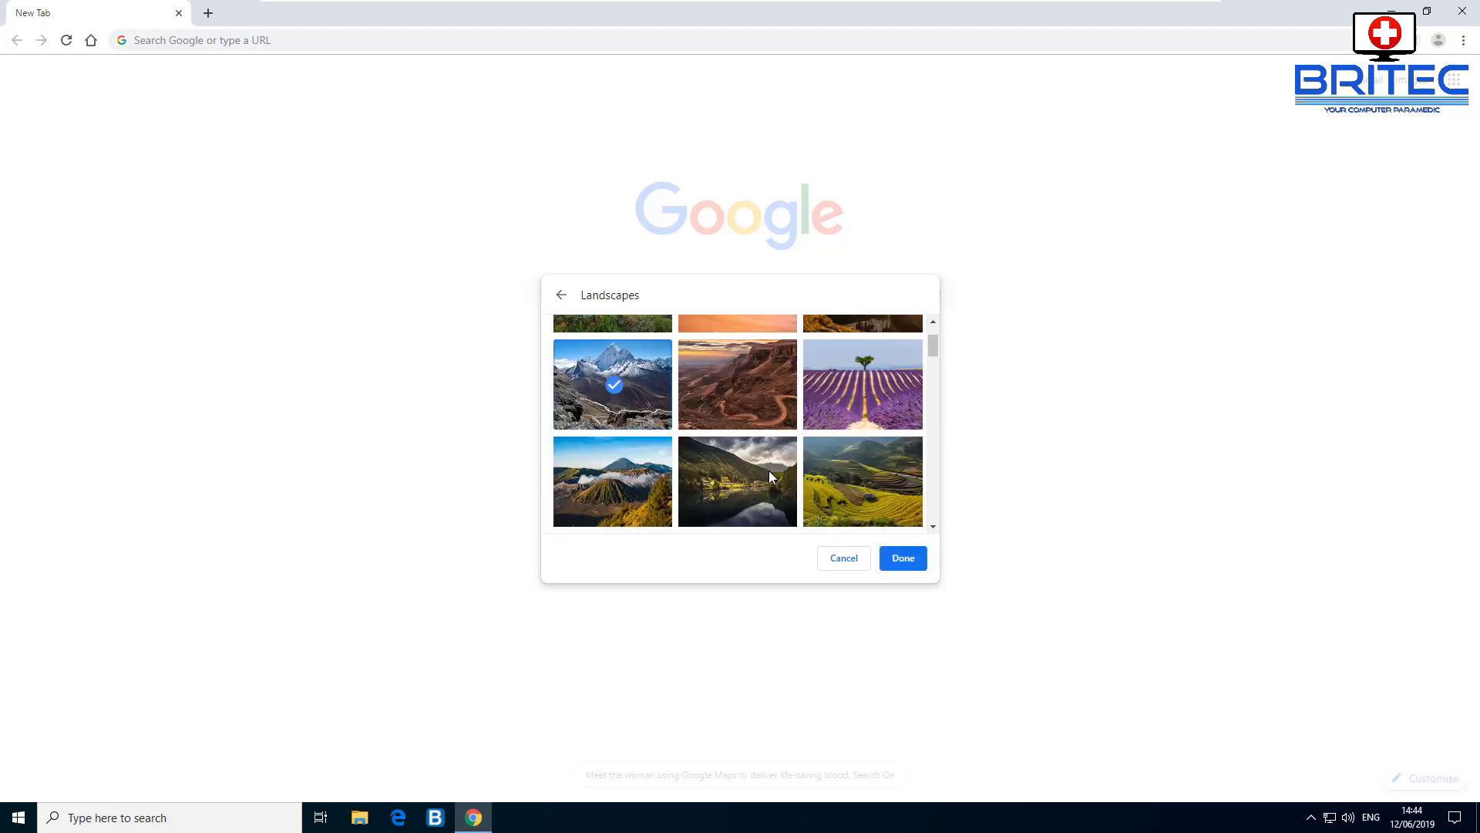
{"action": "left_click", "coordinate": [903, 558]}
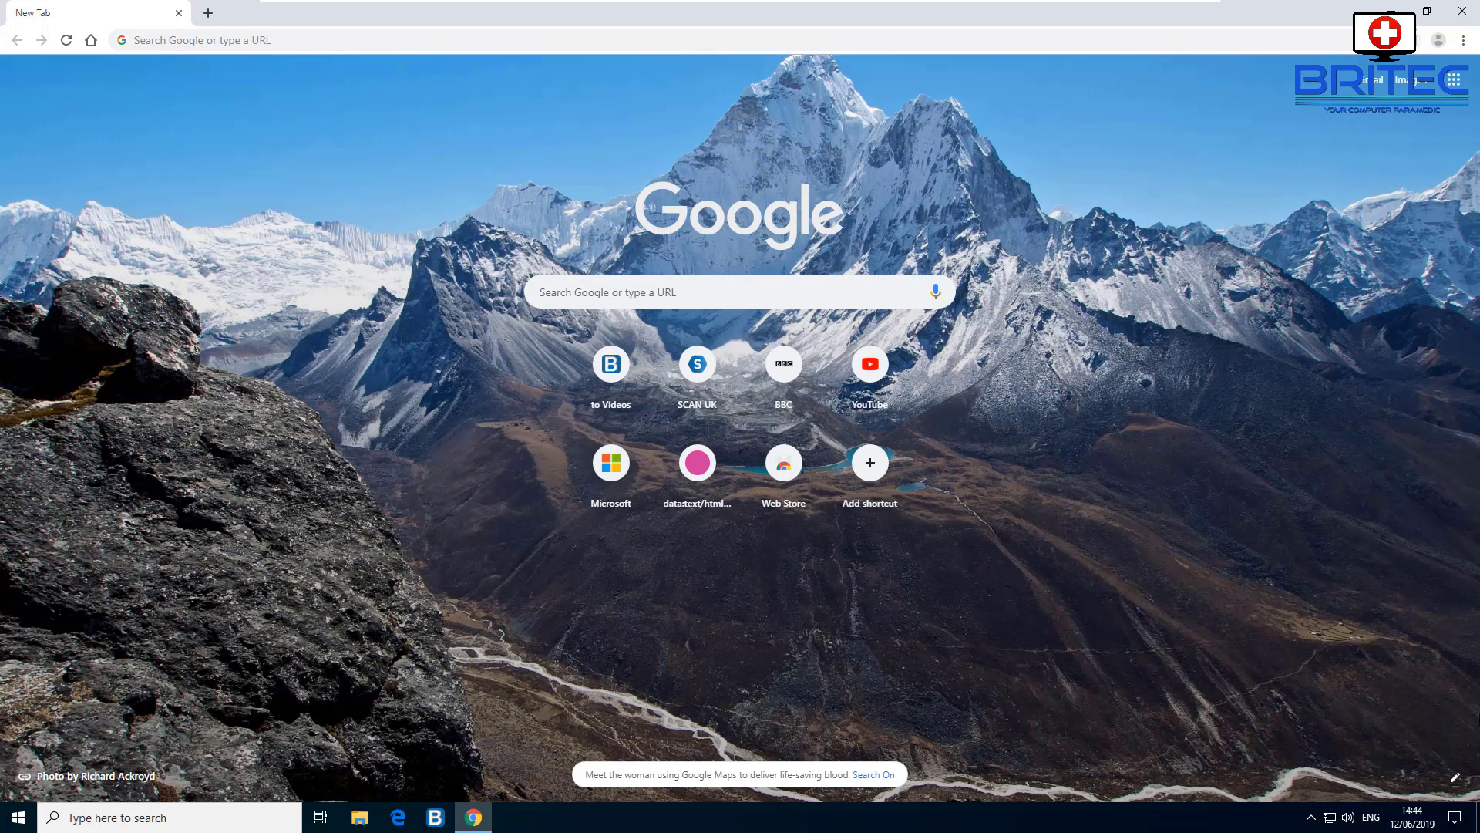
{"action": "left_click", "coordinate": [1455, 777]}
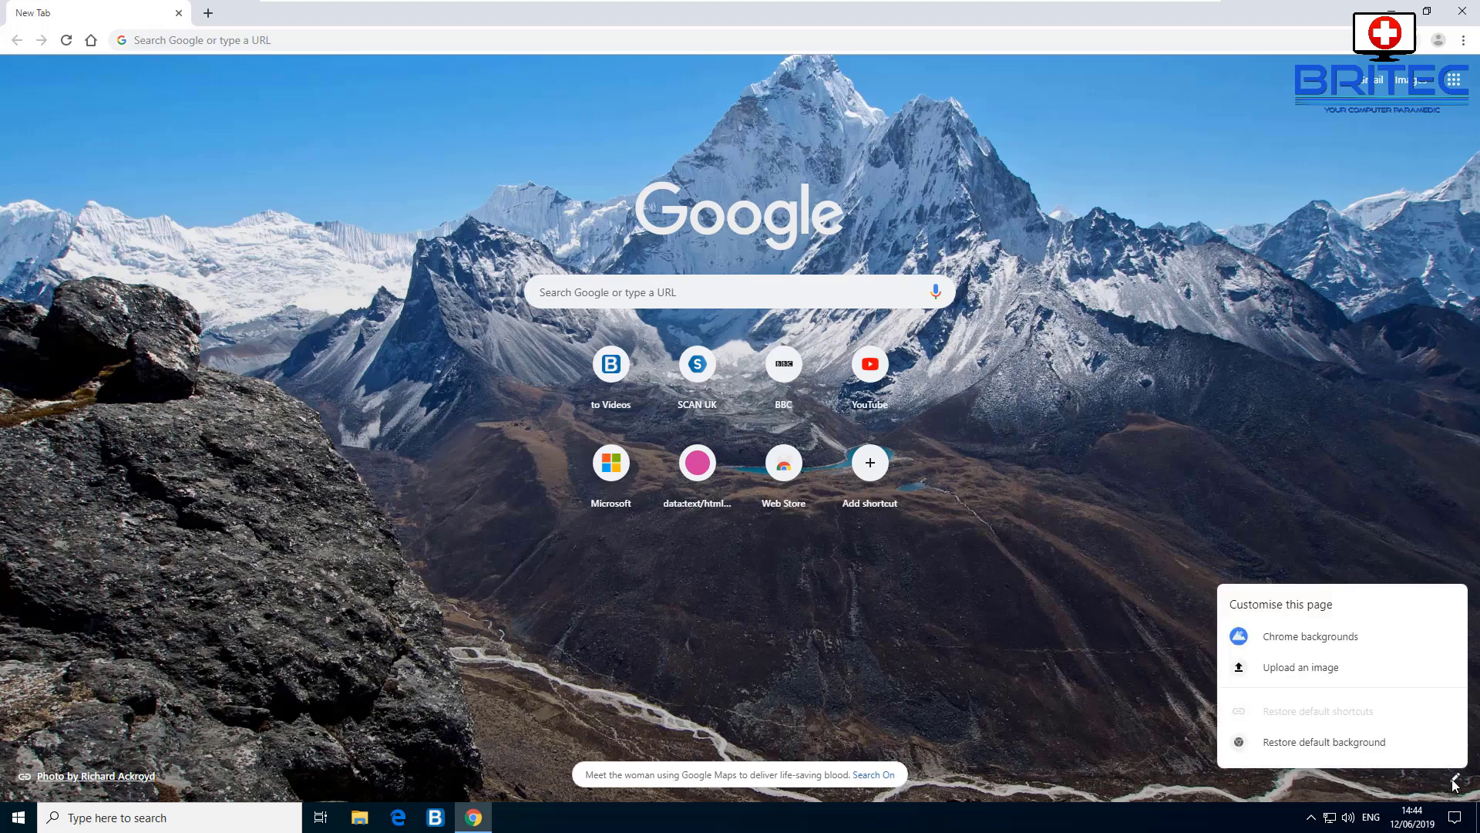
- Restore the default New Tab background, browse Pictures for an upload image but cancel, then close Chrome
{"action": "left_click", "coordinate": [1320, 743]}
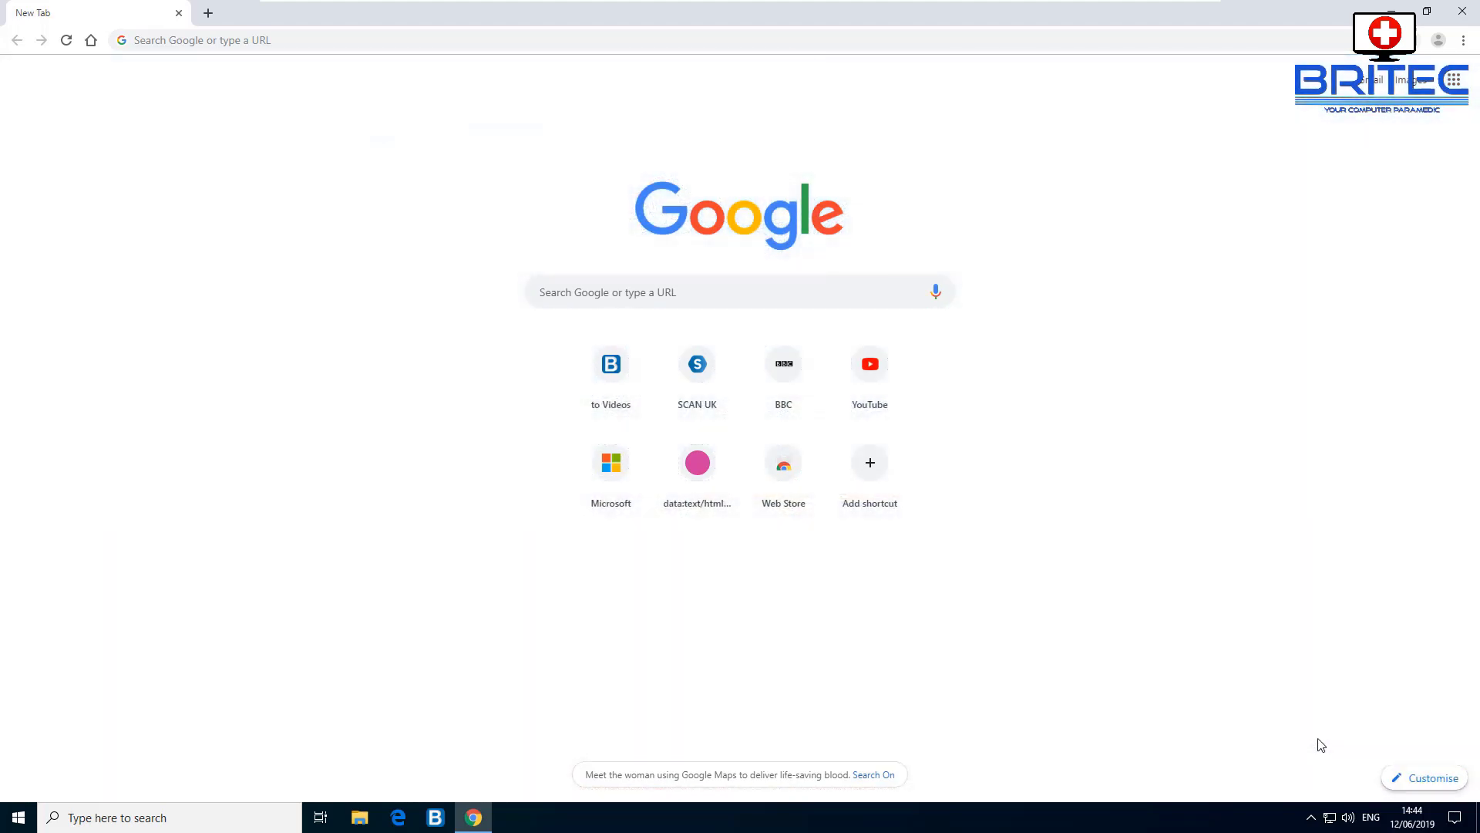
{"action": "left_click", "coordinate": [1411, 778]}
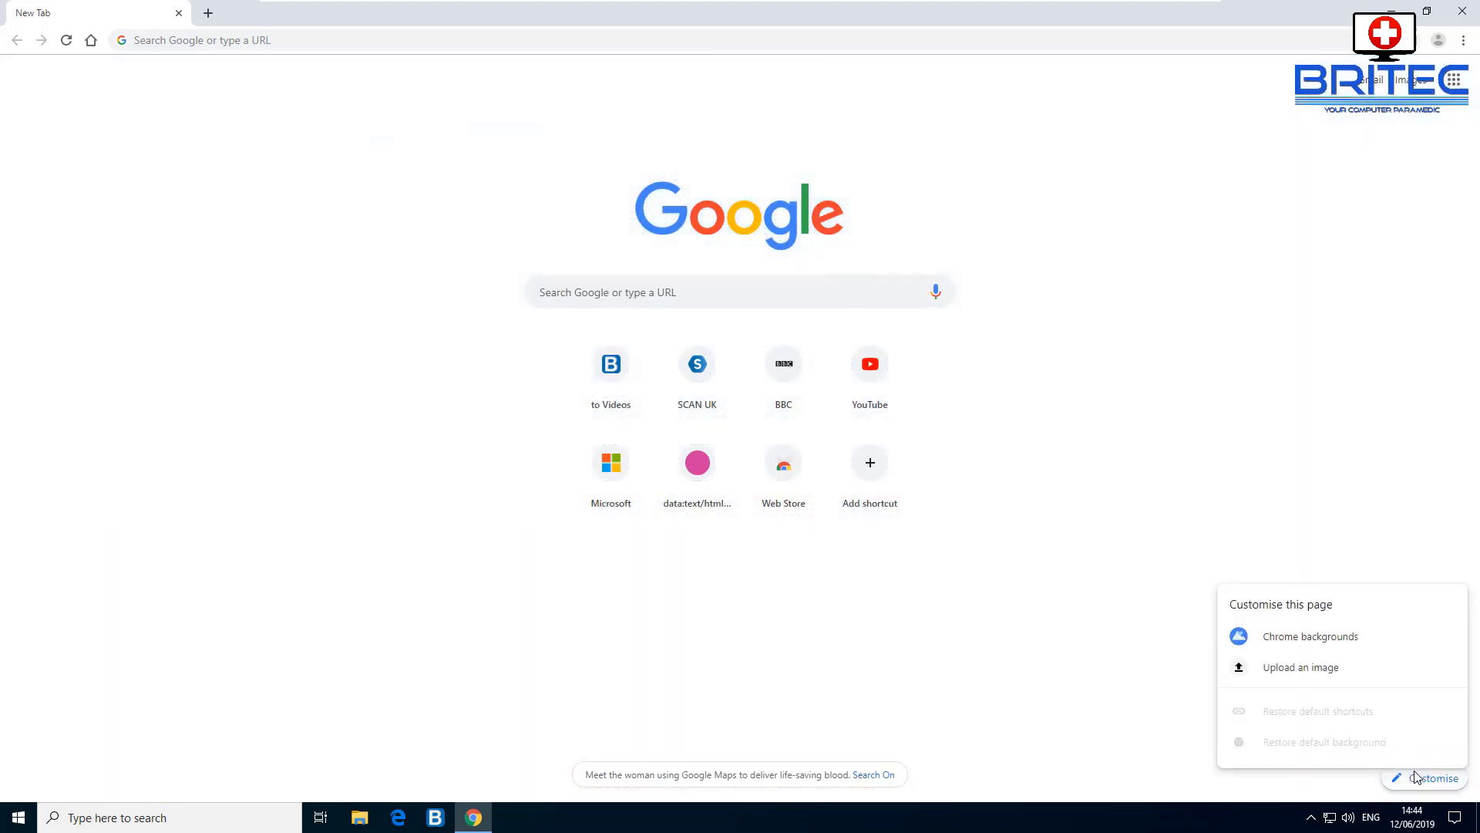
{"action": "left_click", "coordinate": [1302, 665]}
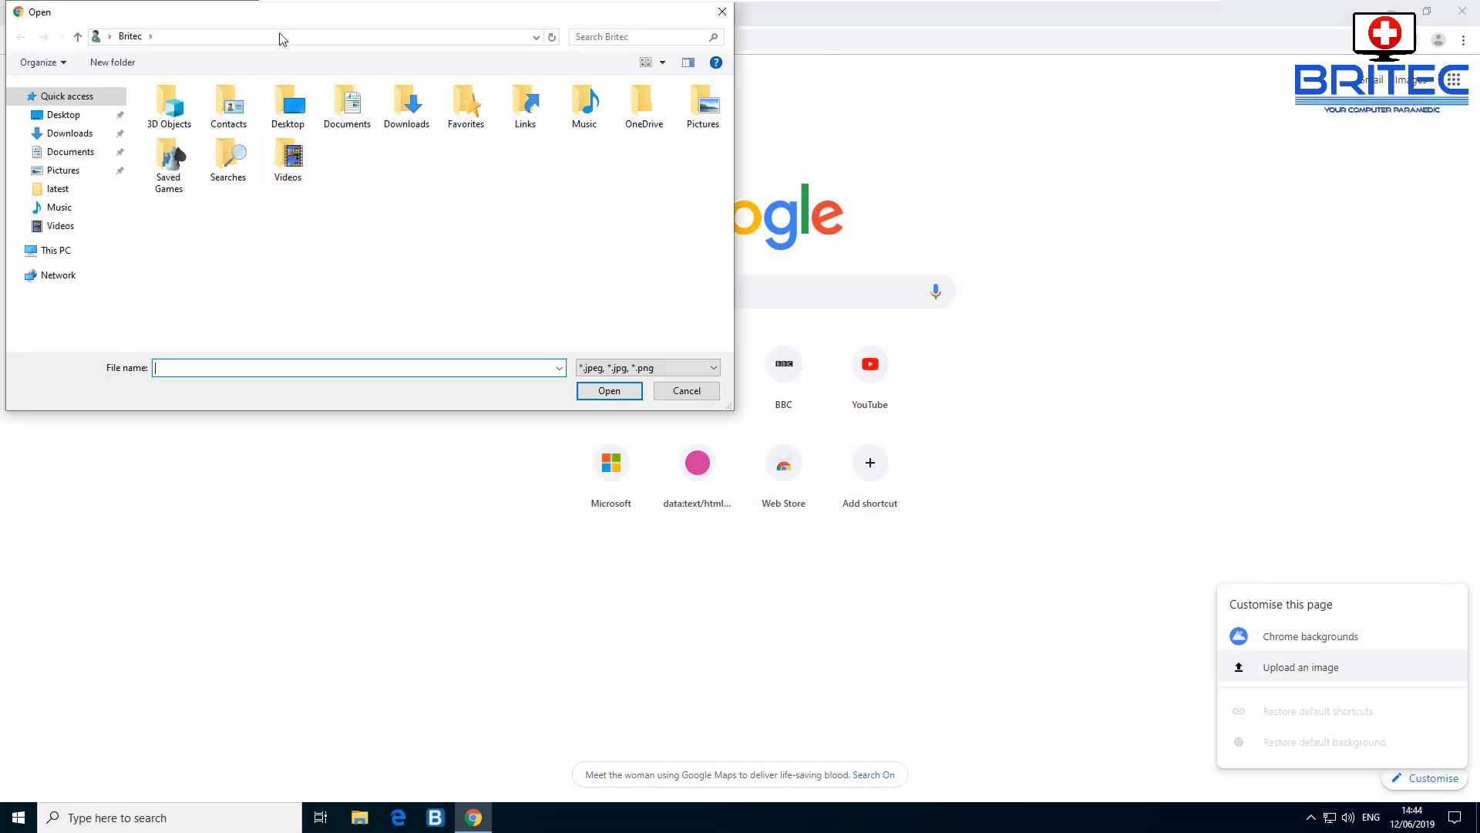
{"action": "left_click_drag", "start_coordinate": [283, 13], "coordinate": [739, 247]}
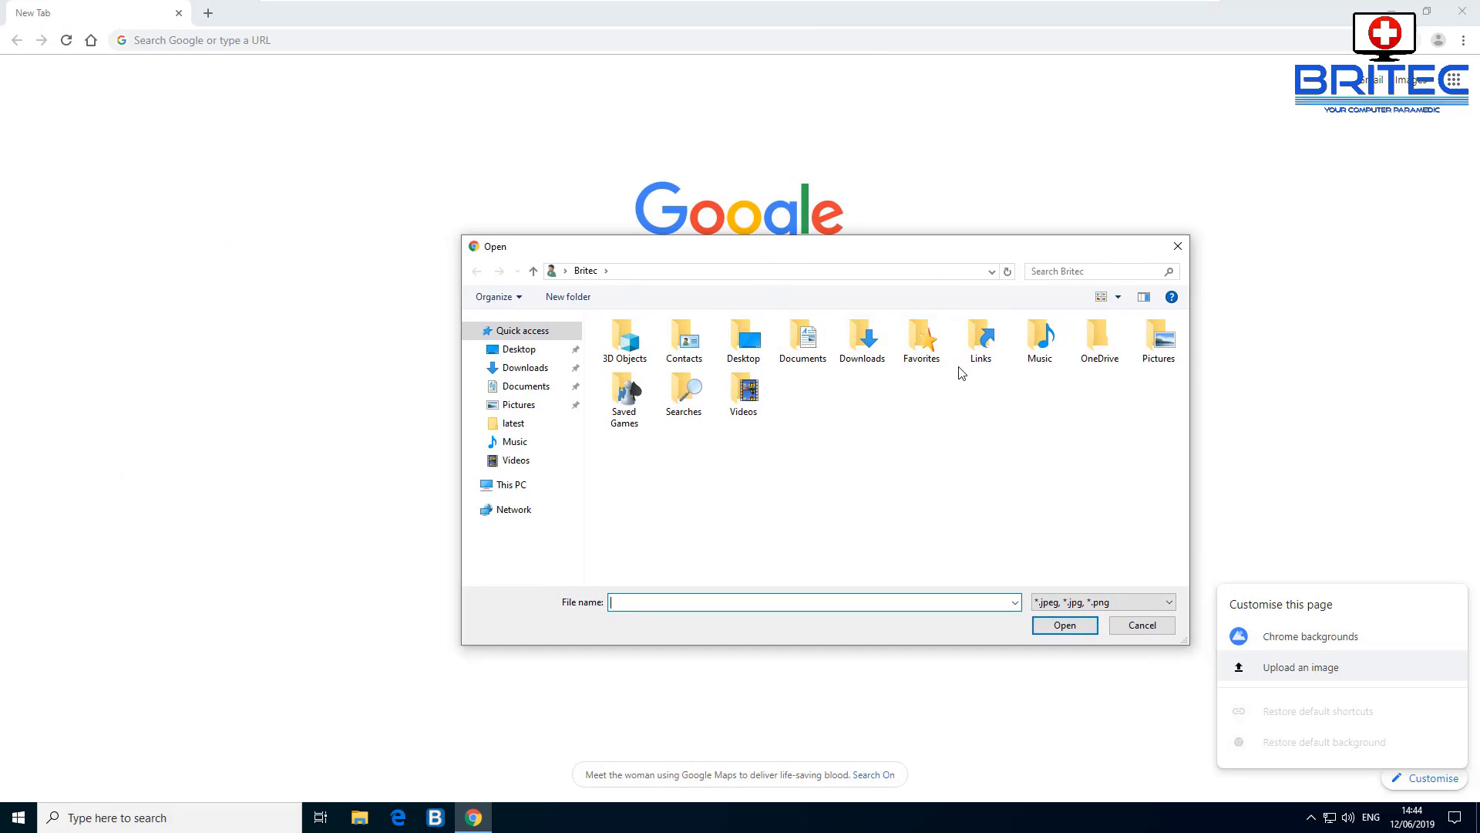
{"action": "double_click", "coordinate": [1154, 357]}
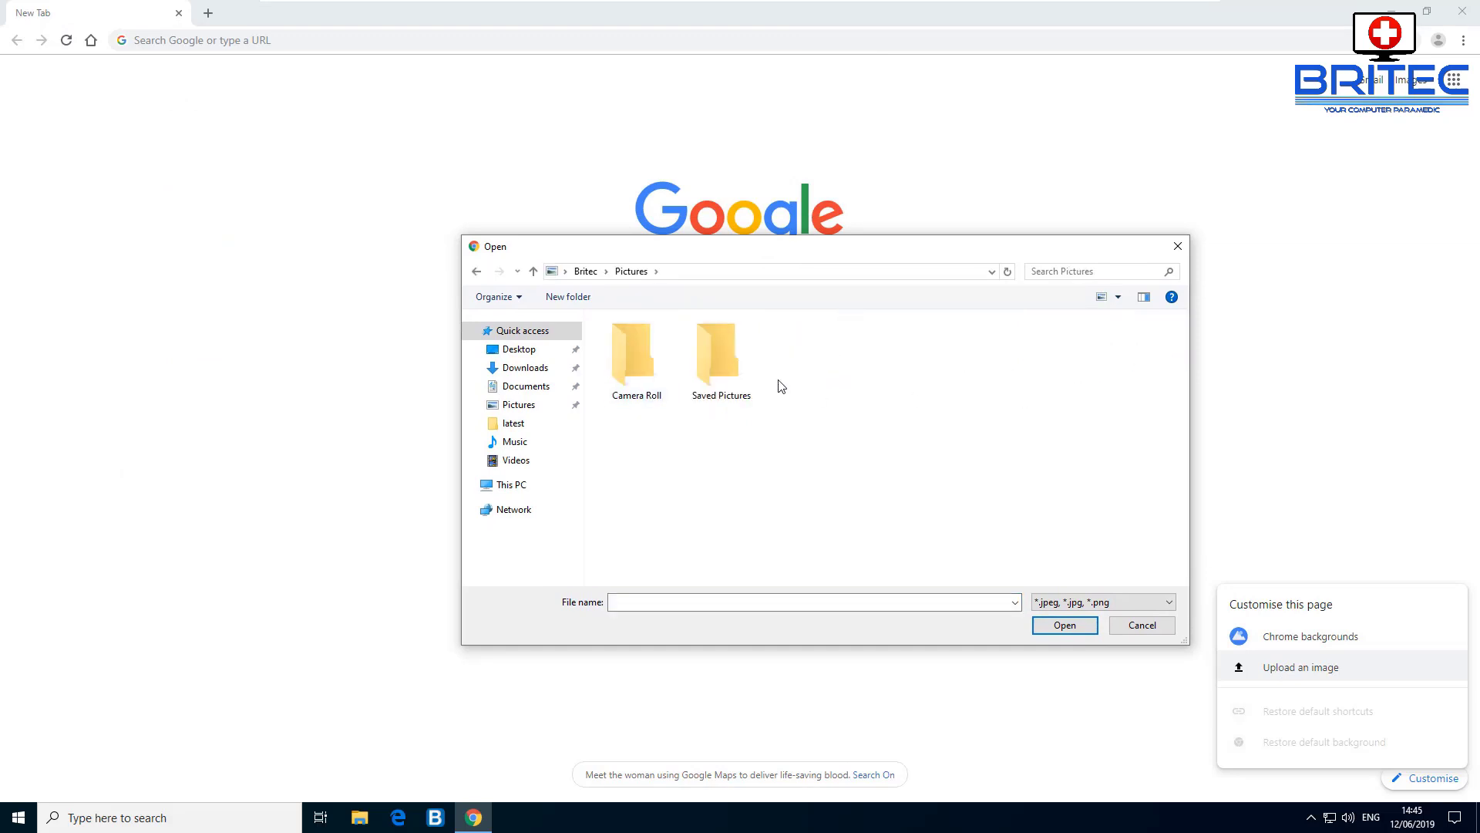
{"action": "left_click", "coordinate": [1160, 628]}
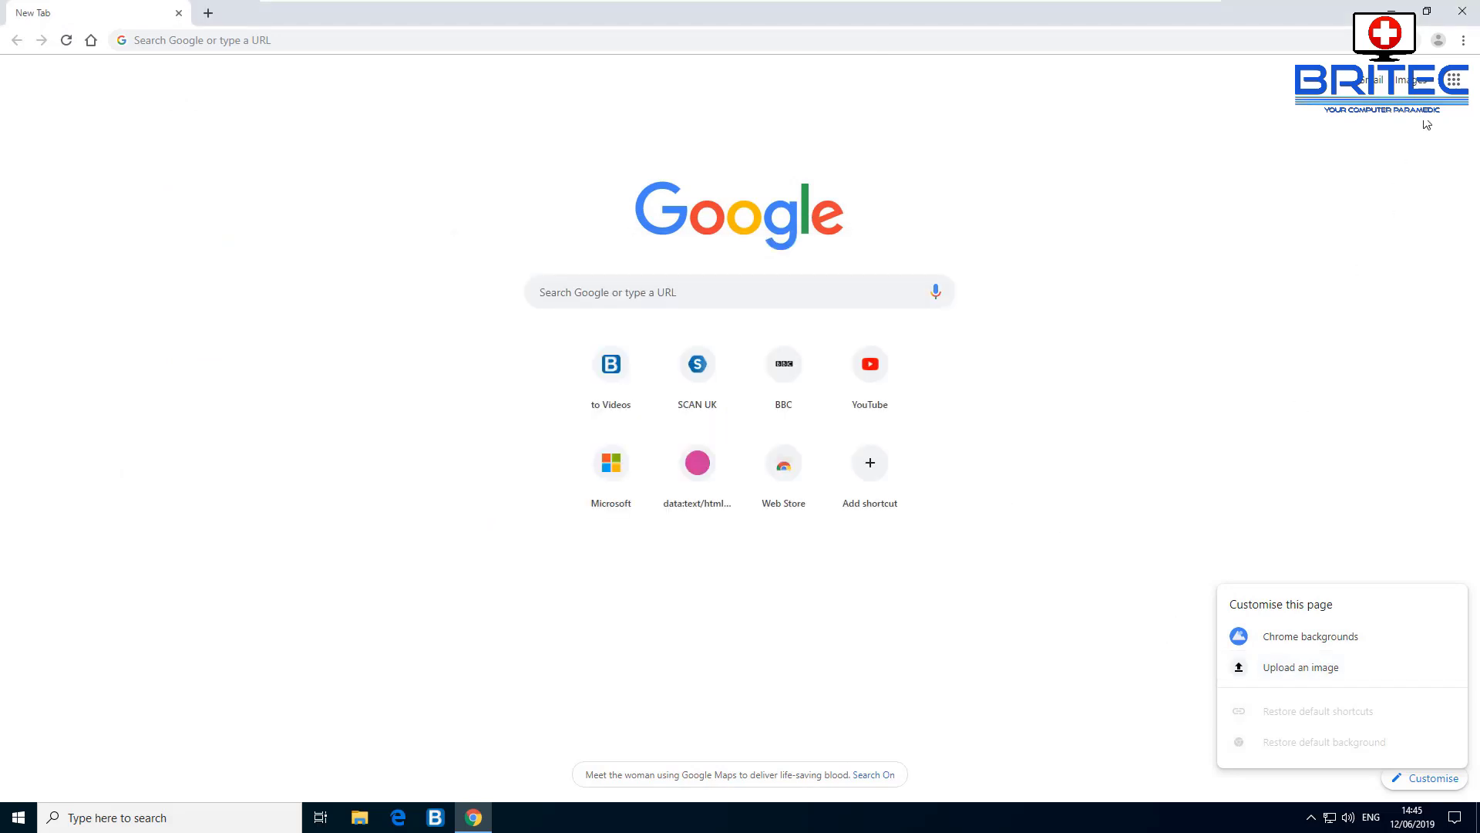
{"action": "left_click", "coordinate": [1462, 11]}
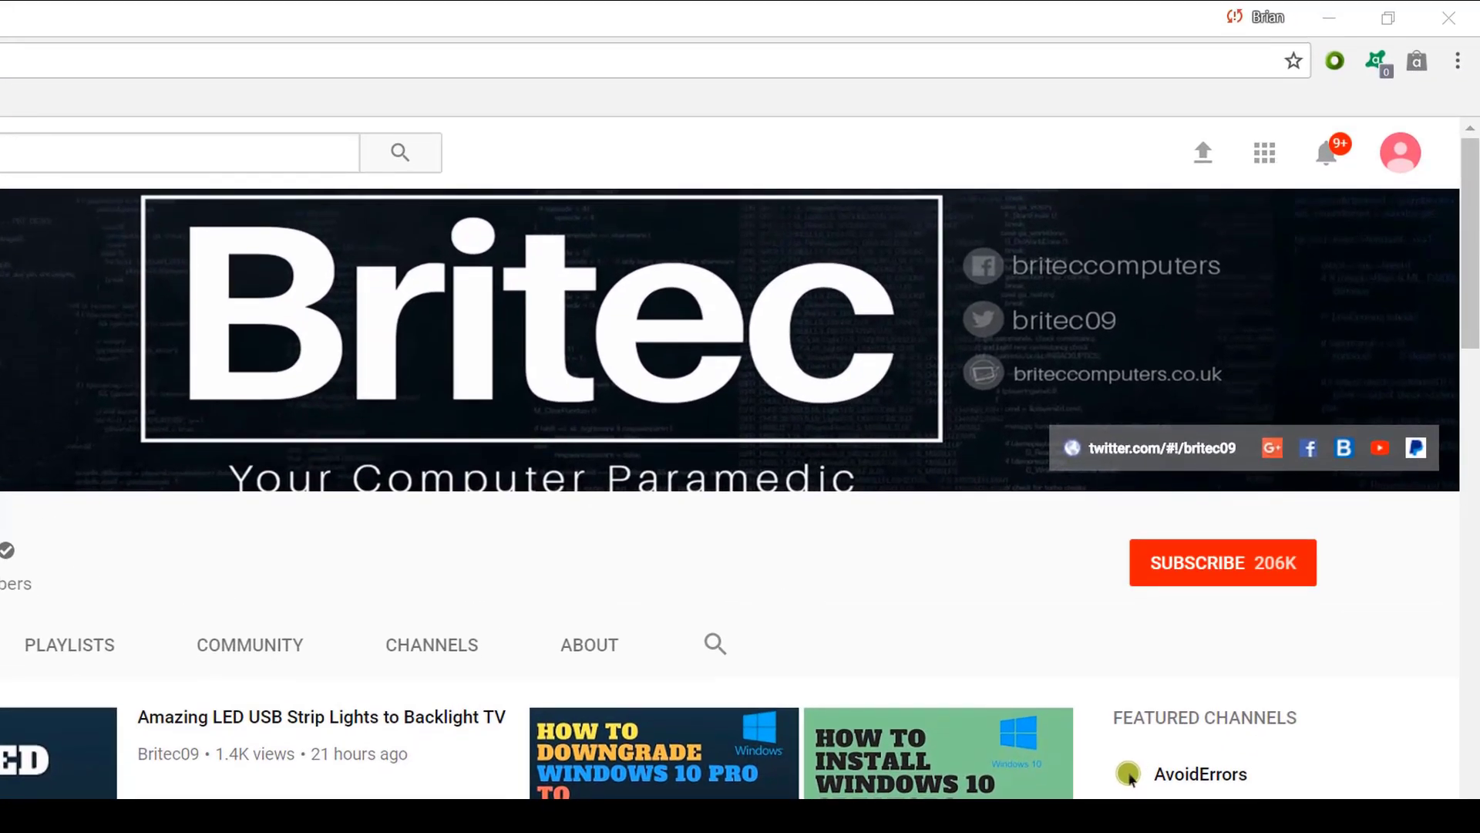
- Subscribe to the Britec09 channel so its button reads Subscribed 206K
{"action": "left_click", "coordinate": [1240, 580]}
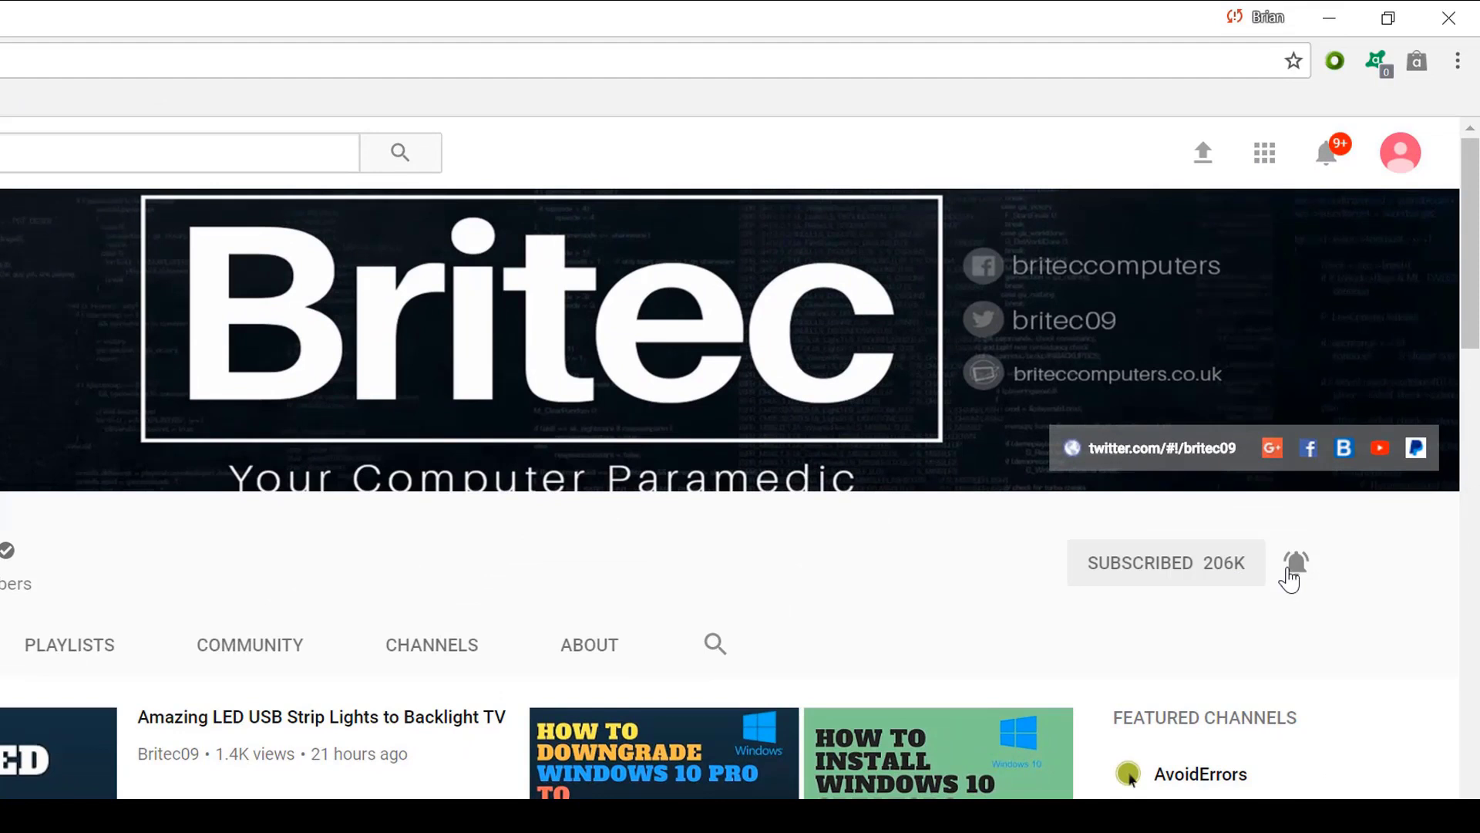